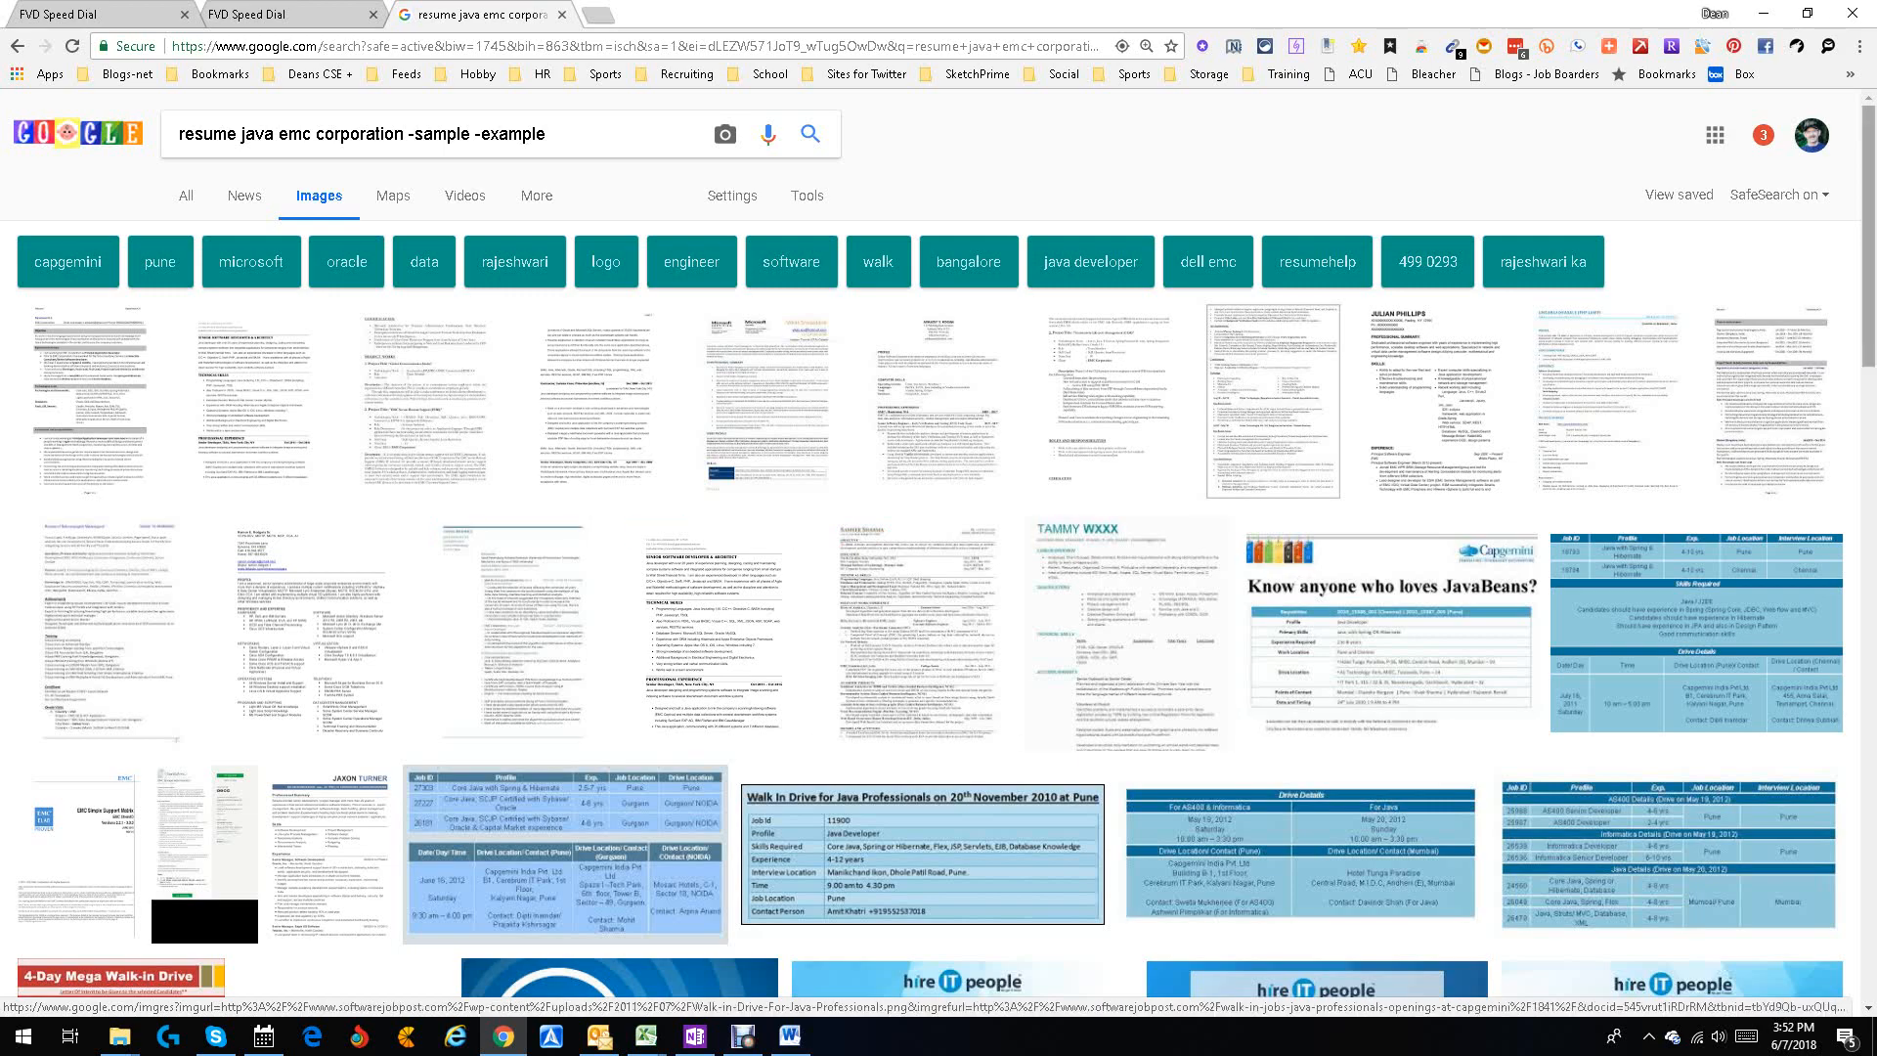
Step: Browse the resume image results, preview the first resume, and open the image's context options
{"action": "scroll", "coordinate": [923, 854], "scroll_direction": "down", "scroll_amount": 8}
{"action": "scroll", "coordinate": [923, 854], "scroll_direction": "up", "scroll_amount": 8}
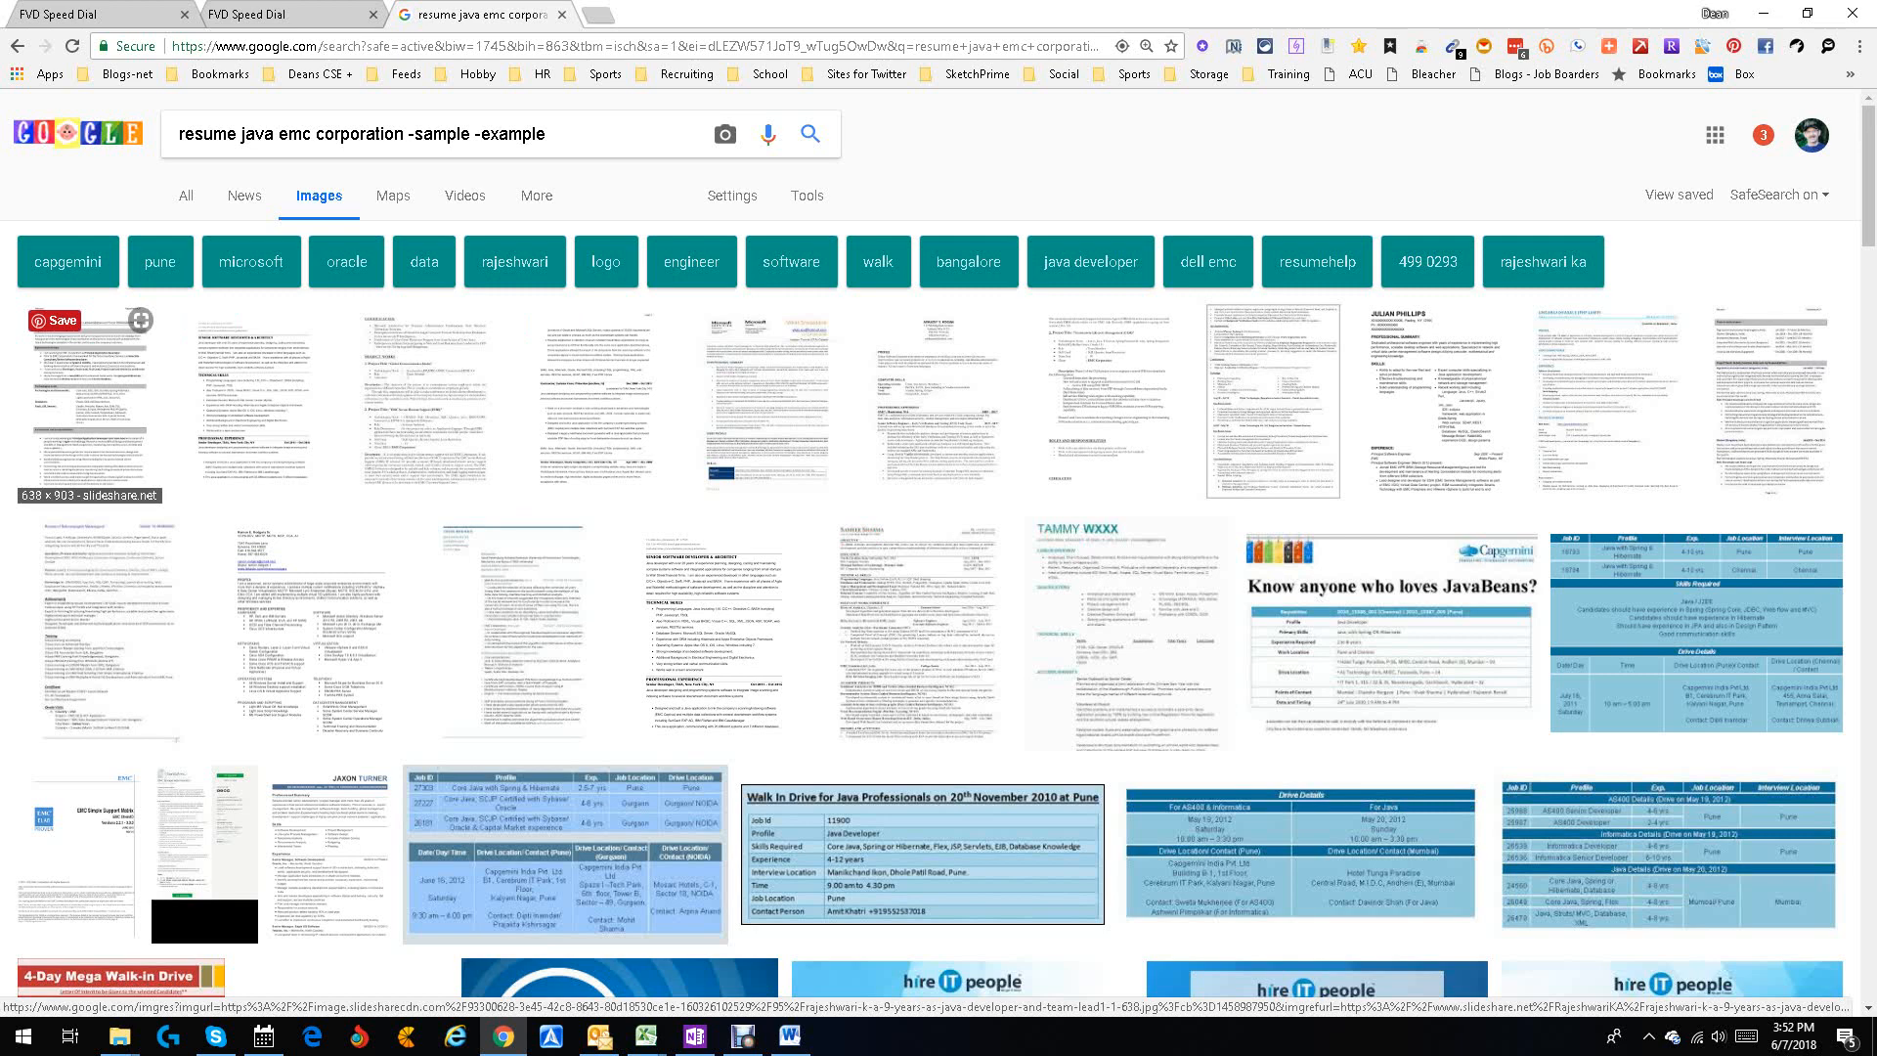
{"action": "left_click", "coordinate": [88, 401]}
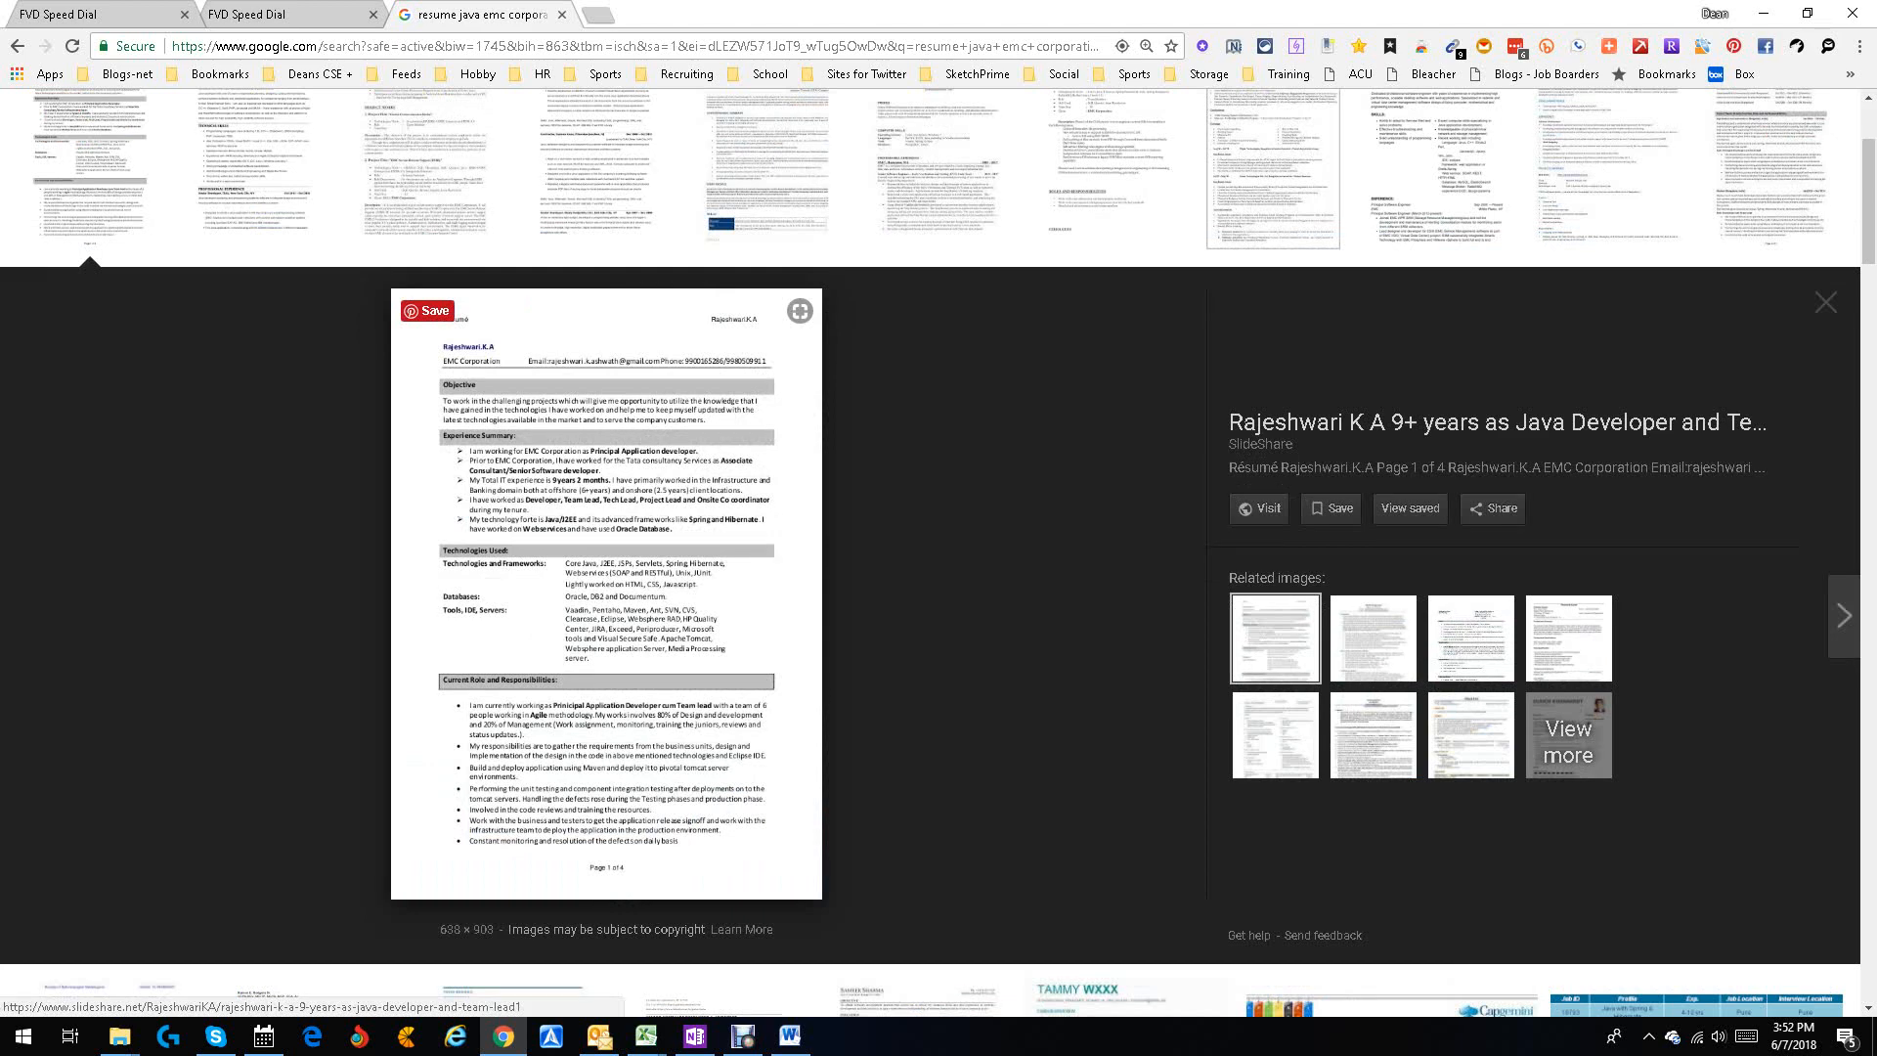
{"action": "right_click", "coordinate": [573, 446]}
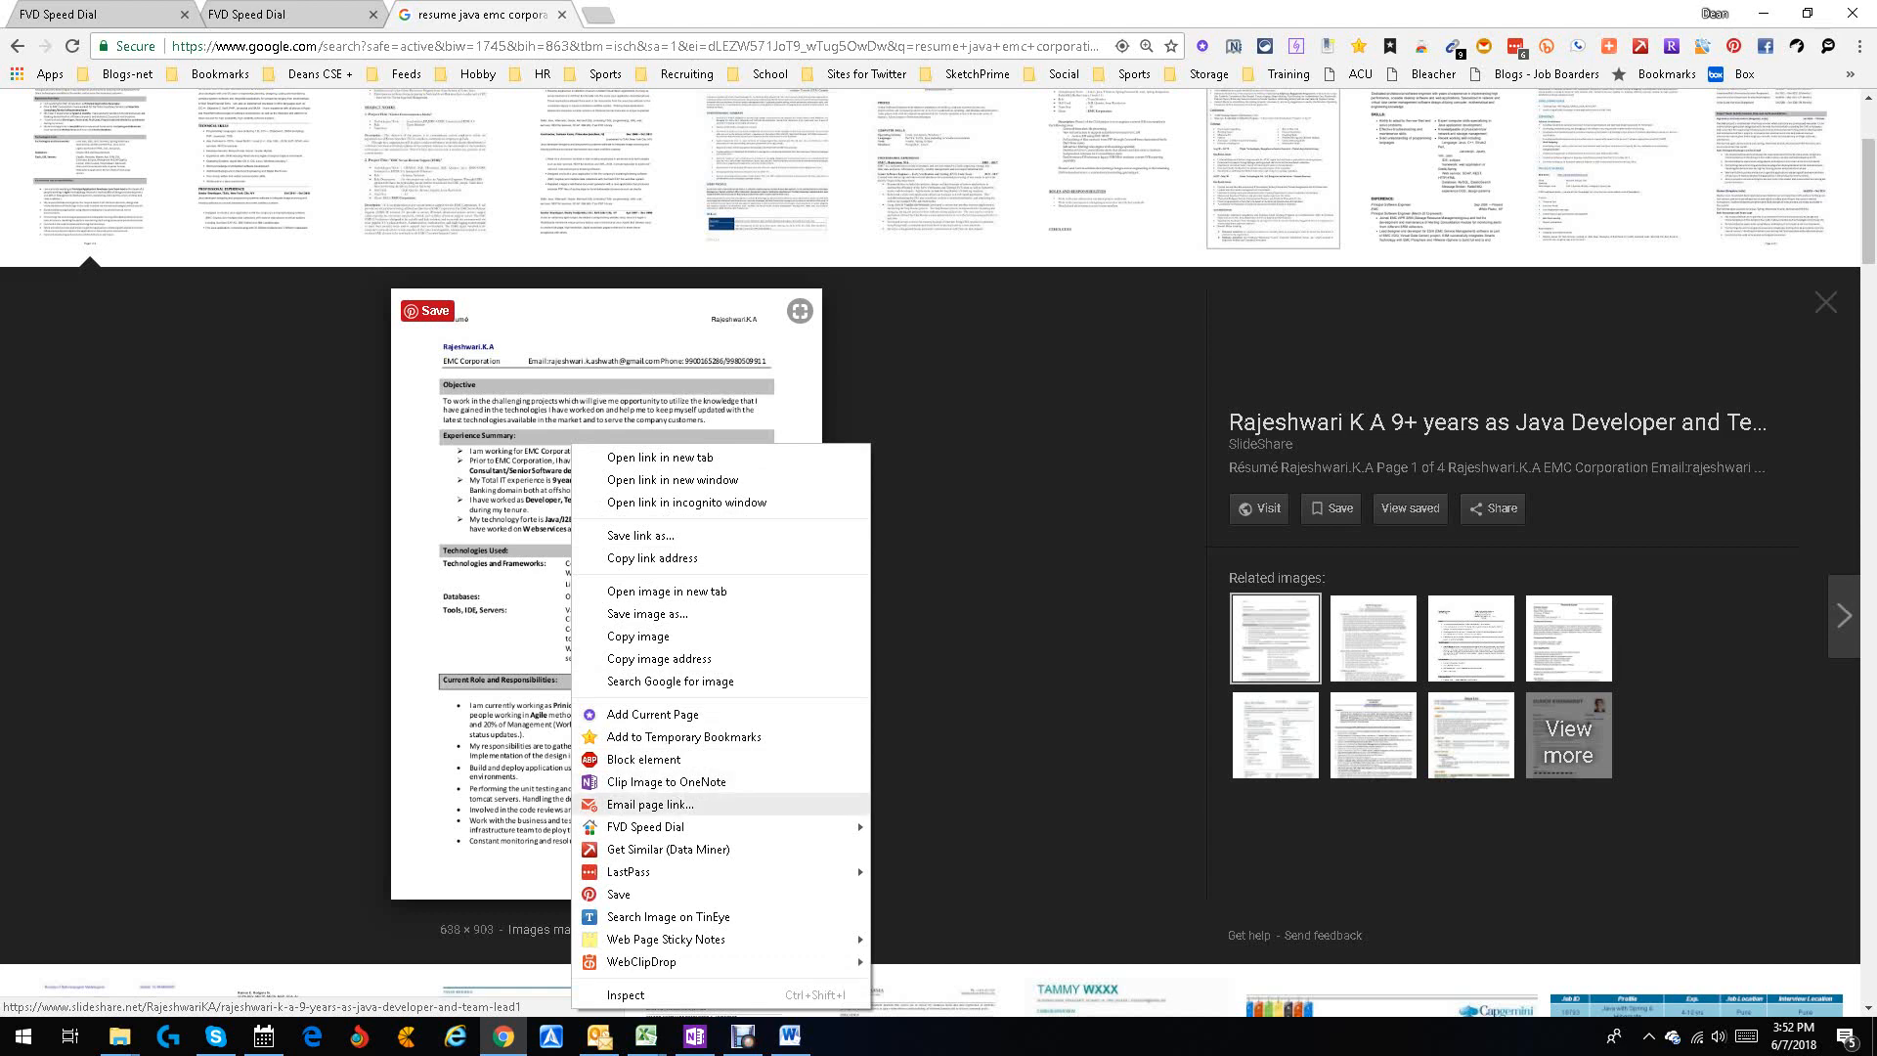
Step: Switch to OneNote, open the test3 notebook, and copy the text out of the resume picture
{"action": "left_click", "coordinate": [694, 1037]}
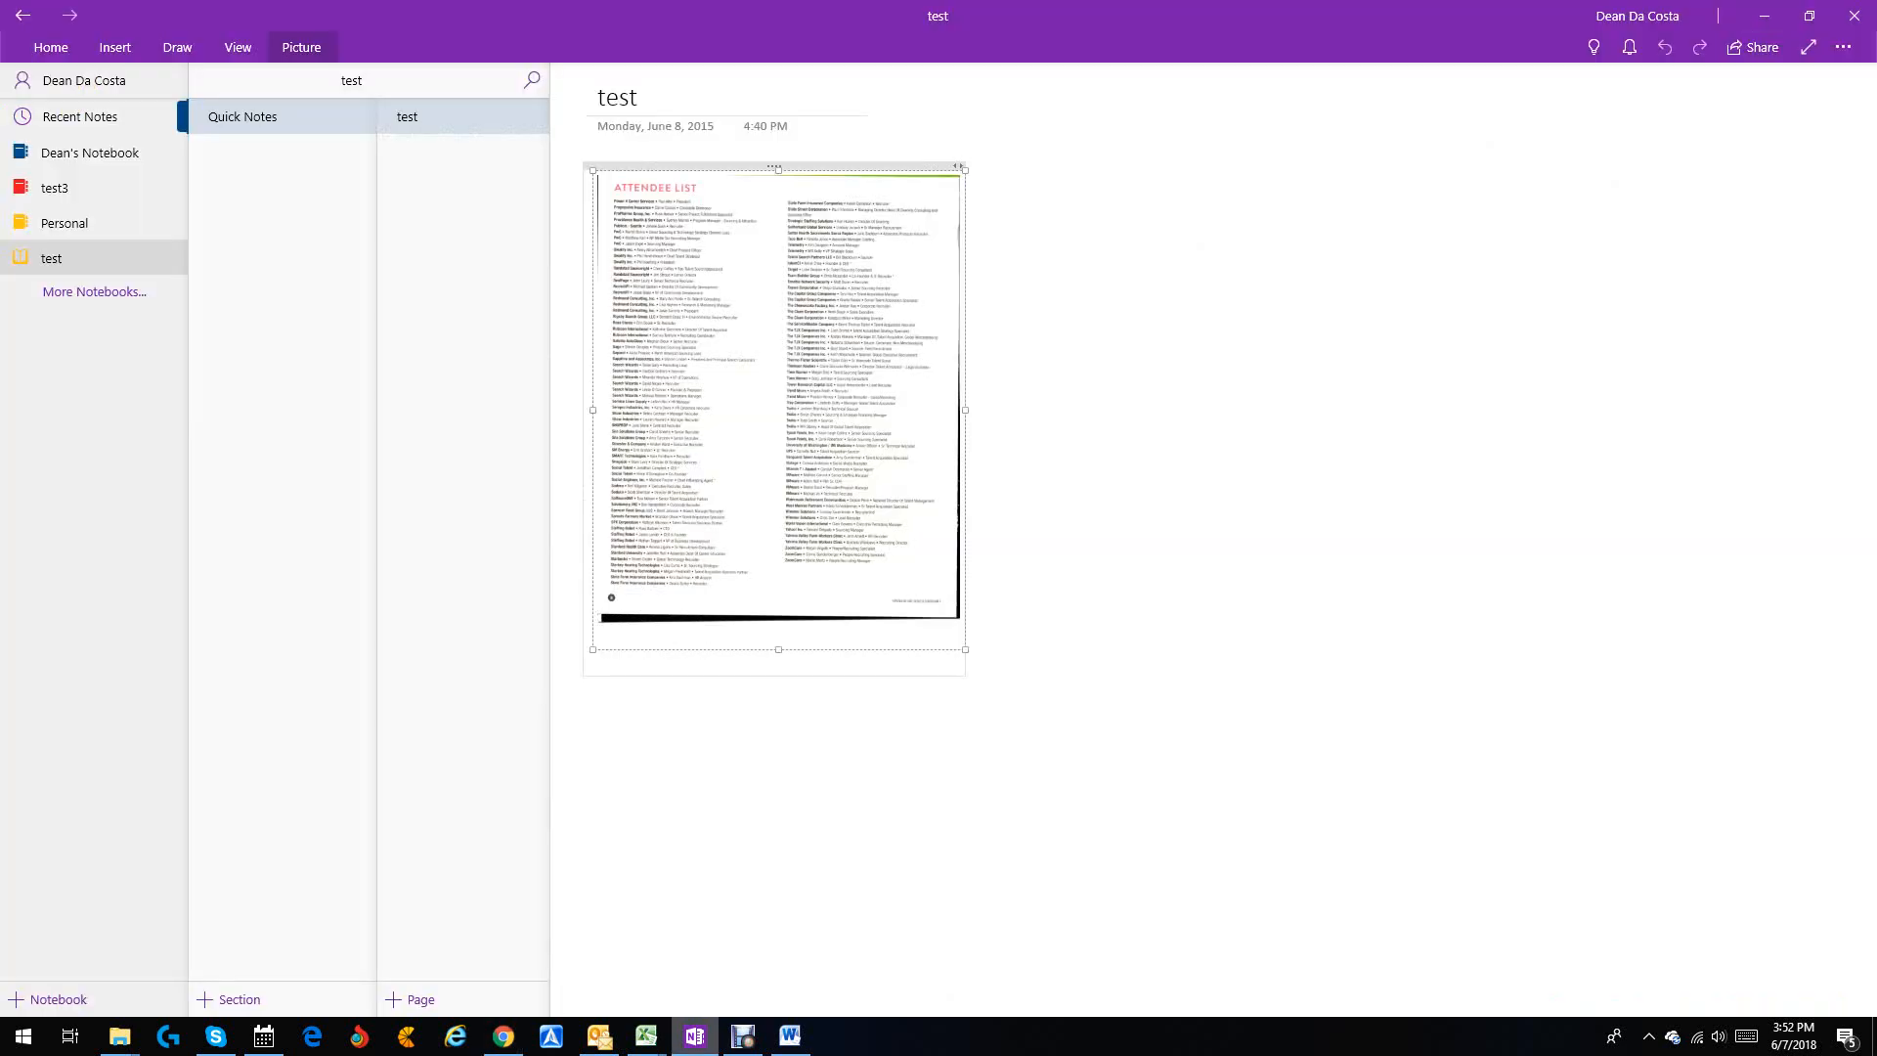
{"action": "left_click", "coordinate": [58, 188]}
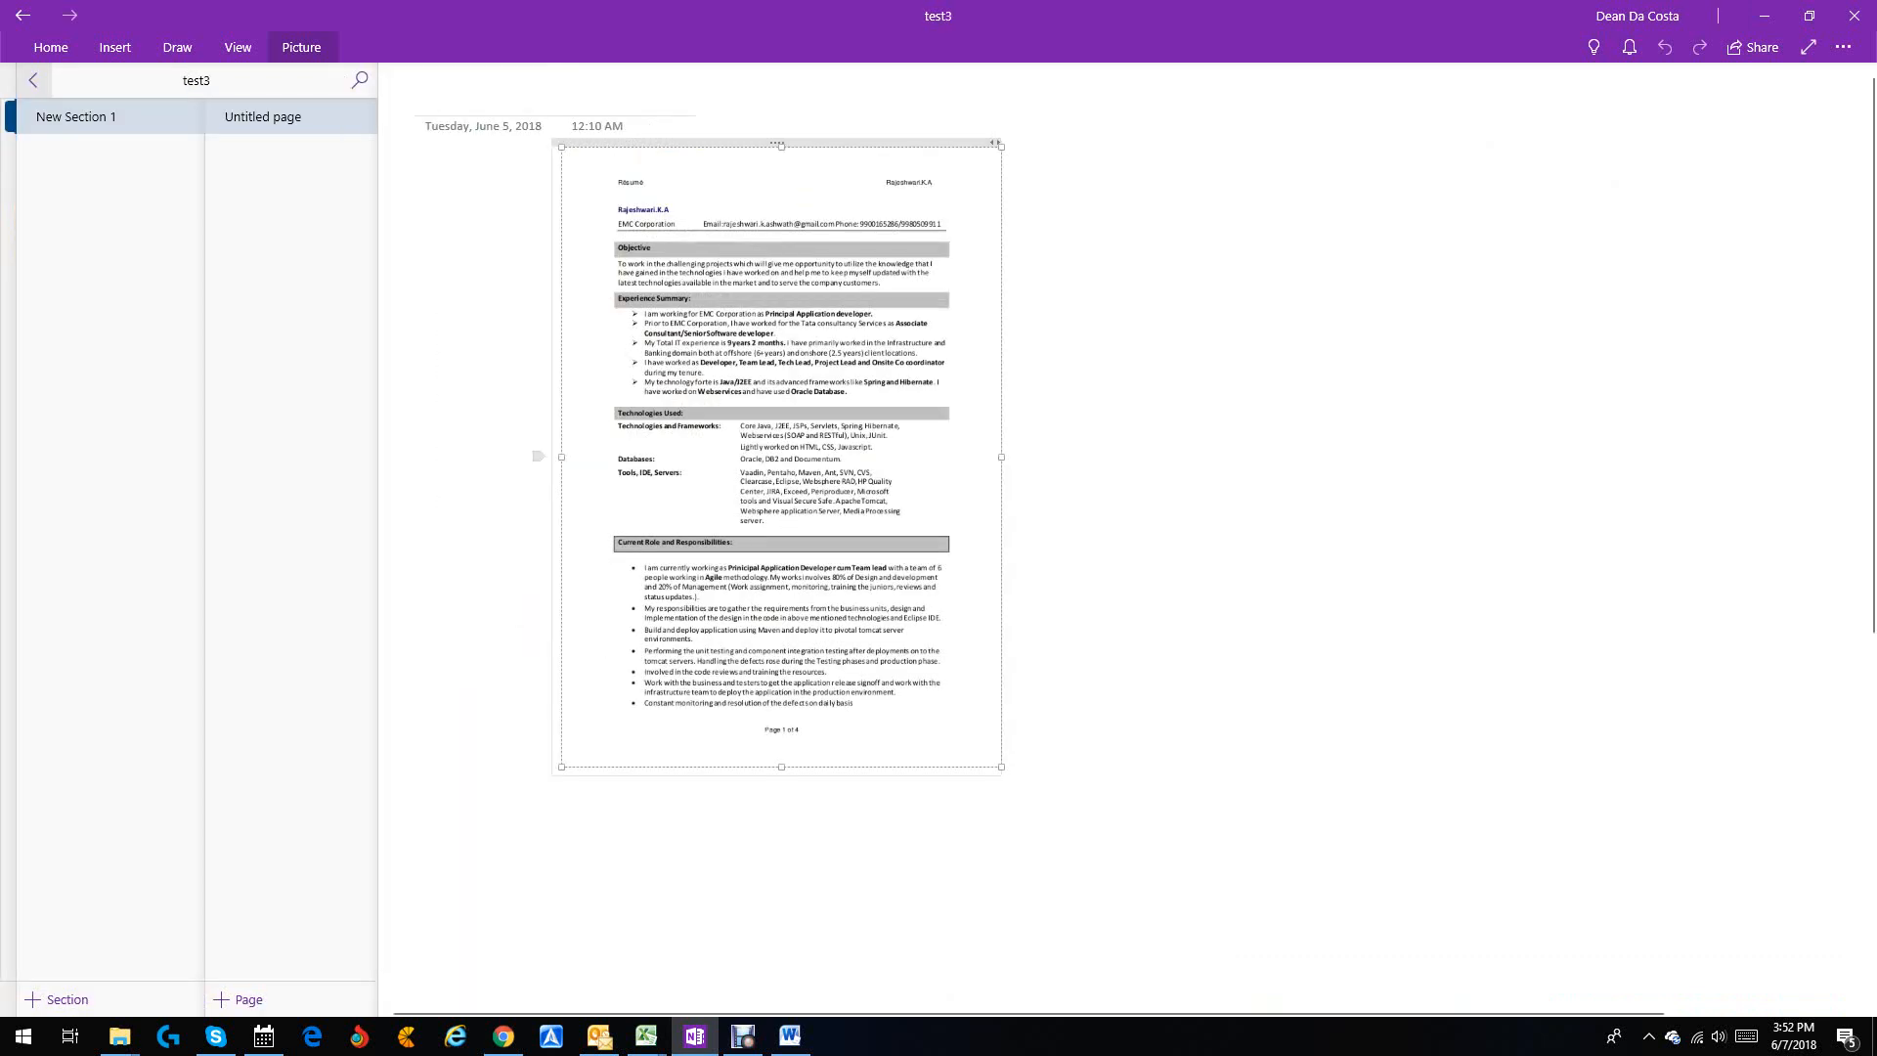
{"action": "right_click", "coordinate": [749, 228]}
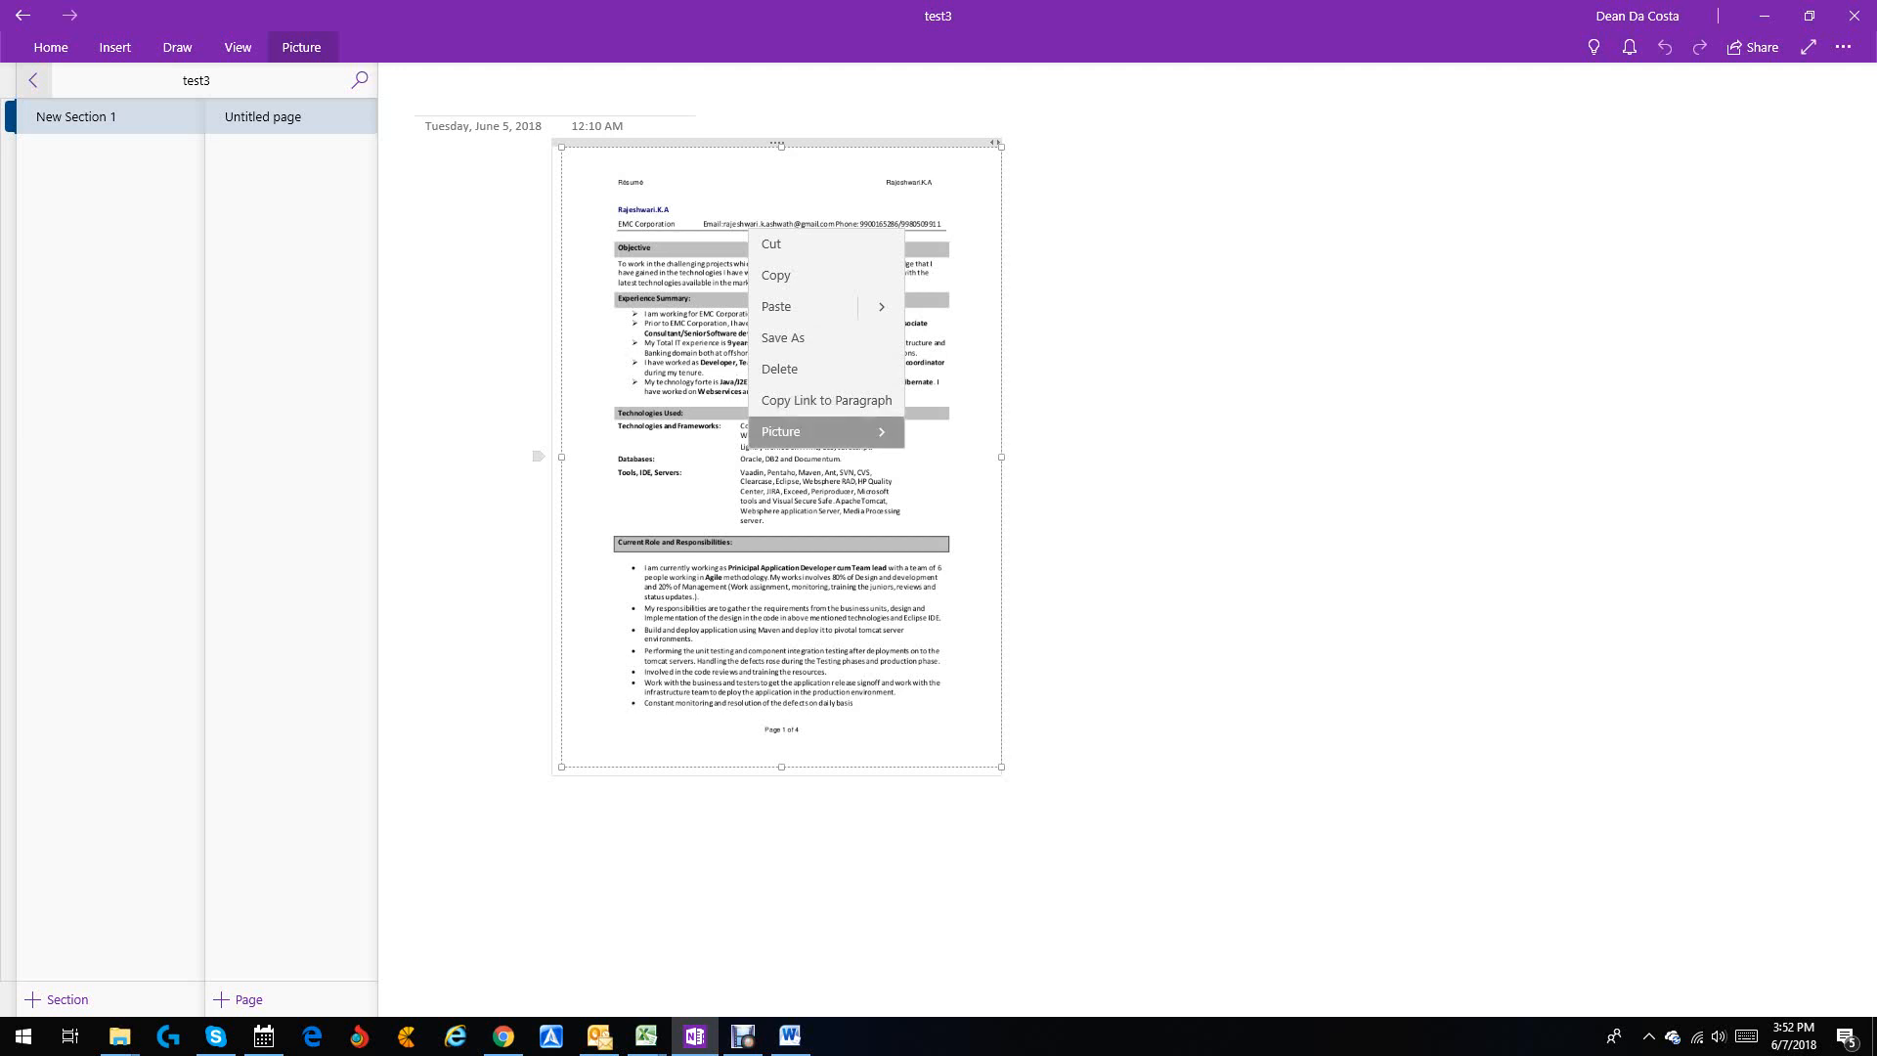
{"action": "left_click", "coordinate": [812, 431]}
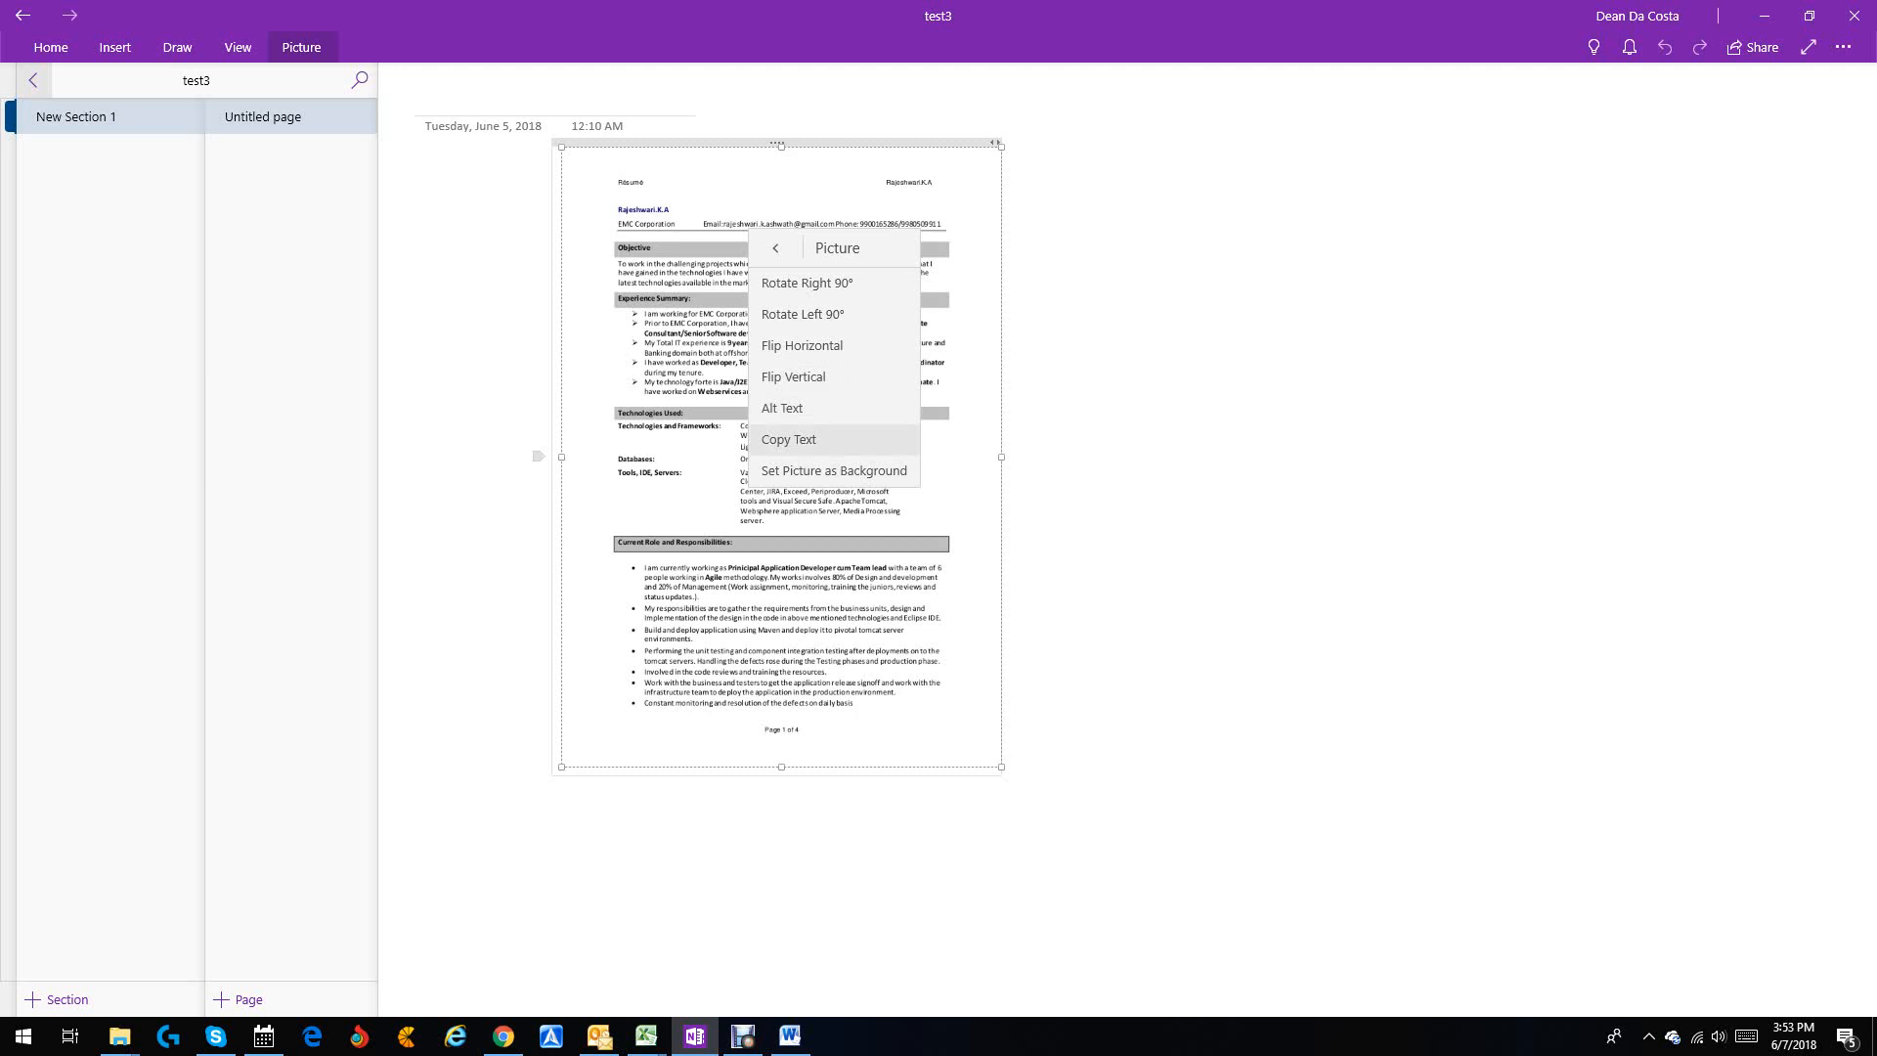
{"action": "left_click", "coordinate": [789, 439]}
Step: Switch to Word and paste the copied resume text into the blank document, keeping text only
{"action": "left_click", "coordinate": [790, 1035]}
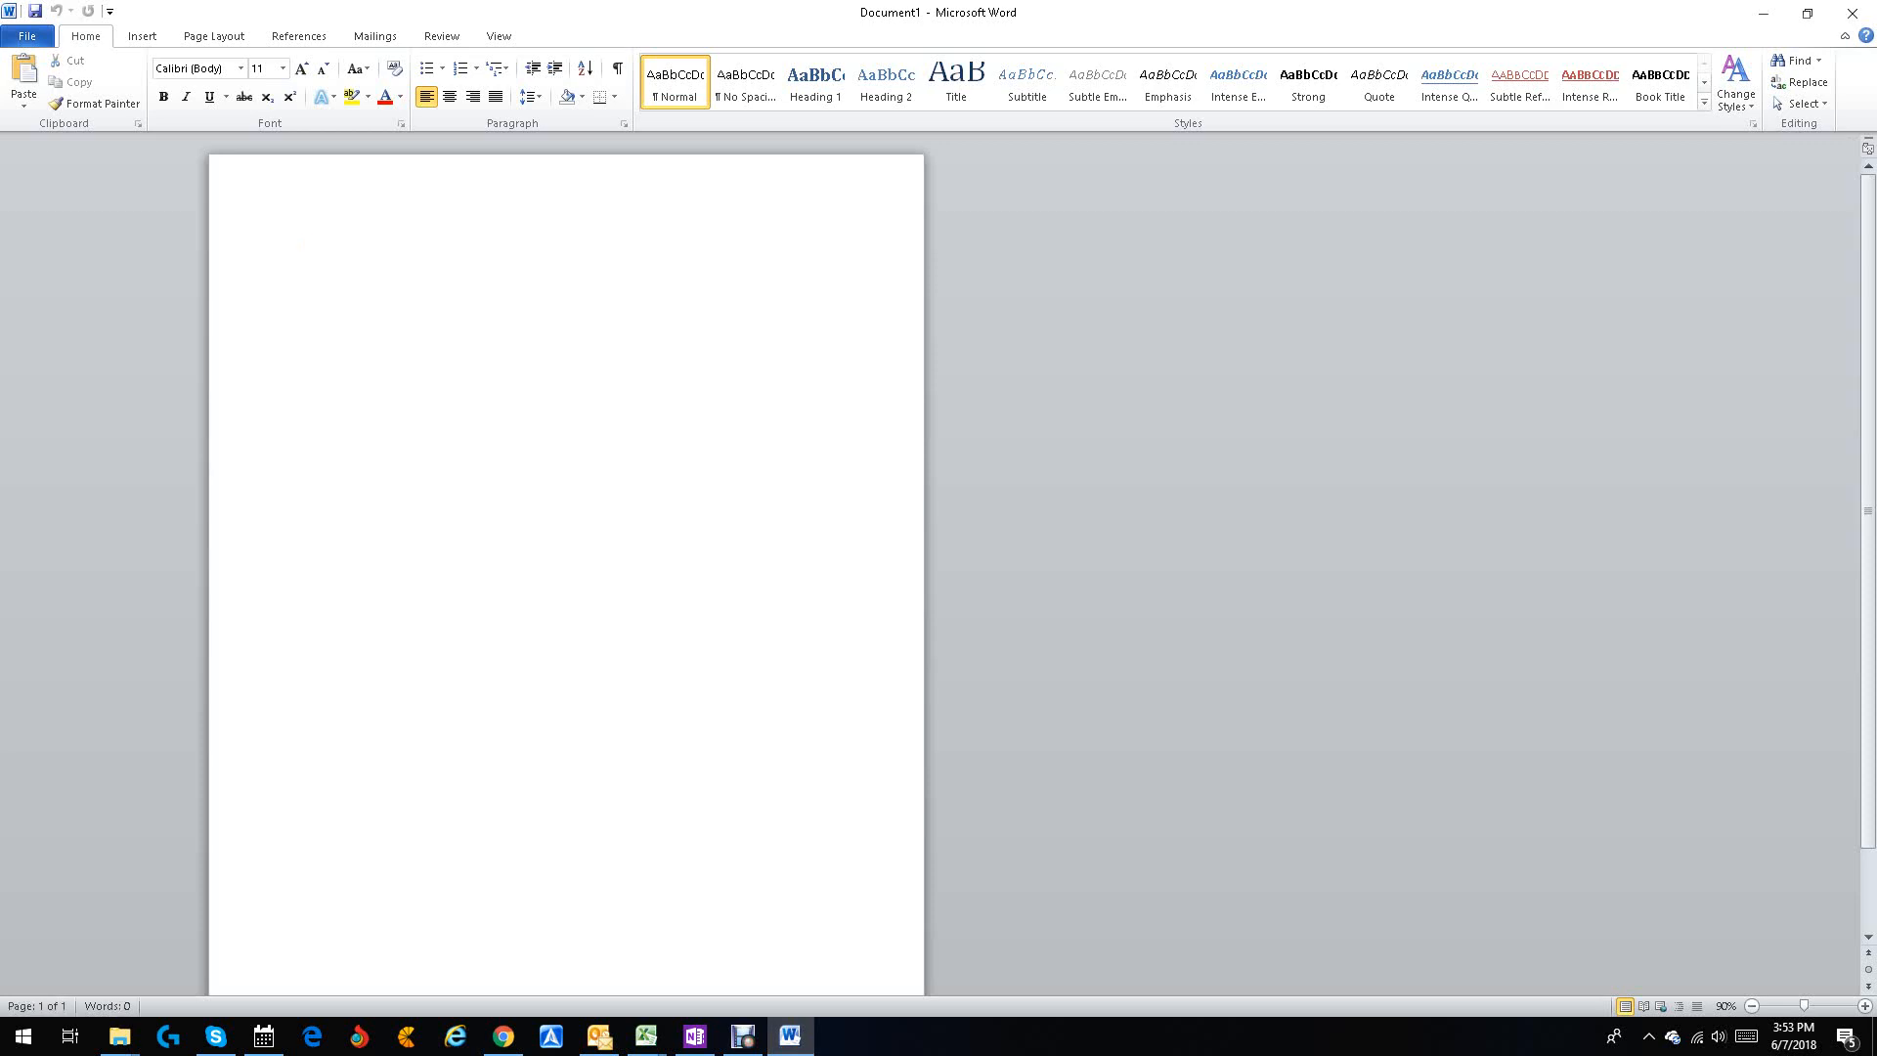
{"action": "right_click", "coordinate": [358, 246]}
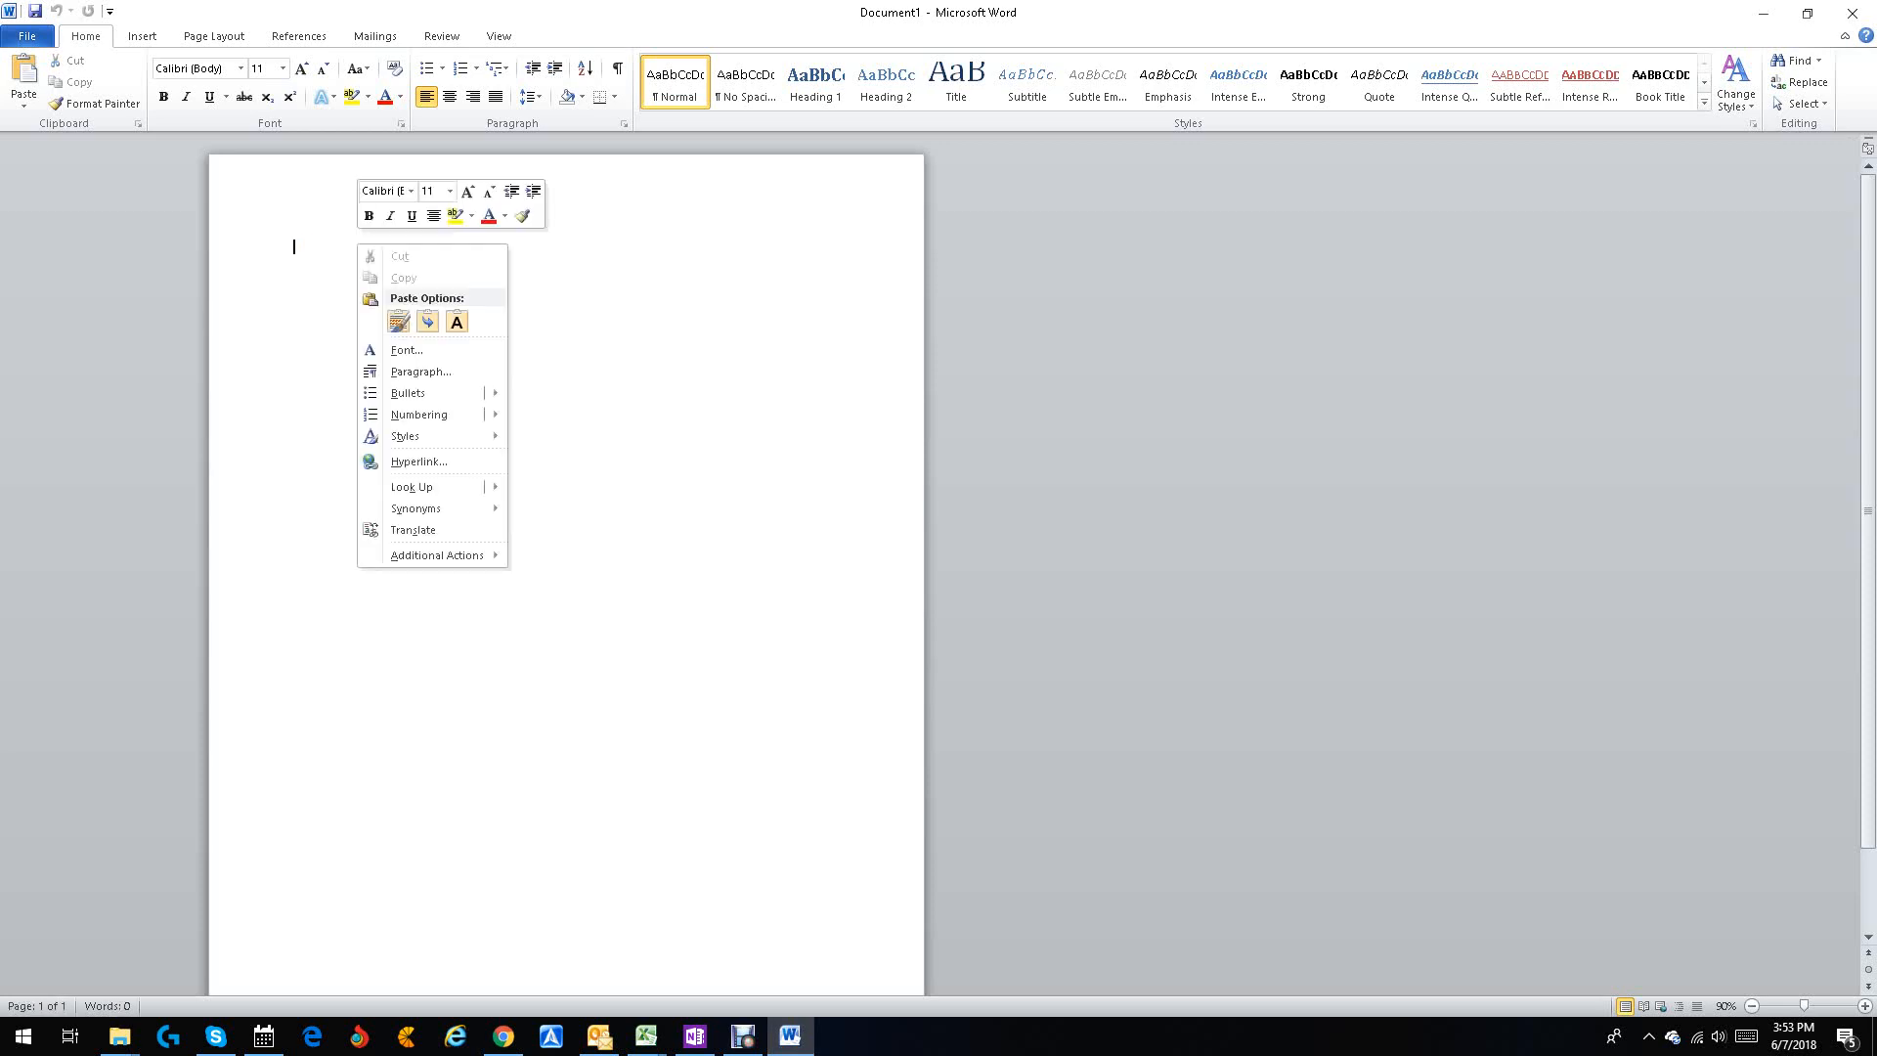
{"action": "left_click", "coordinate": [398, 321]}
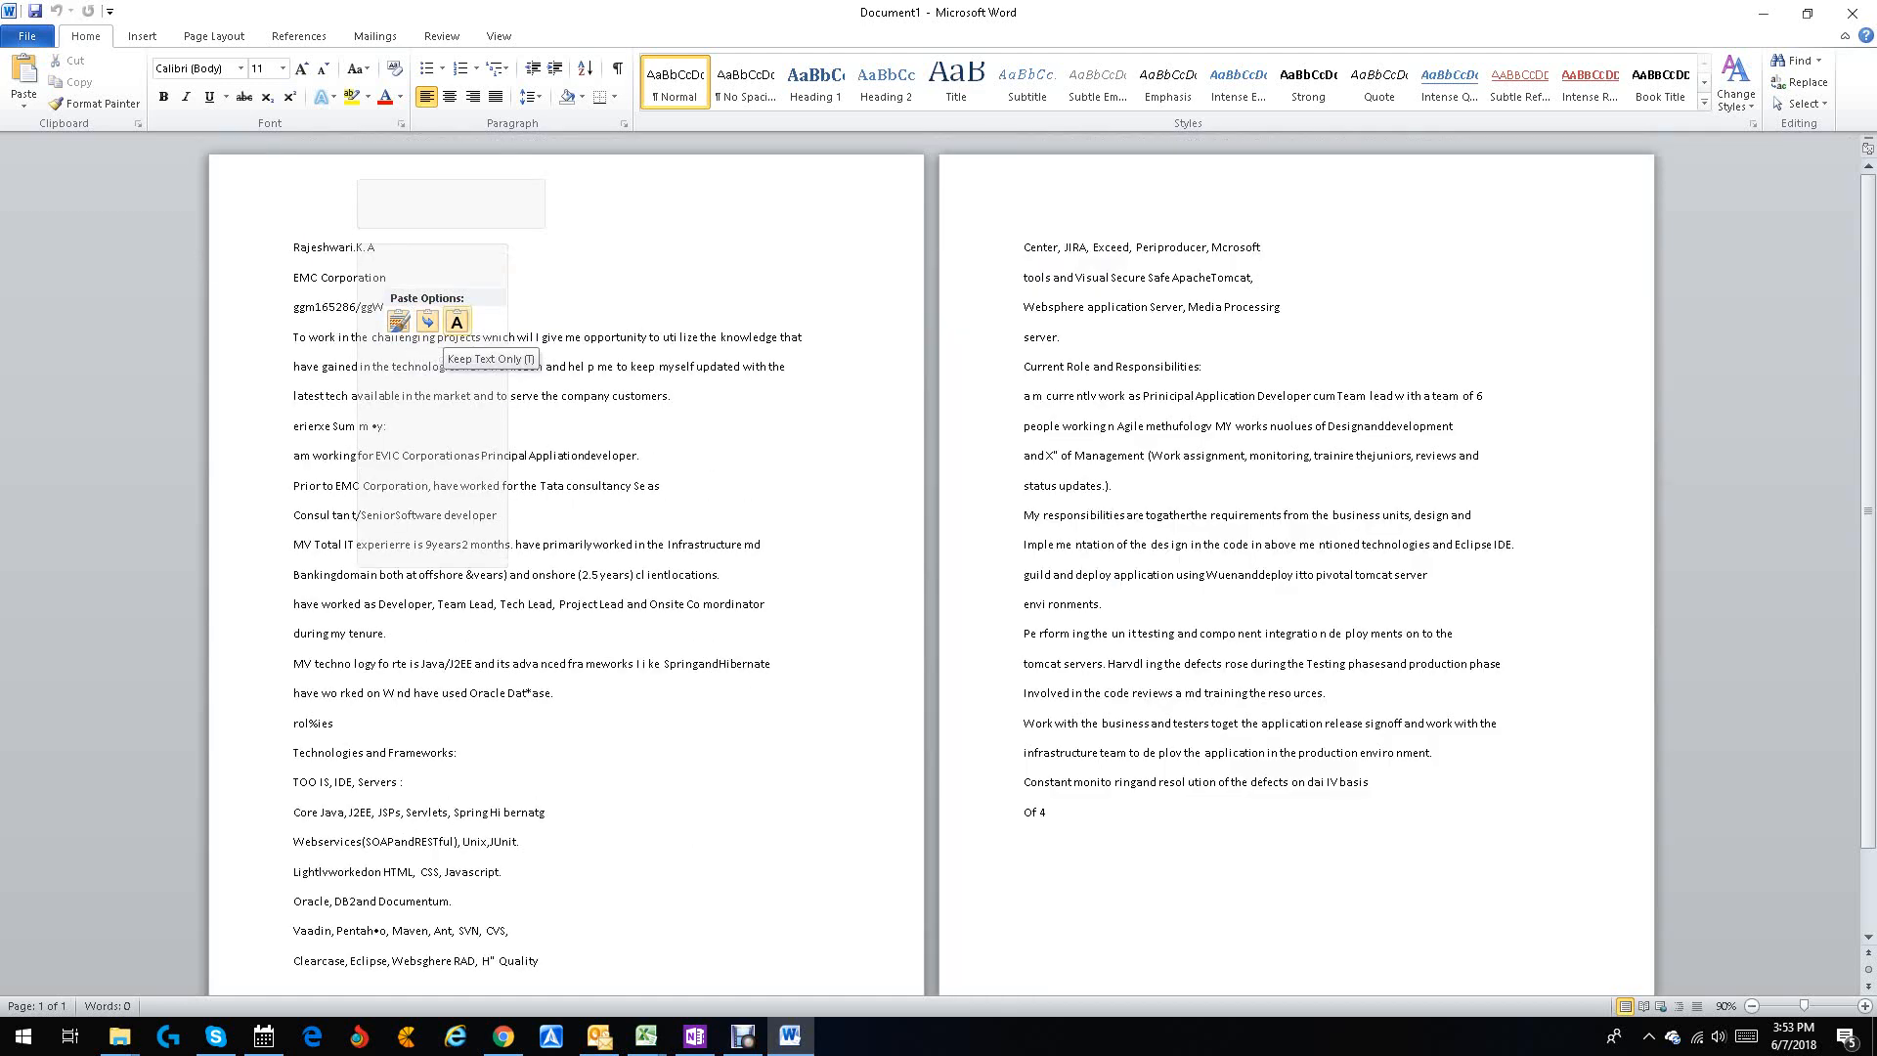
{"action": "left_click", "coordinate": [456, 321]}
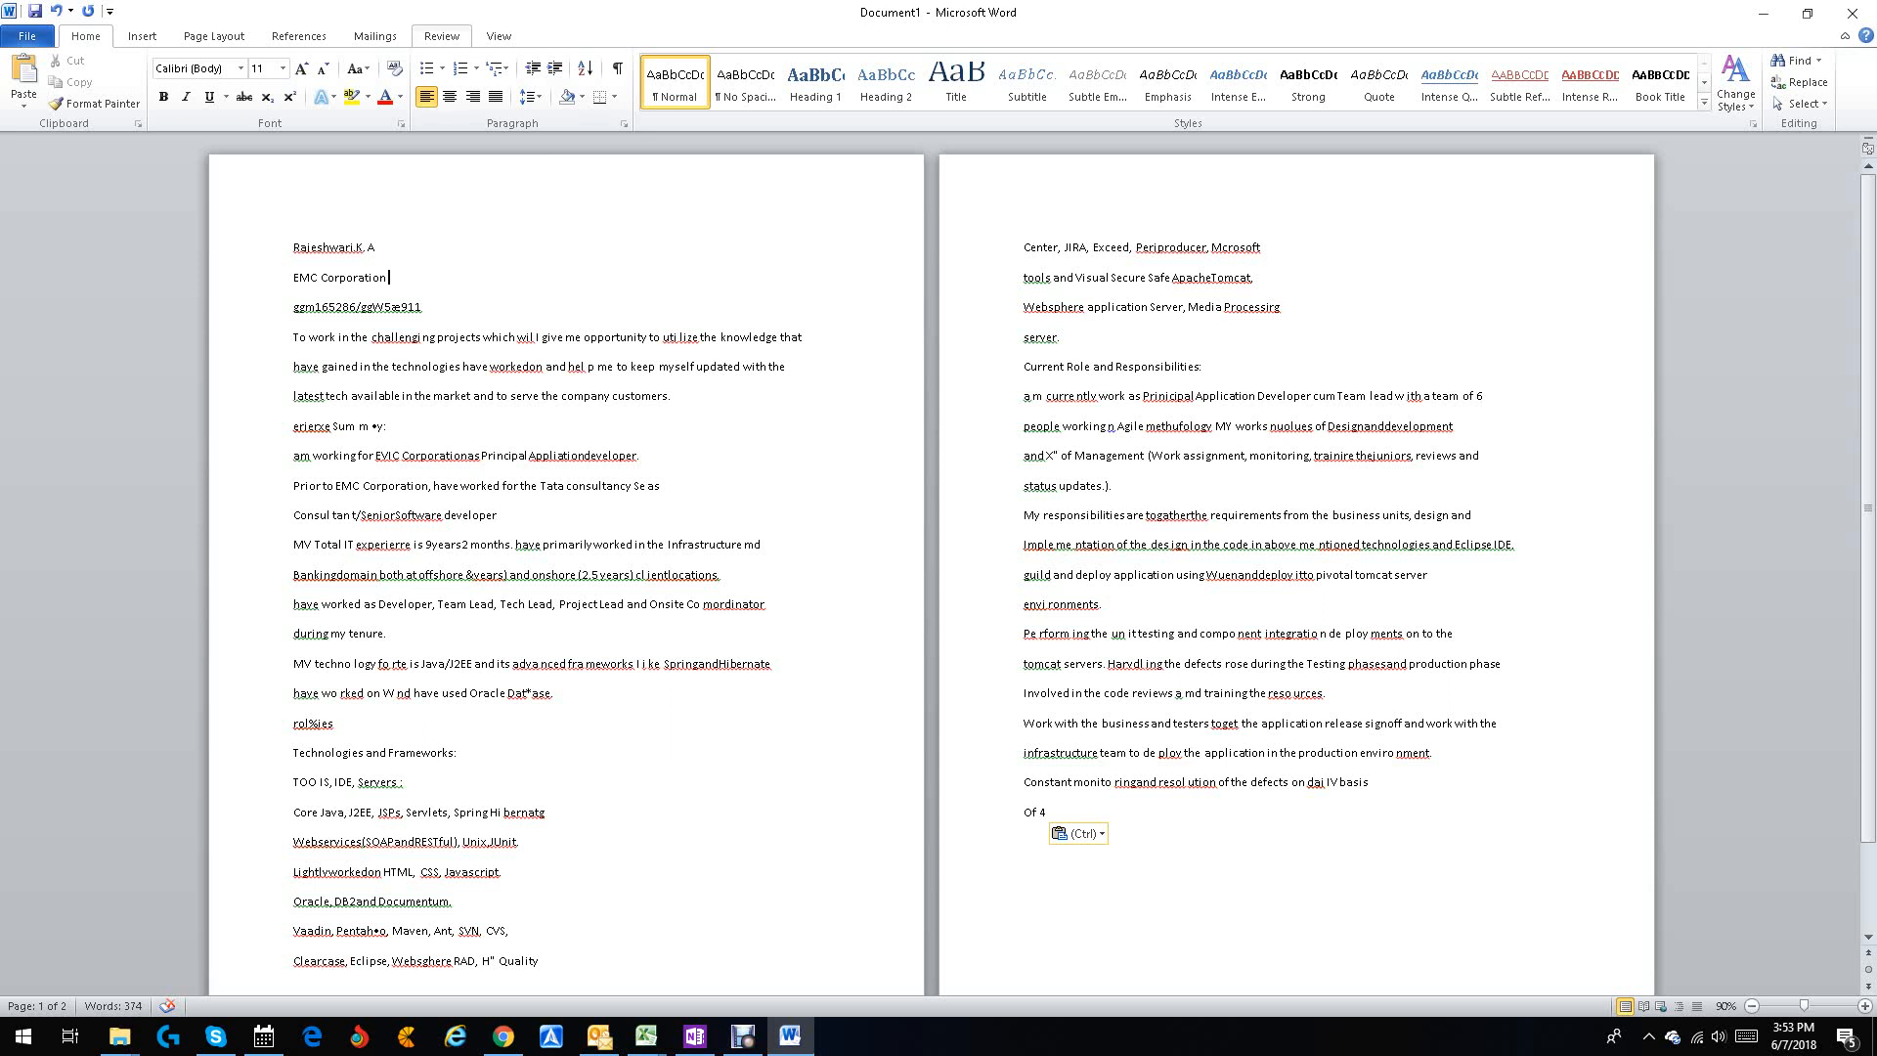
Step: Close the Word document with the pasted resume text without saving it
{"action": "left_click", "coordinate": [442, 36]}
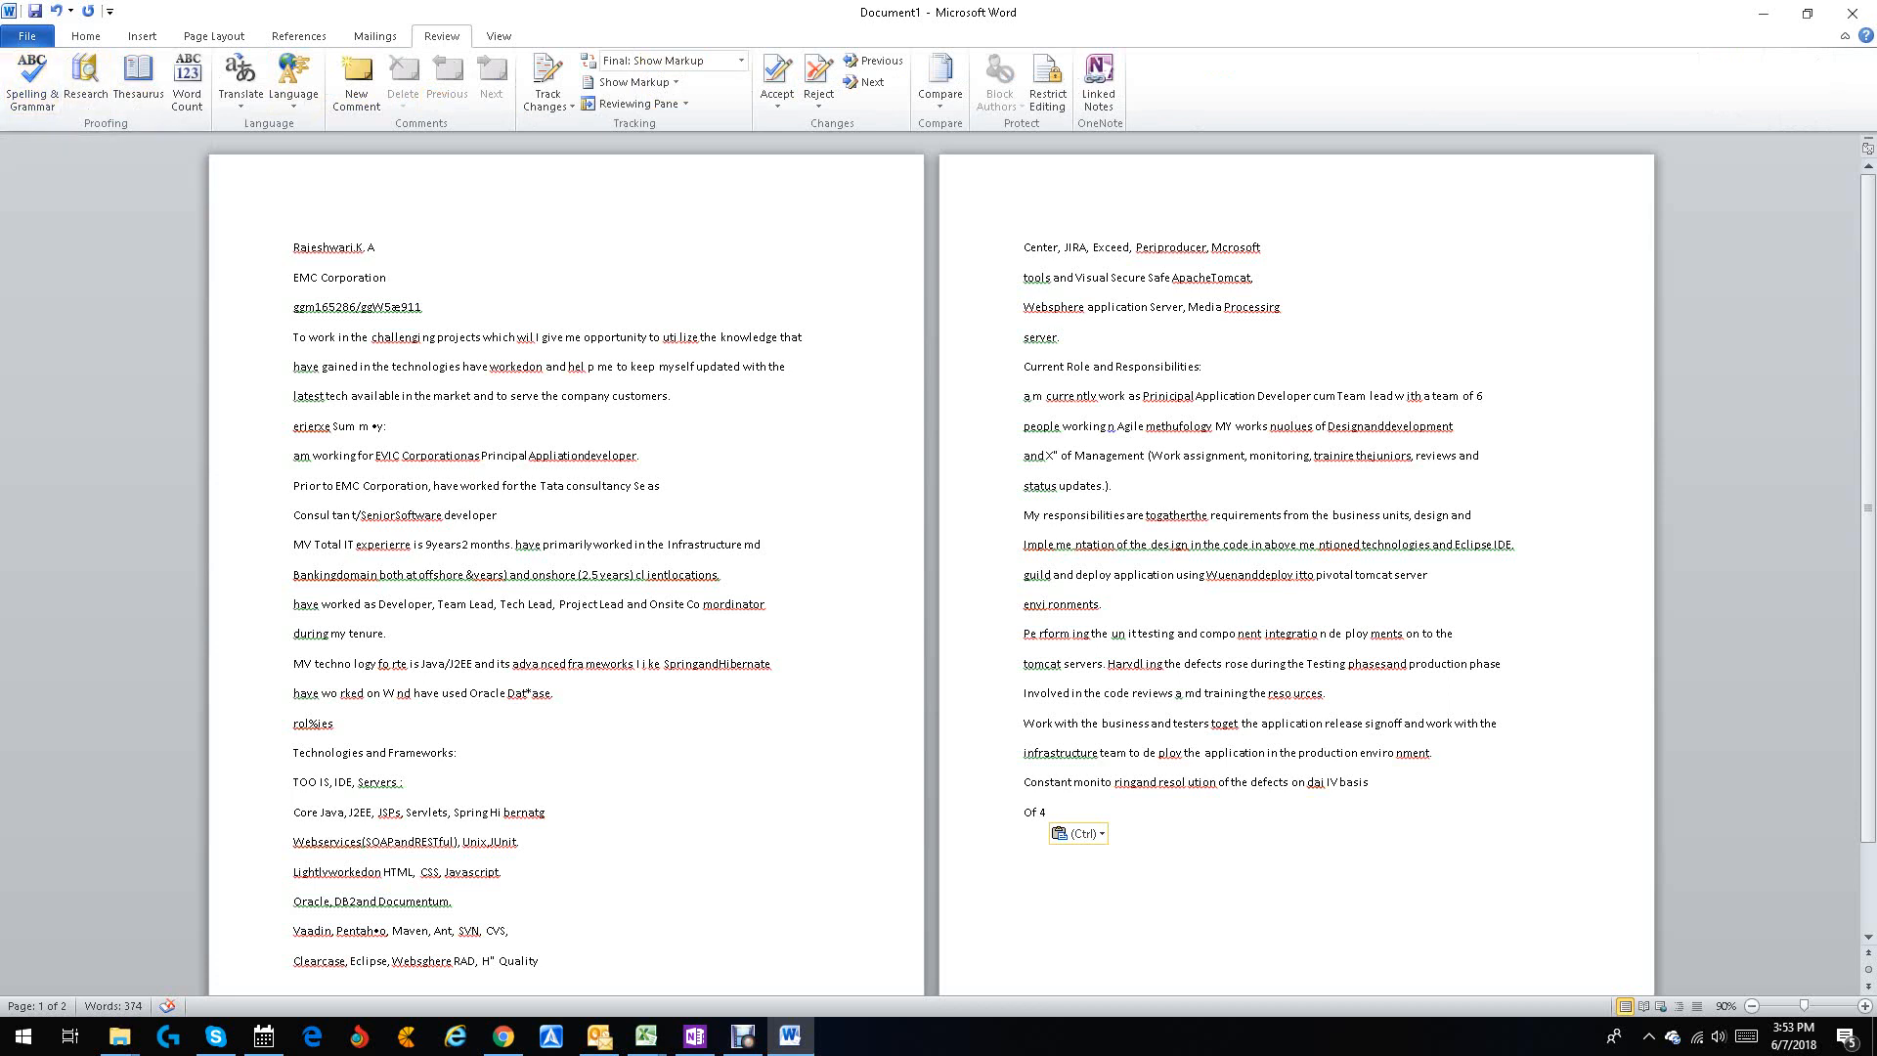
{"action": "left_click", "coordinate": [1853, 12]}
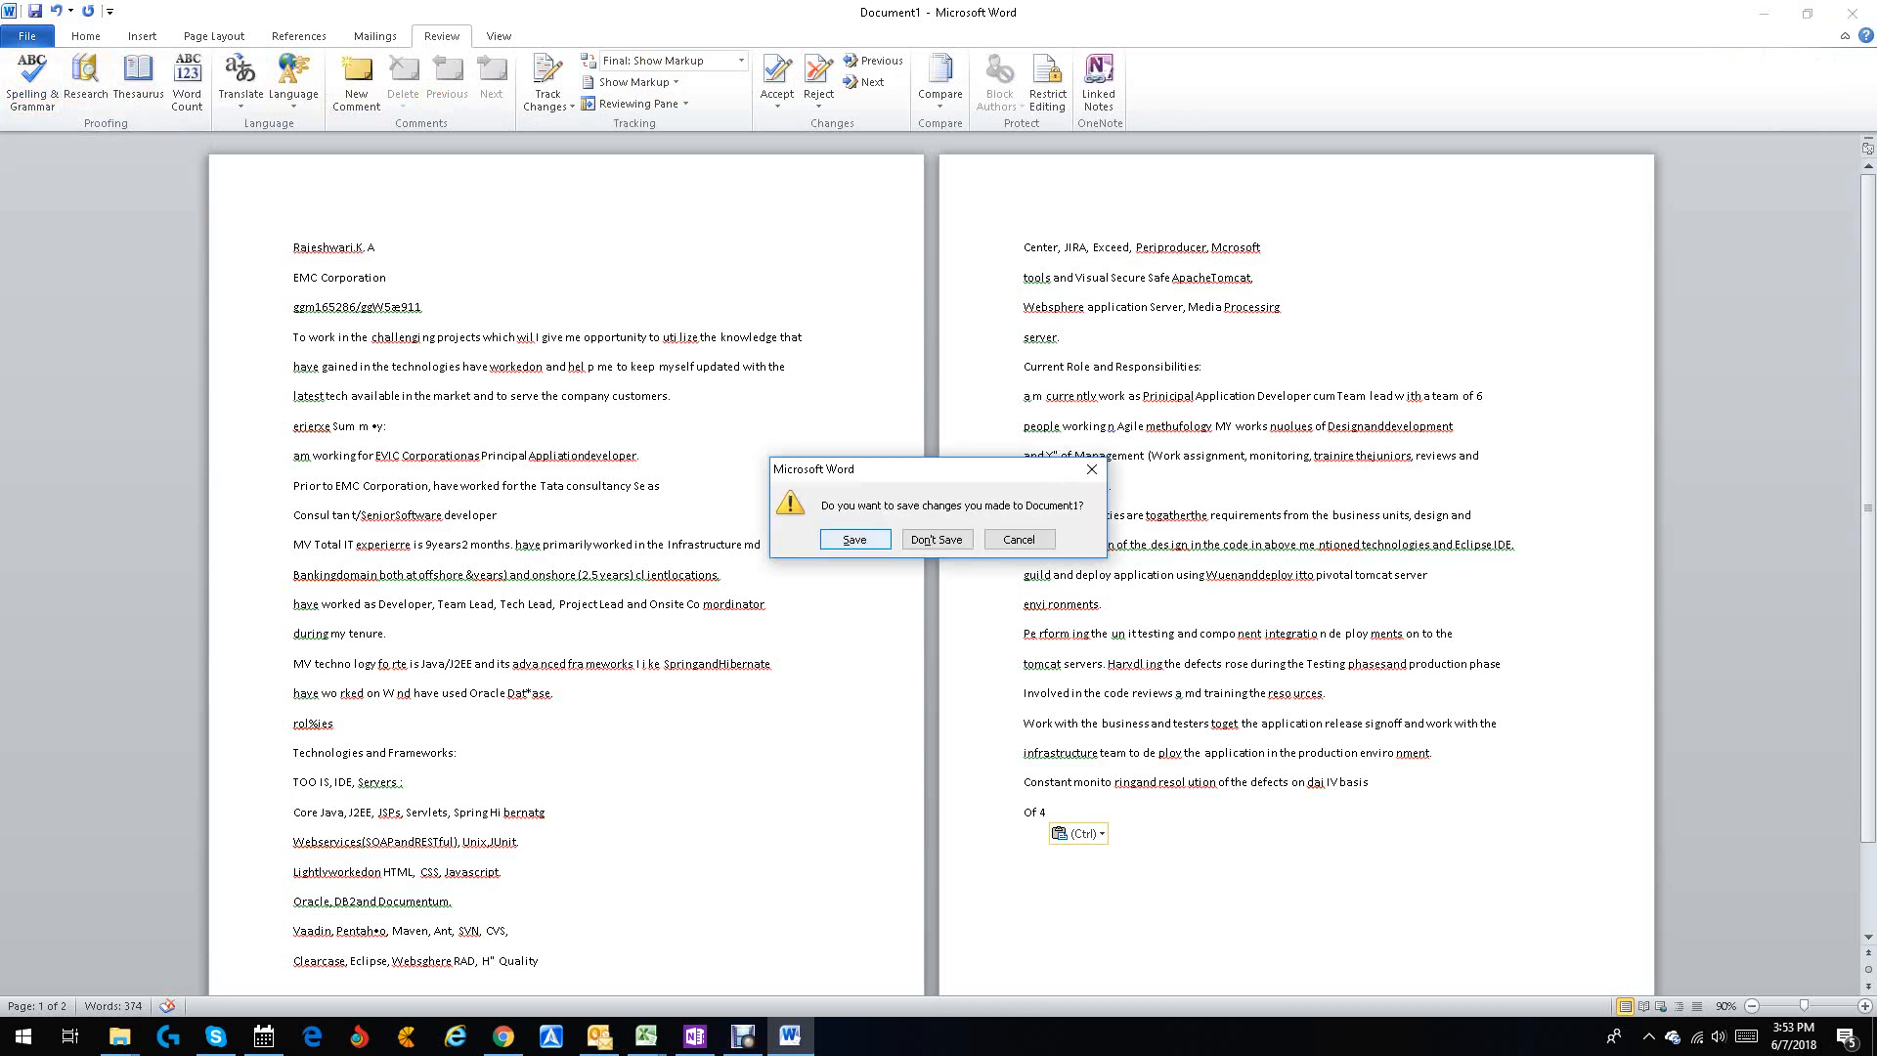
{"action": "left_click", "coordinate": [937, 540]}
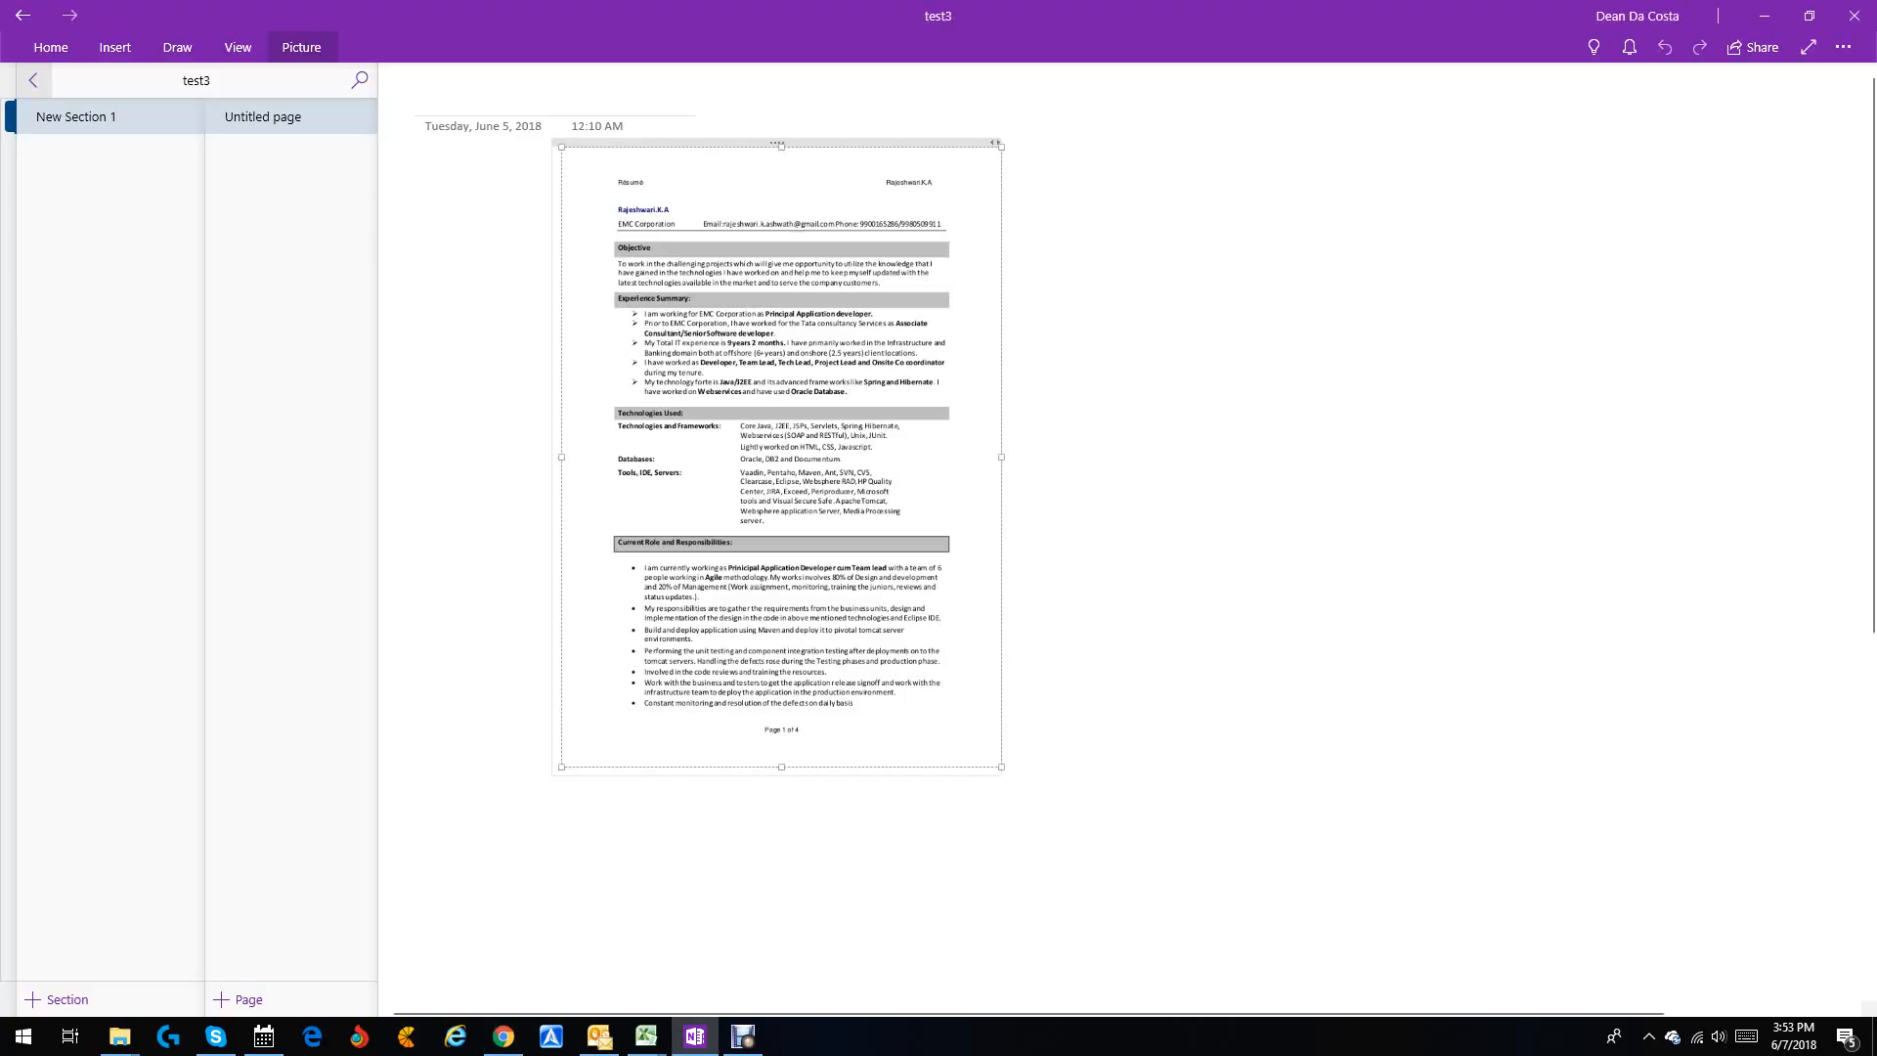
Step: In OneNote, open the test notebook and copy the text out of the attendee list picture
{"action": "left_click", "coordinate": [33, 80]}
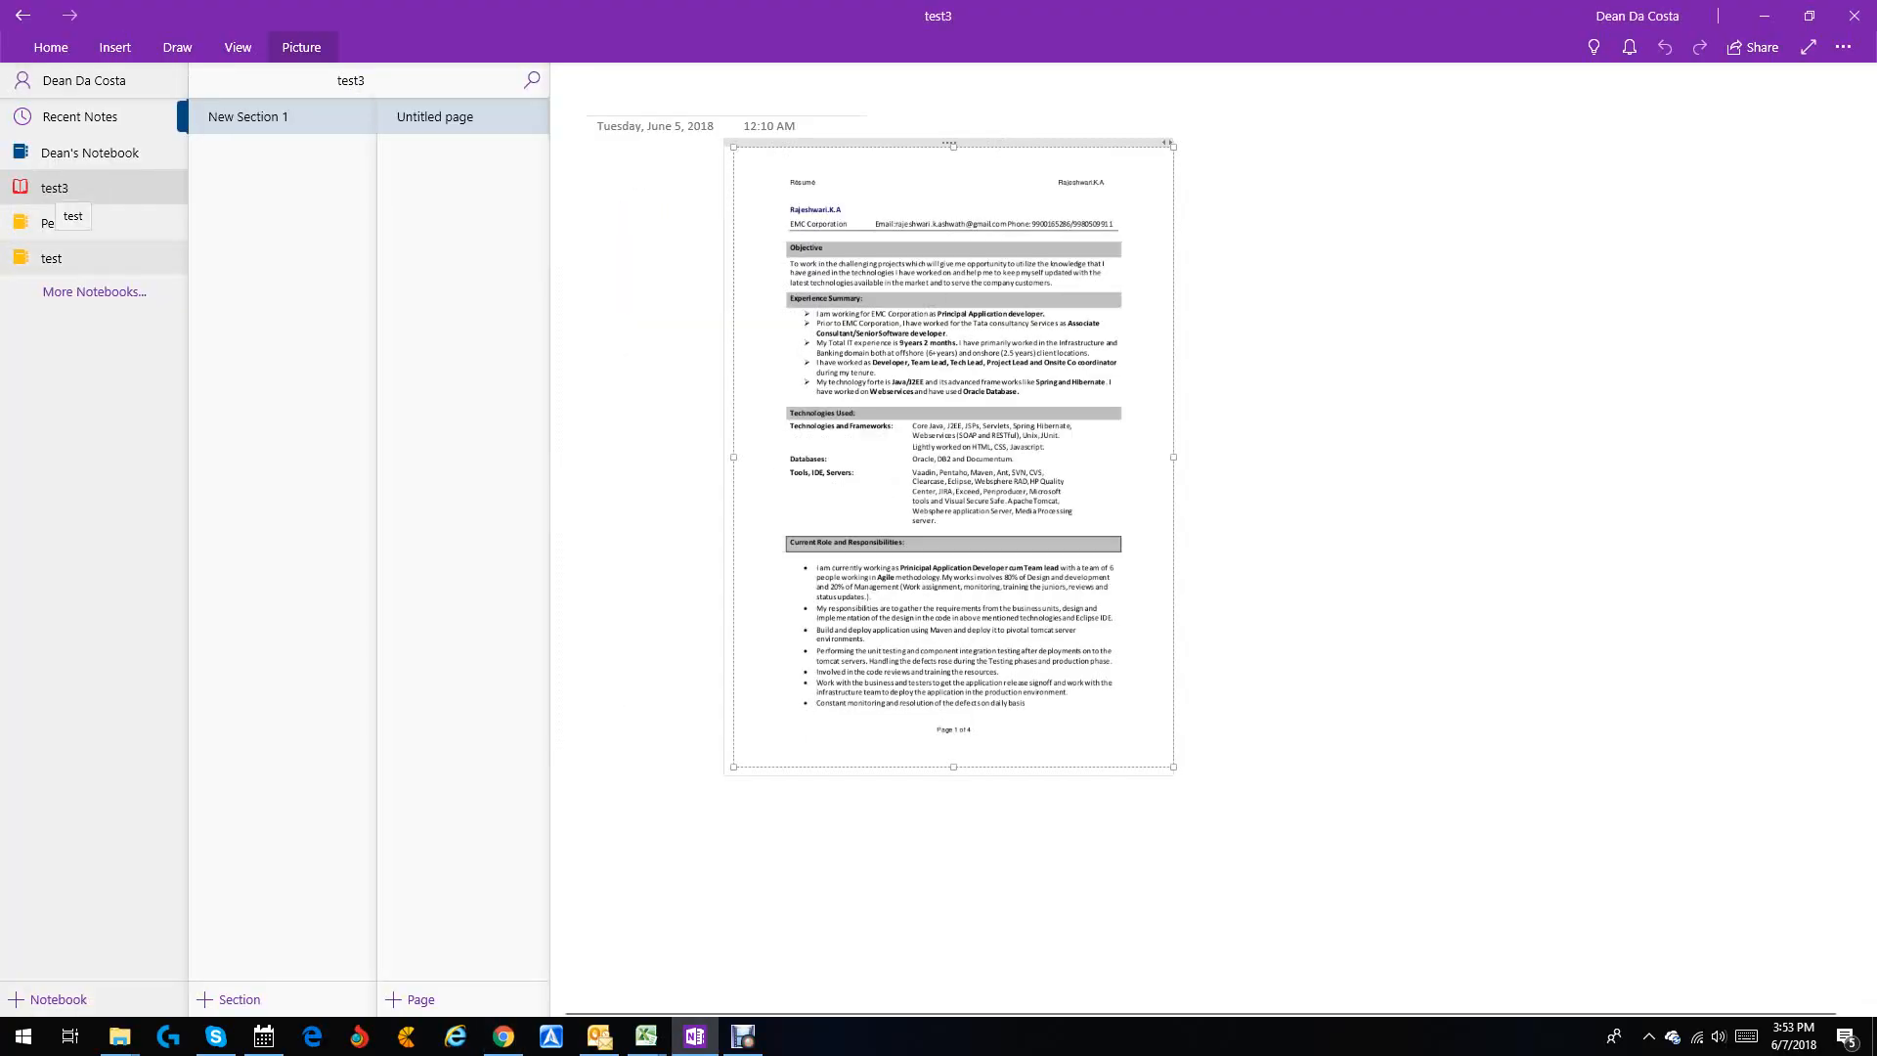
{"action": "left_click", "coordinate": [52, 258]}
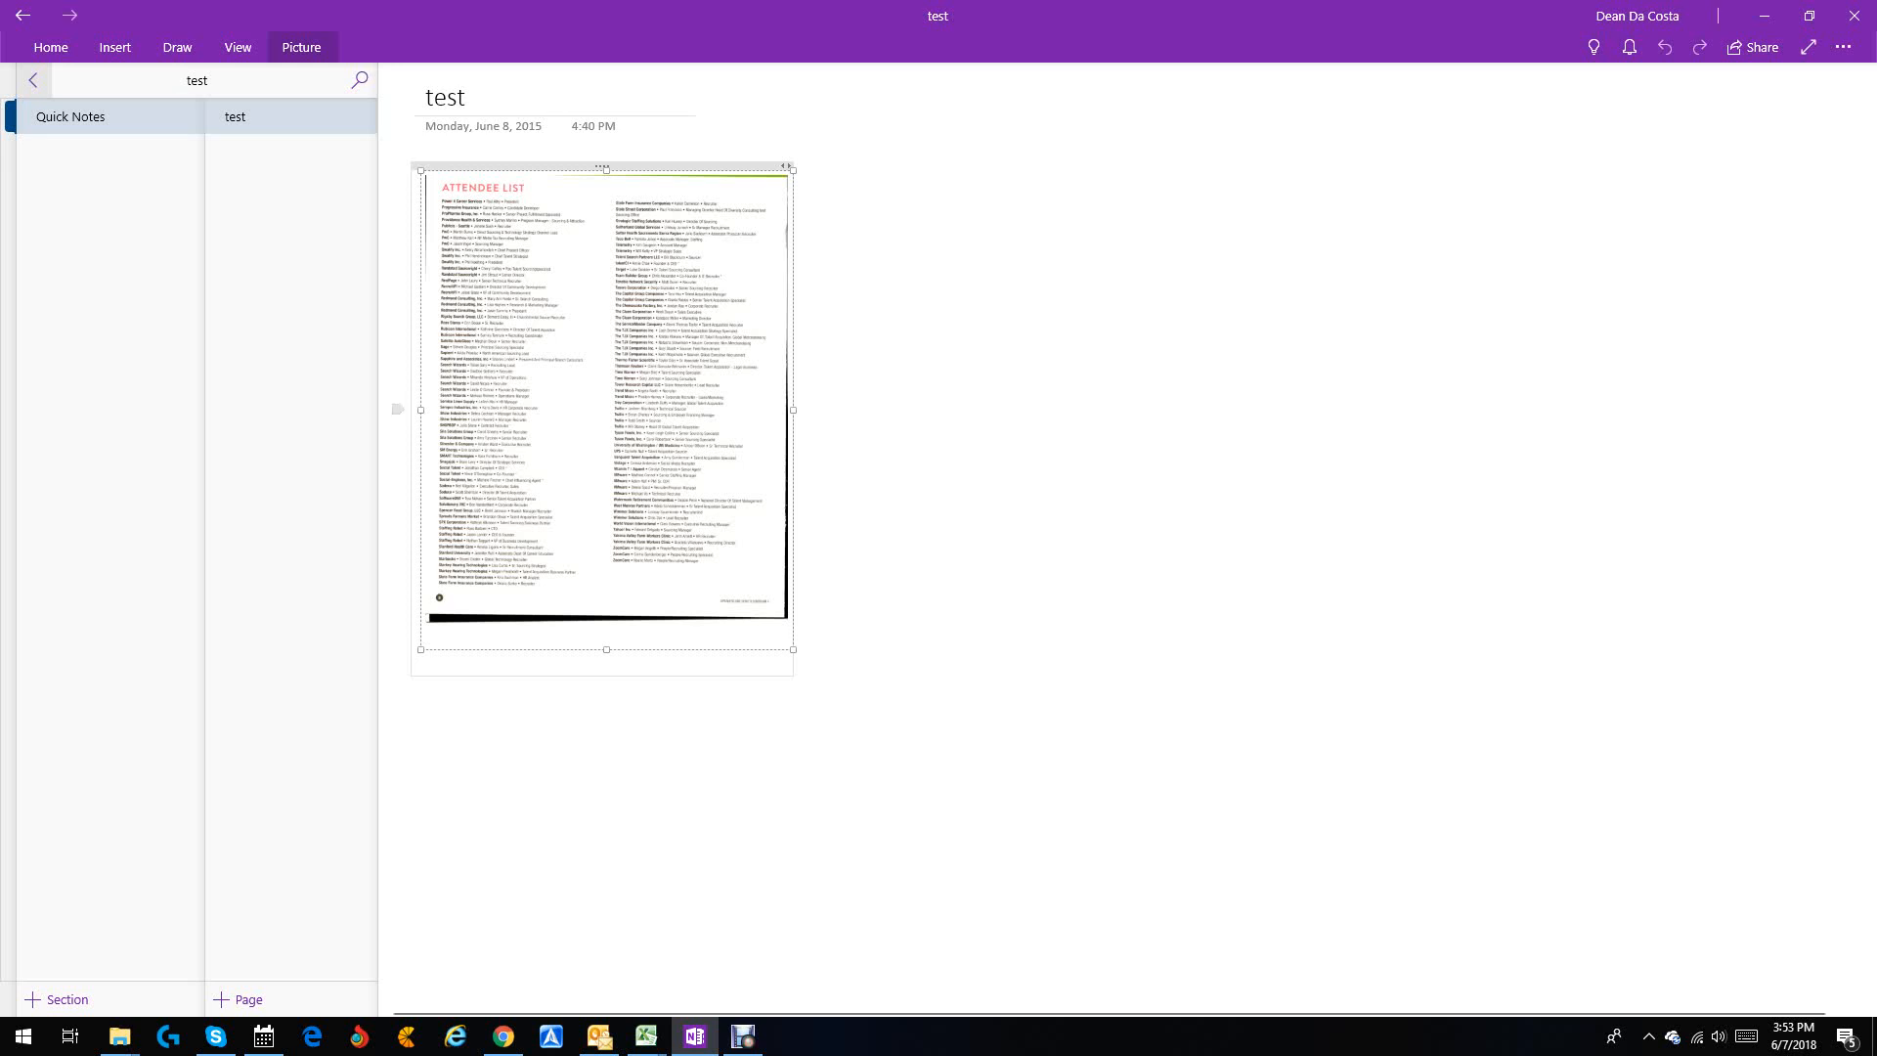
{"action": "right_click", "coordinate": [550, 313]}
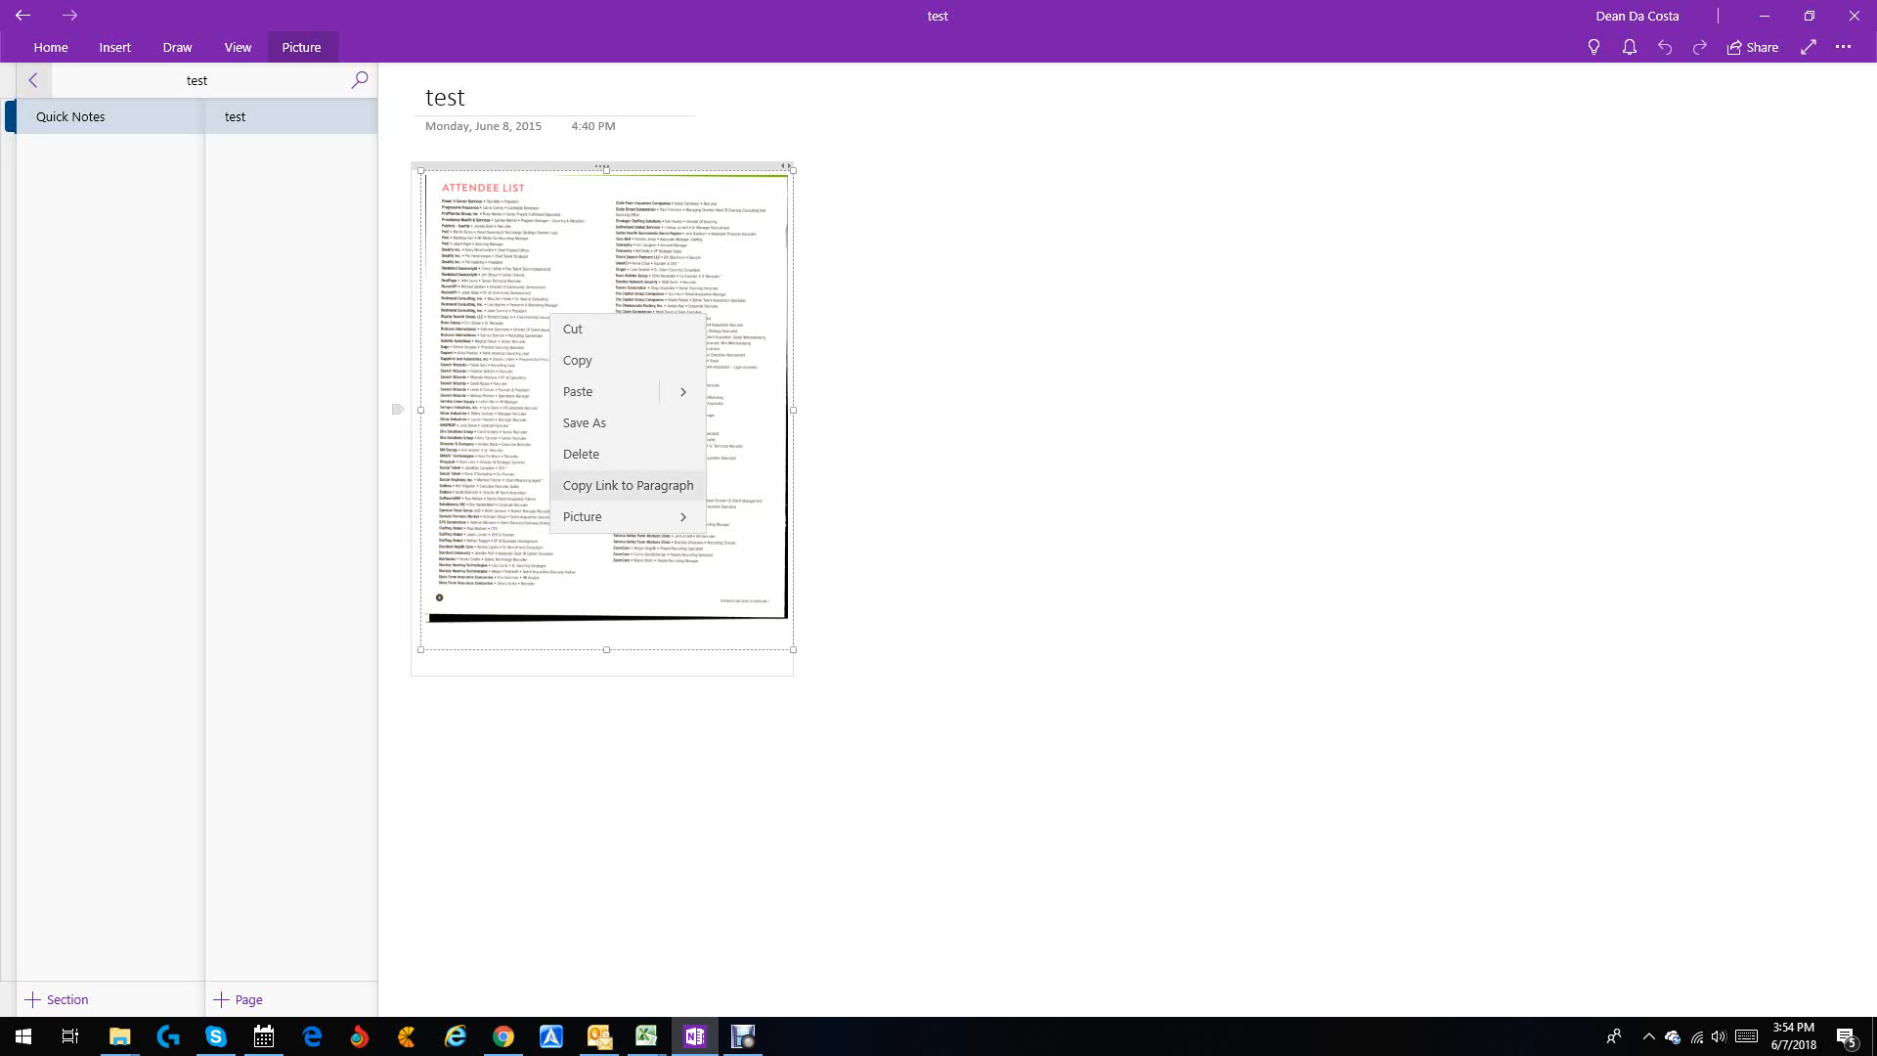
{"action": "left_click", "coordinate": [586, 518]}
{"action": "left_click", "coordinate": [590, 524]}
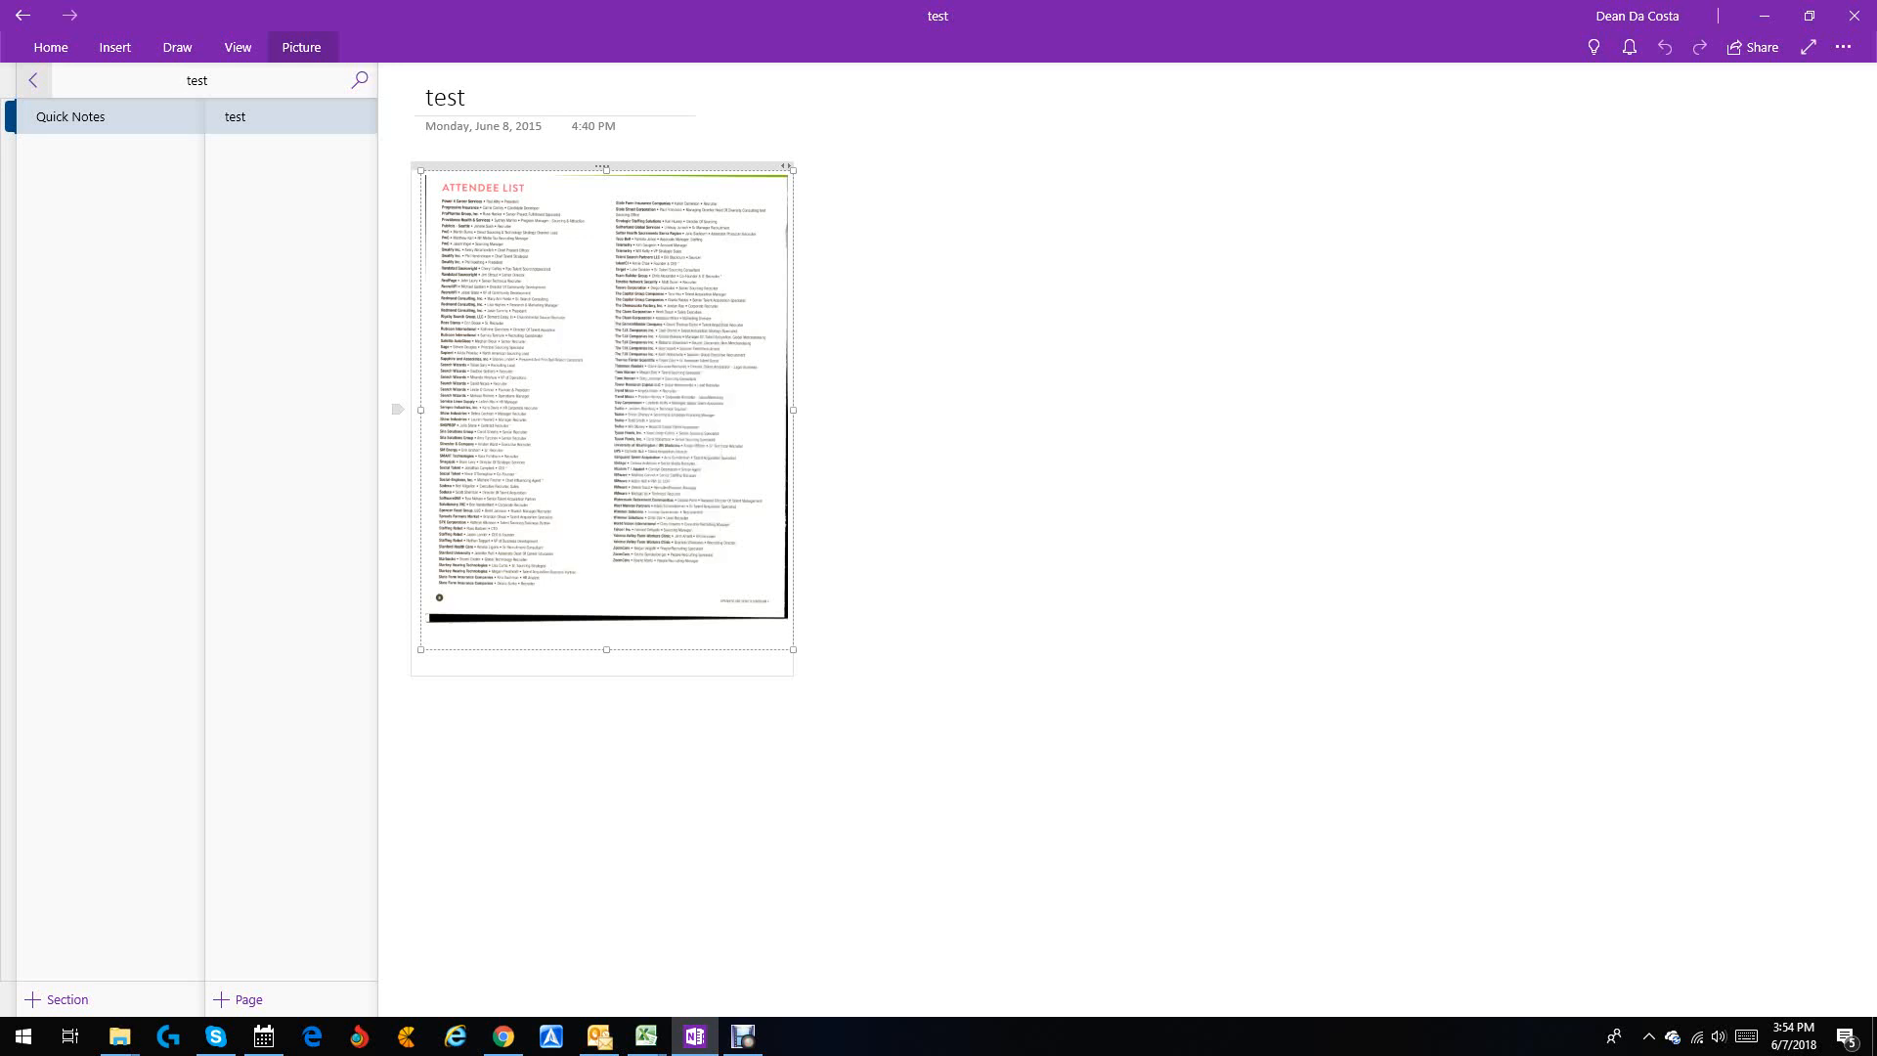
Step: Switch to the blank Excel workbook, maximize its window, and paste the copied attendee list starting at cell A1
{"action": "mouse_move", "coordinate": [646, 1037]}
{"action": "left_click", "coordinate": [963, 956]}
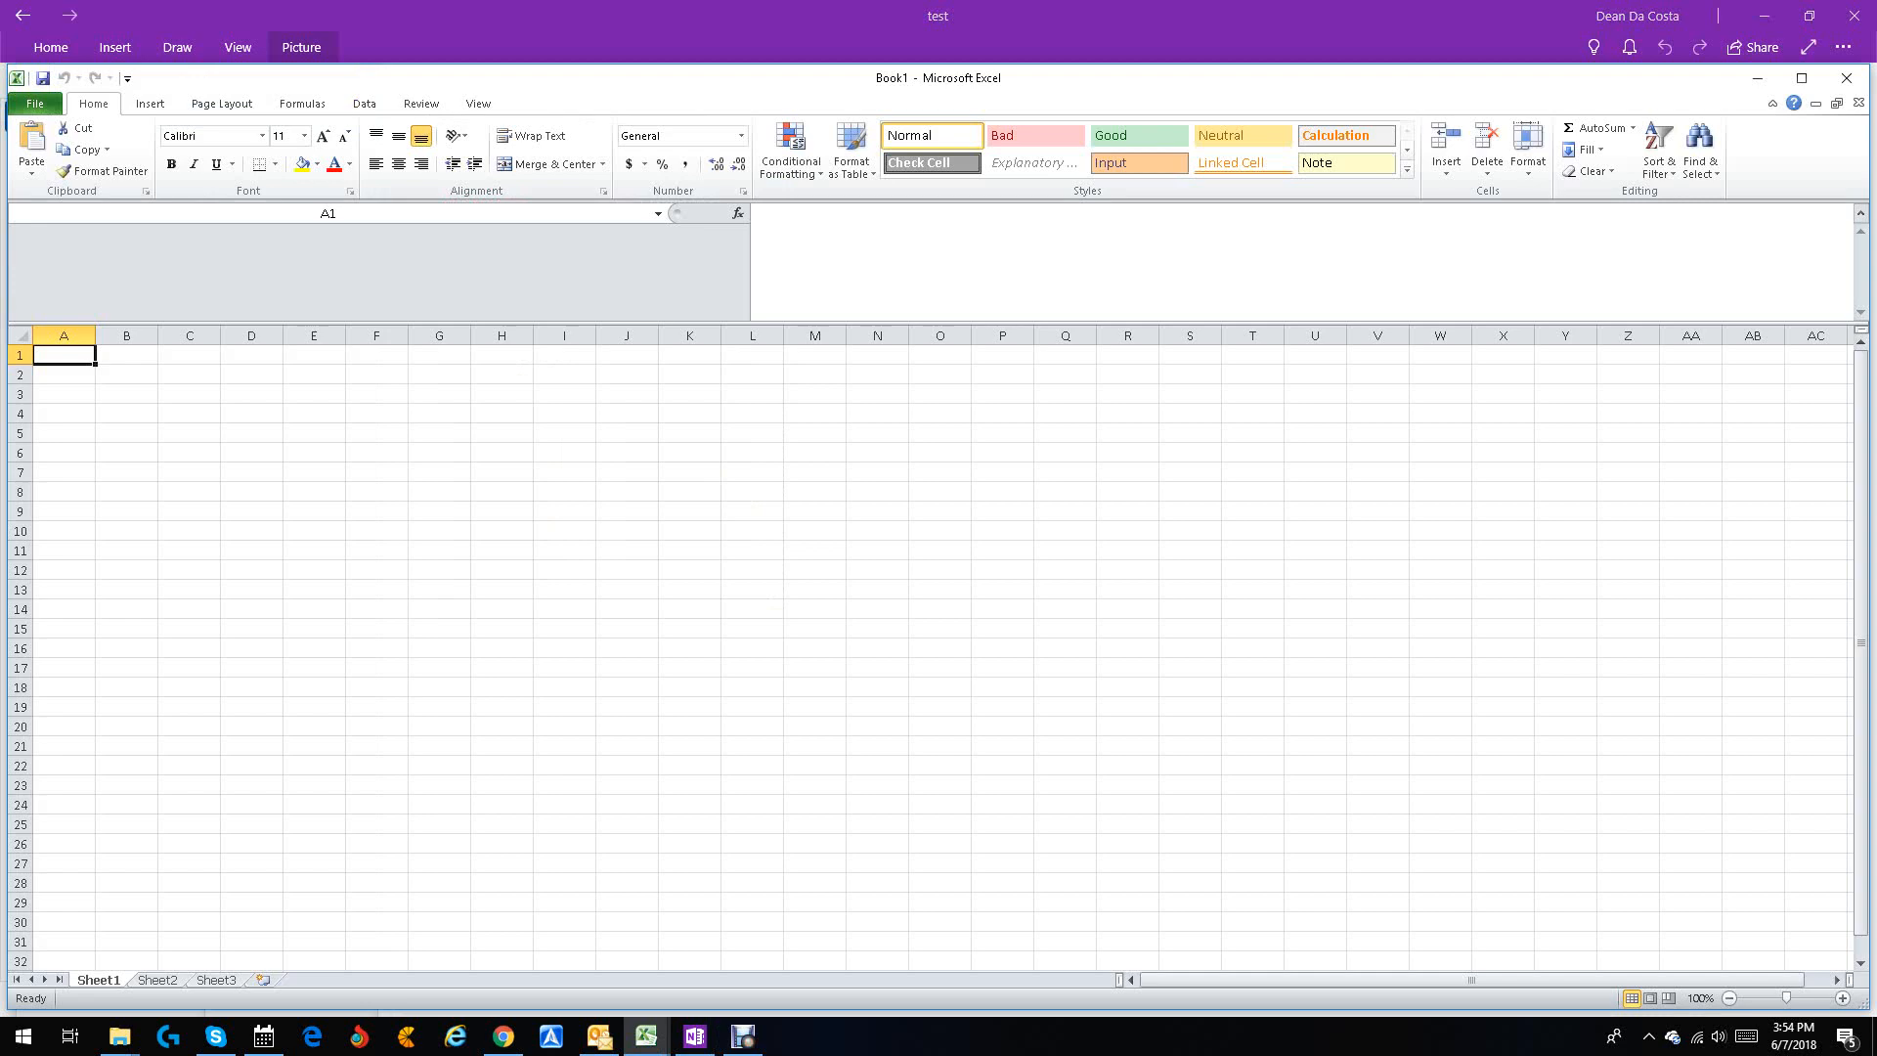
{"action": "left_click", "coordinate": [1802, 79]}
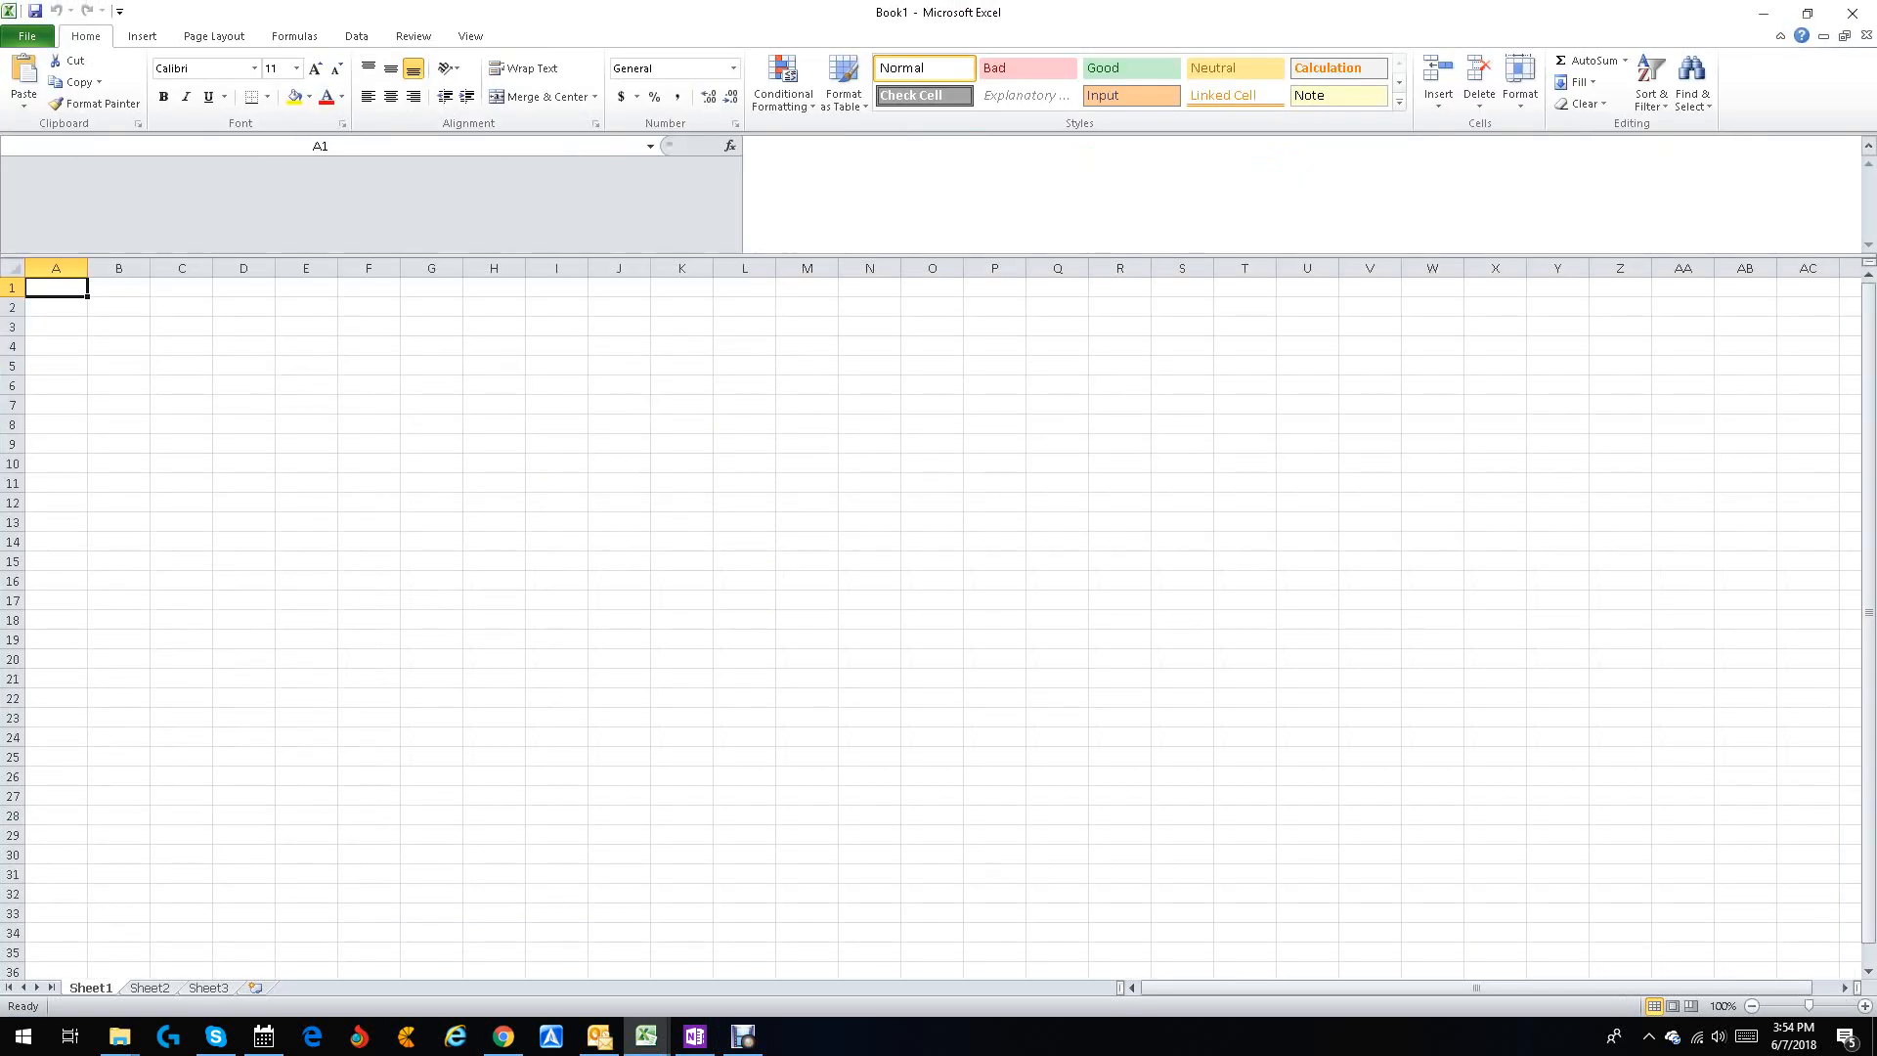
{"action": "right_click", "coordinate": [66, 288]}
{"action": "left_click", "coordinate": [108, 366]}
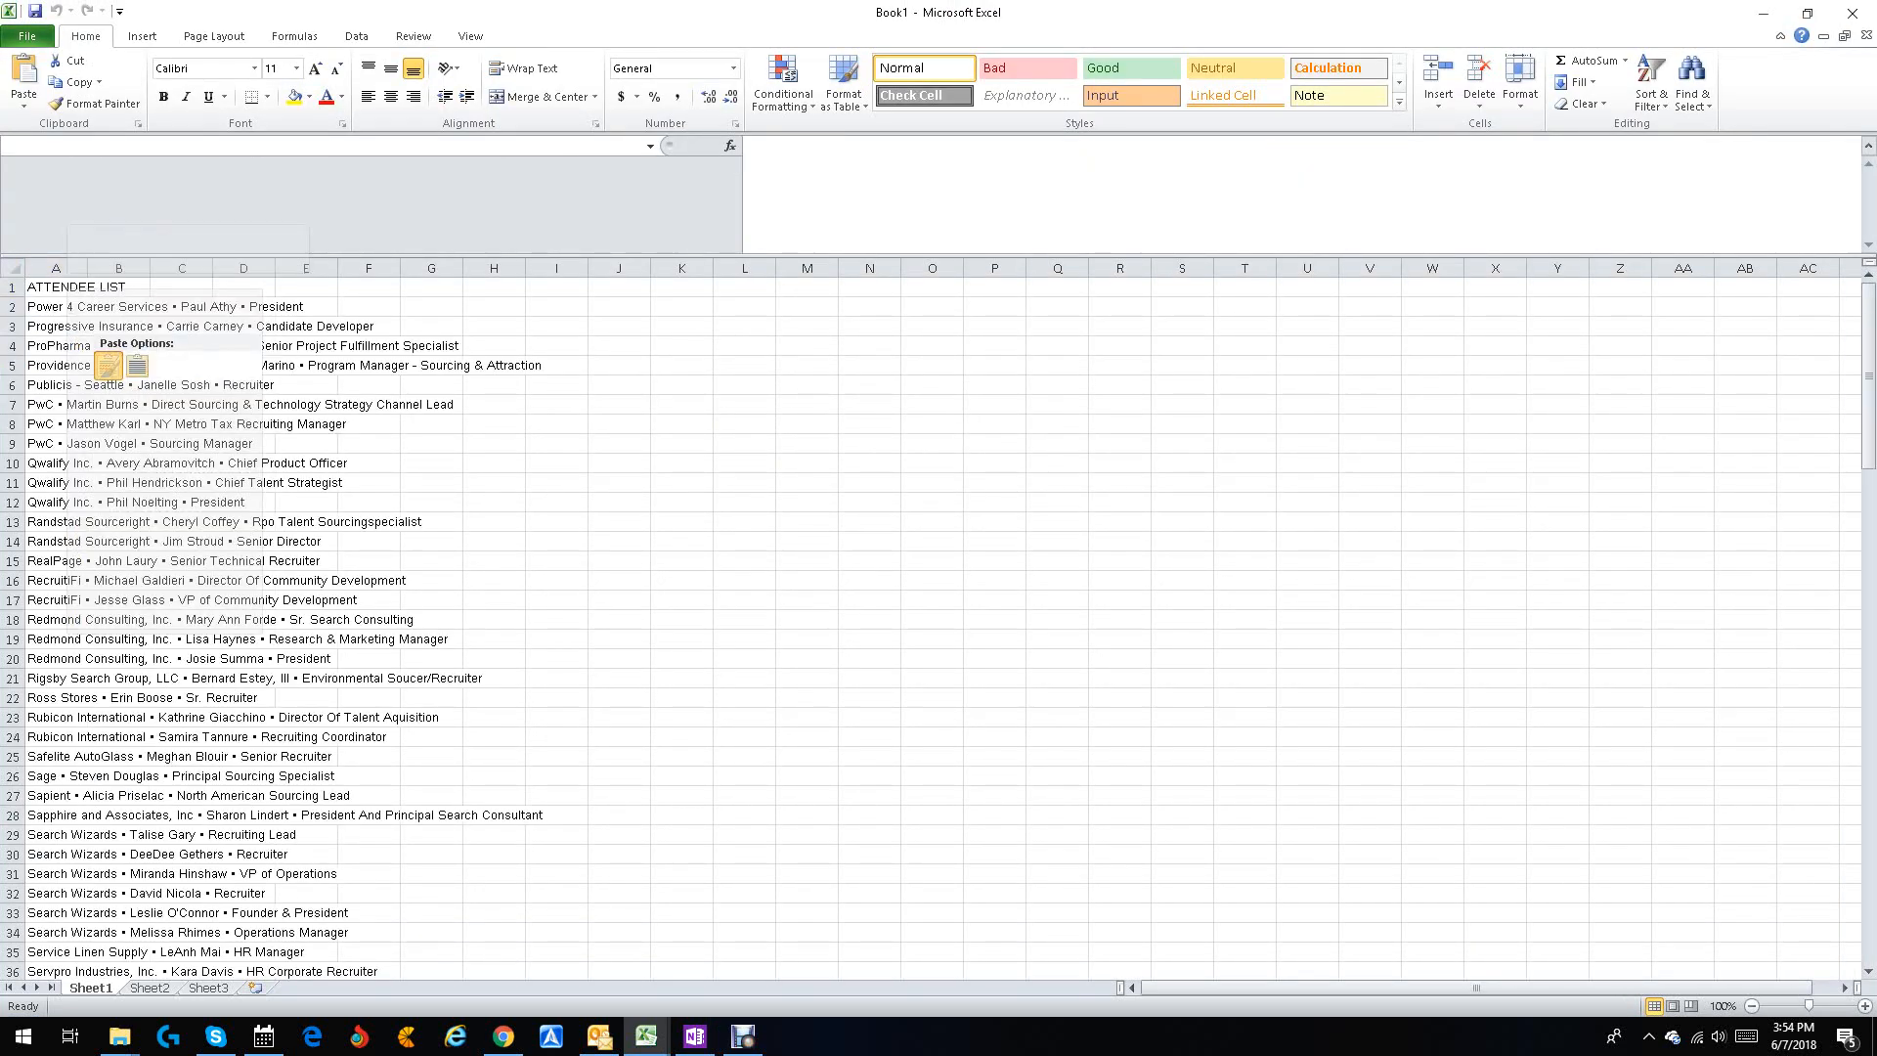
Step: Widen column A so that the attendee entries fit inside it, and deselect the pasted range
{"action": "left_click_drag", "start_coordinate": [88, 268], "coordinate": [896, 268]}
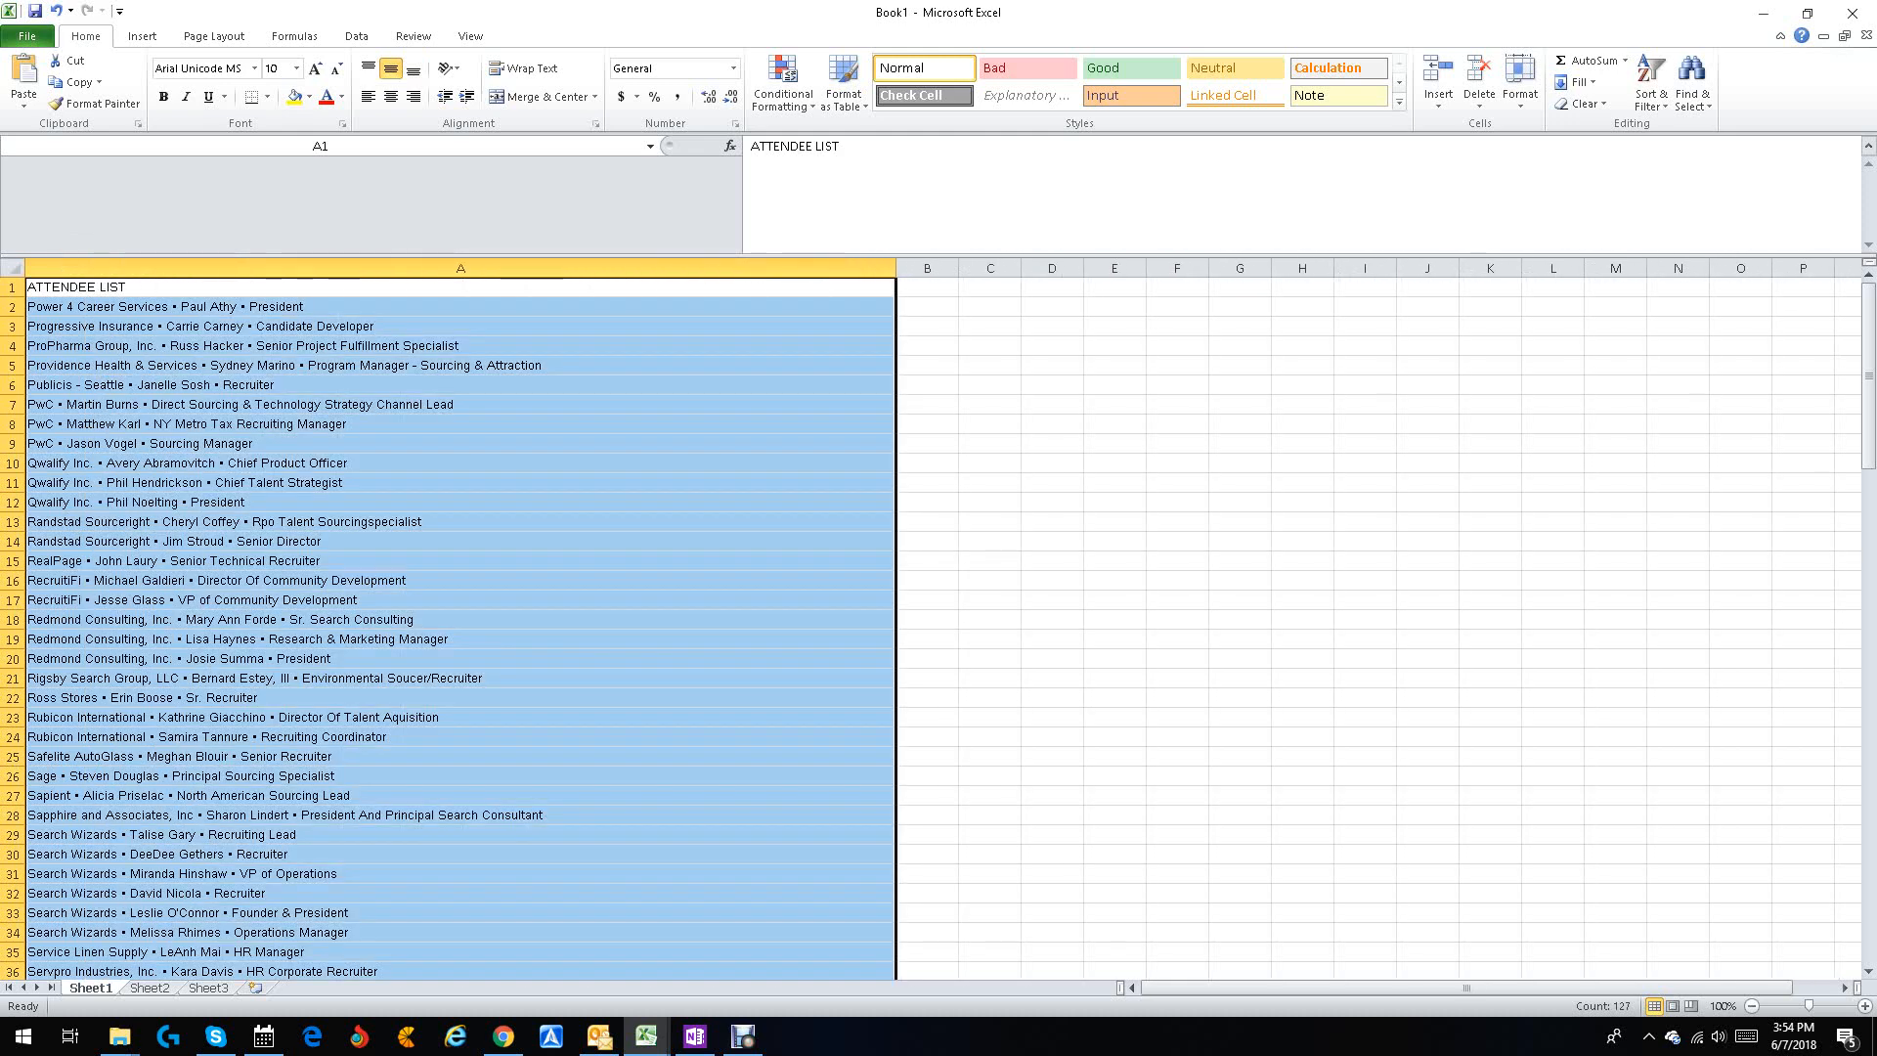
{"action": "left_click", "coordinate": [1427, 522]}
{"action": "key", "text": "Home"}
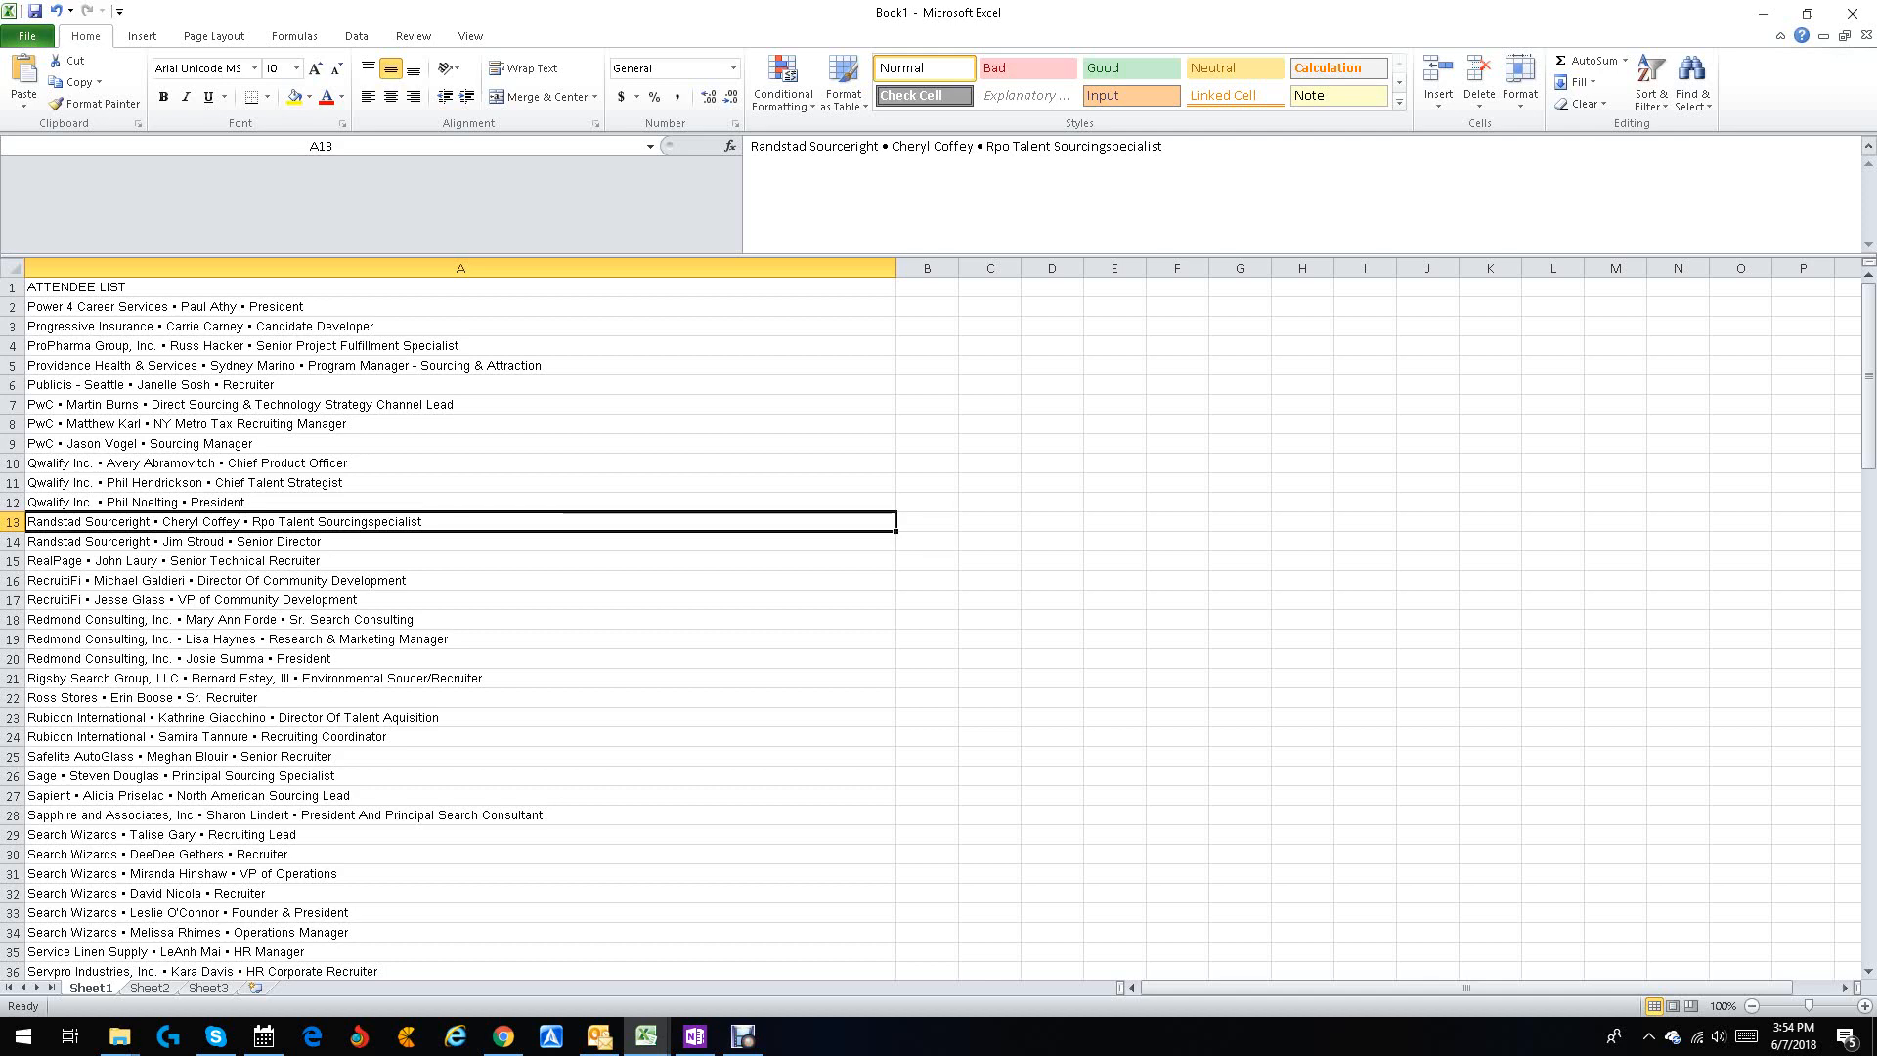
Step: Copy the first bullet separator, including the space before it, from the text of cell A2 without changing the cell
{"action": "left_click", "coordinate": [460, 307]}
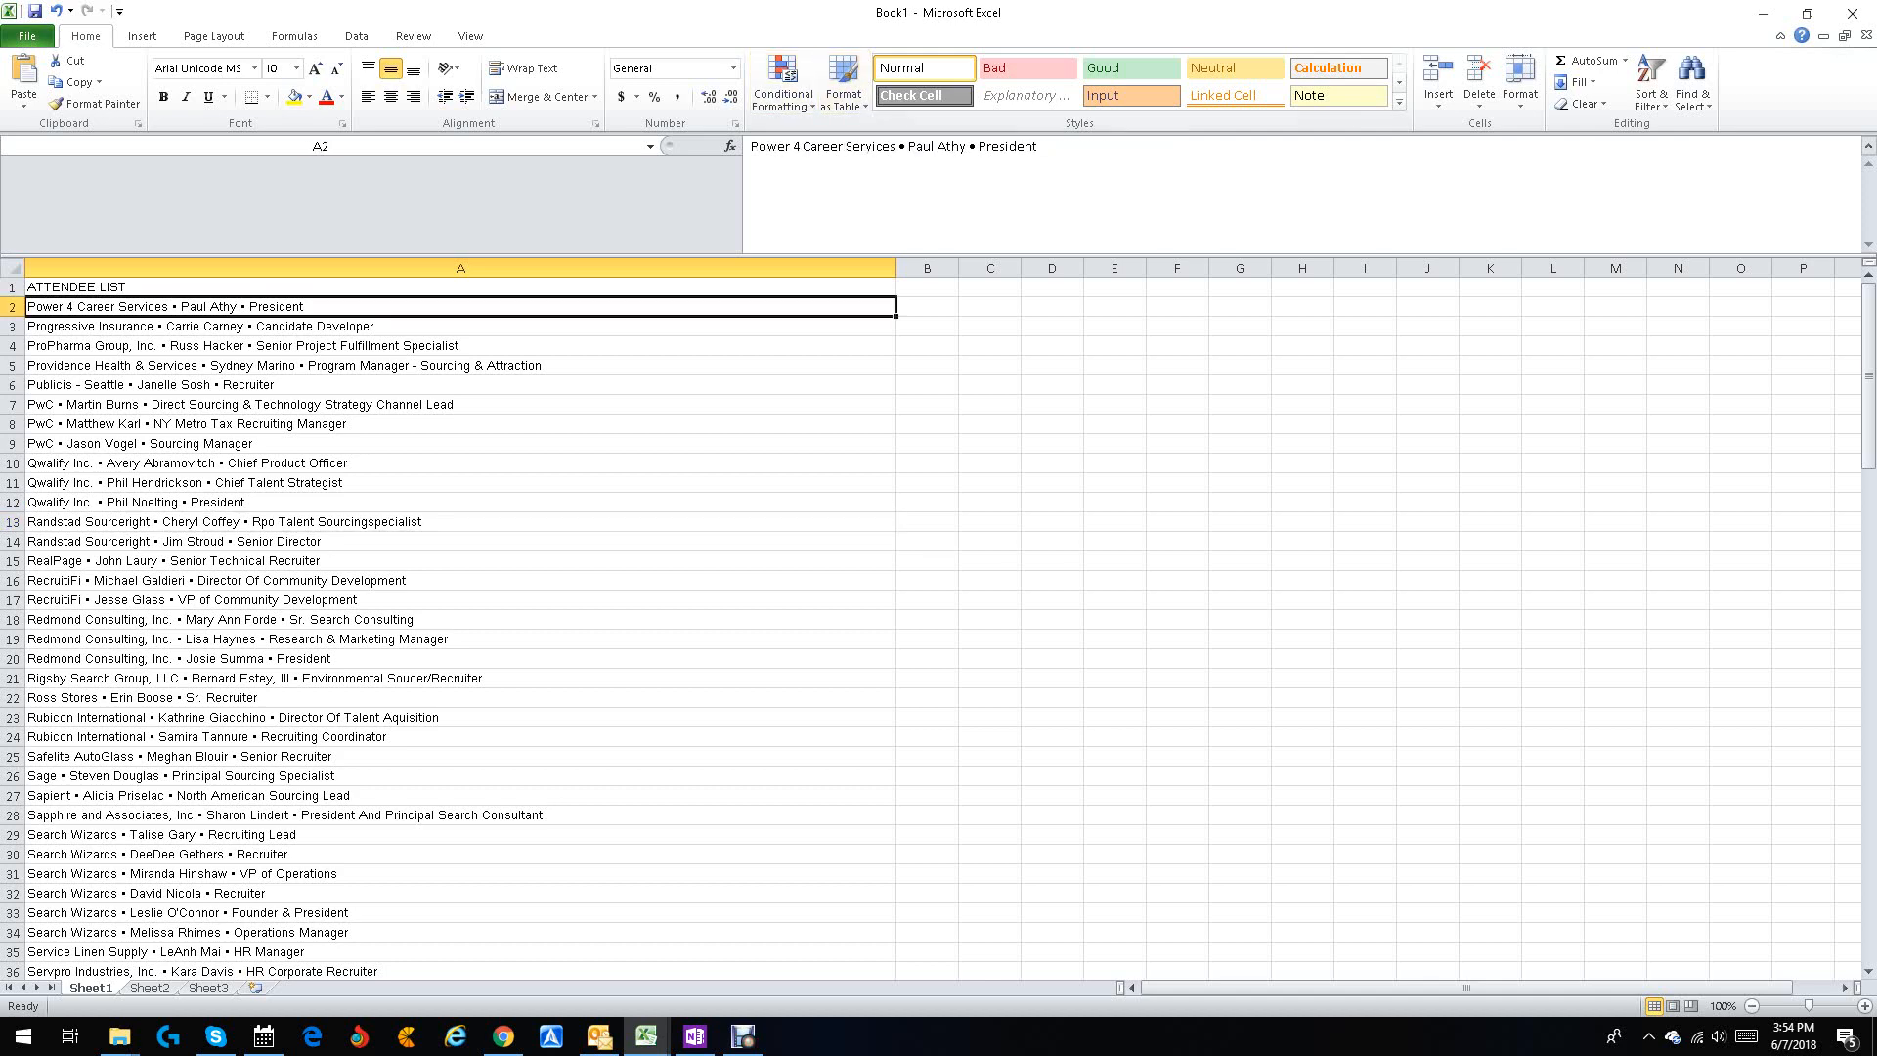
{"action": "left_click", "coordinate": [901, 147]}
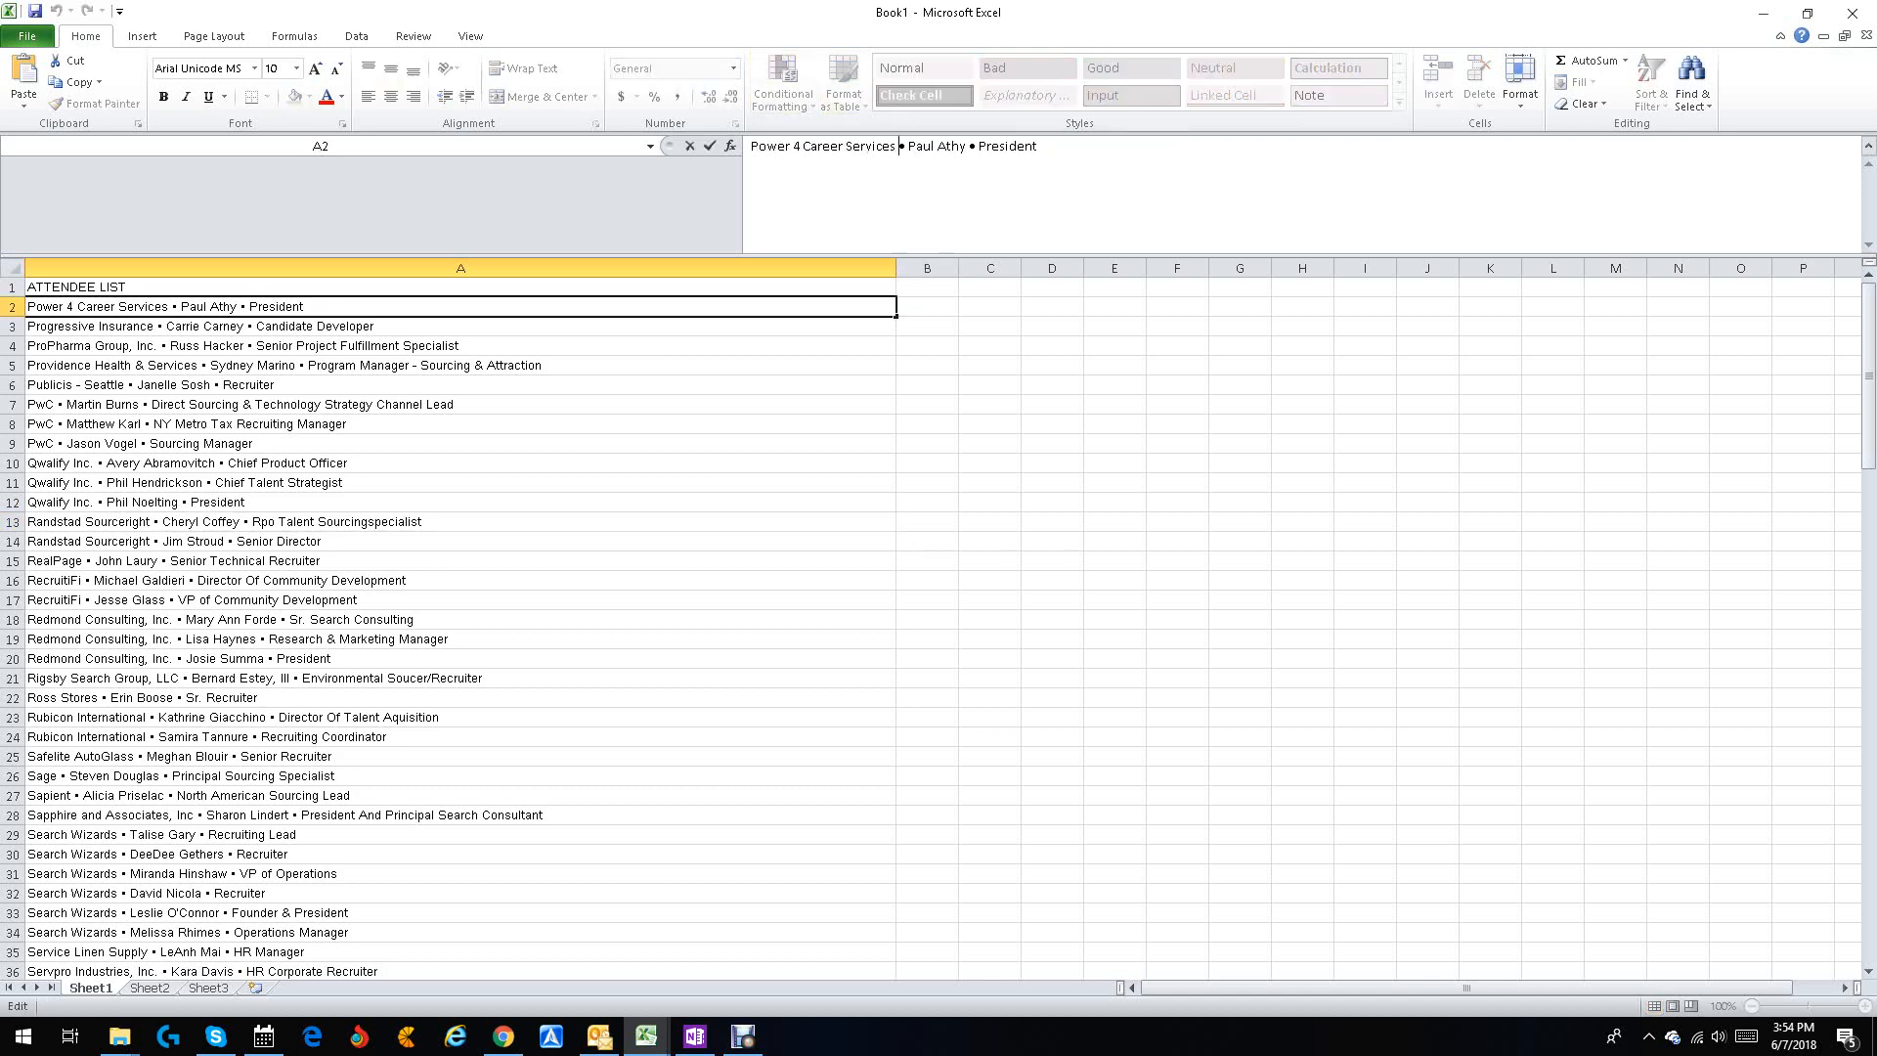
{"action": "left_click_drag", "start_coordinate": [897, 146], "coordinate": [905, 147]}
{"action": "right_click", "coordinate": [902, 147]}
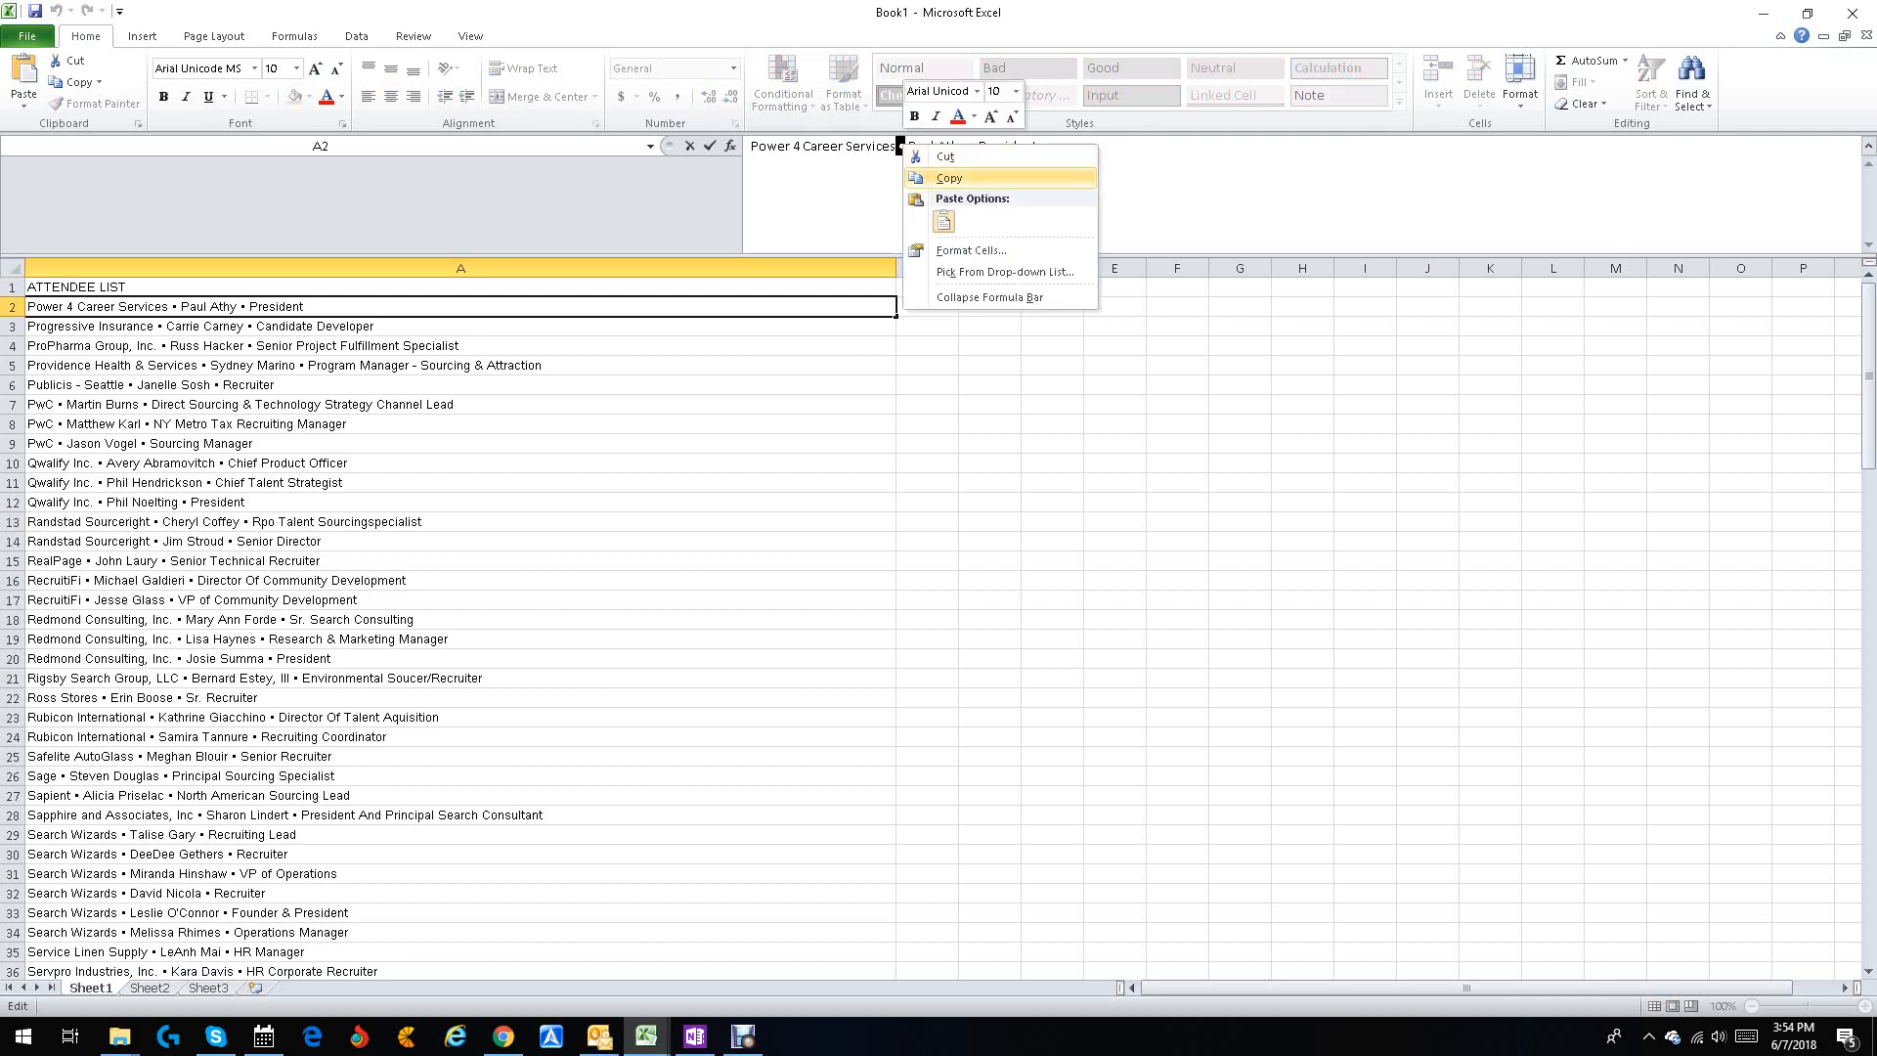
{"action": "left_click", "coordinate": [948, 178]}
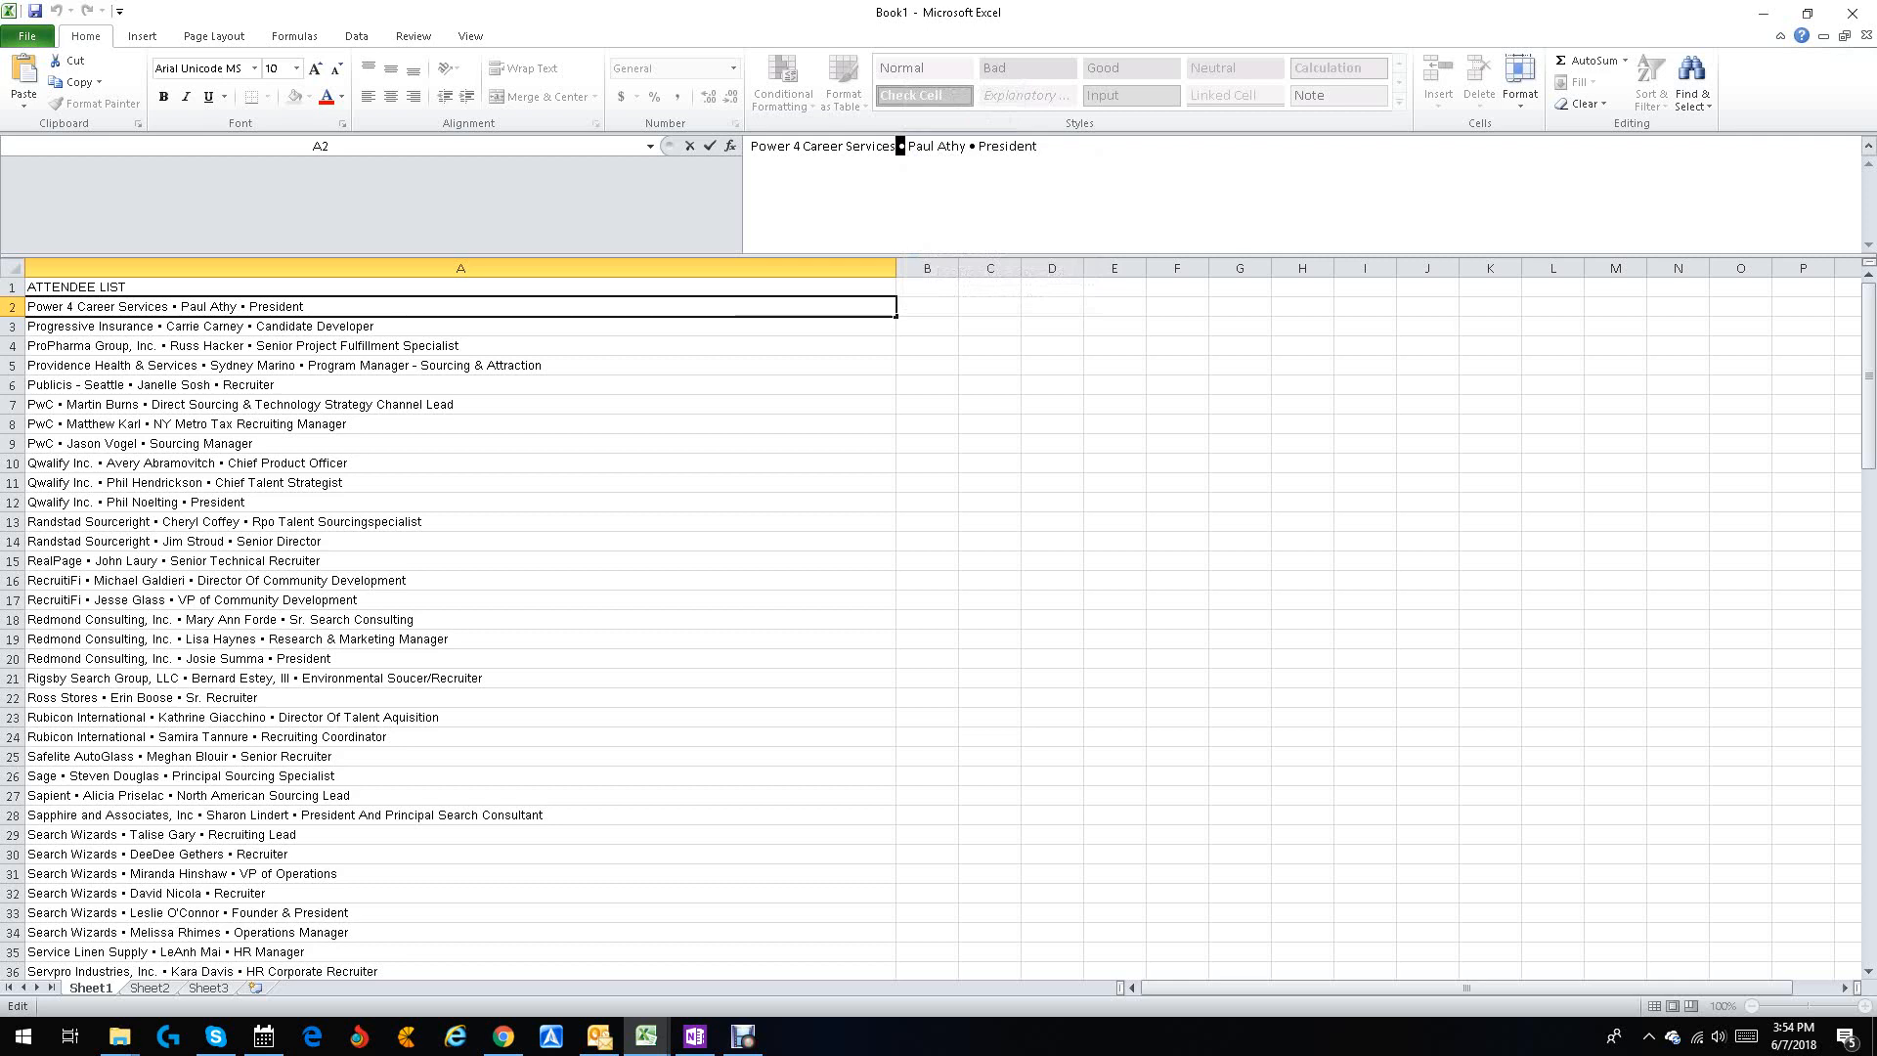
{"action": "key", "text": "Escape"}
Step: Replace all occurrences of the copied bullet separator in the sheet with a comma
{"action": "key", "text": "ctrl+f"}
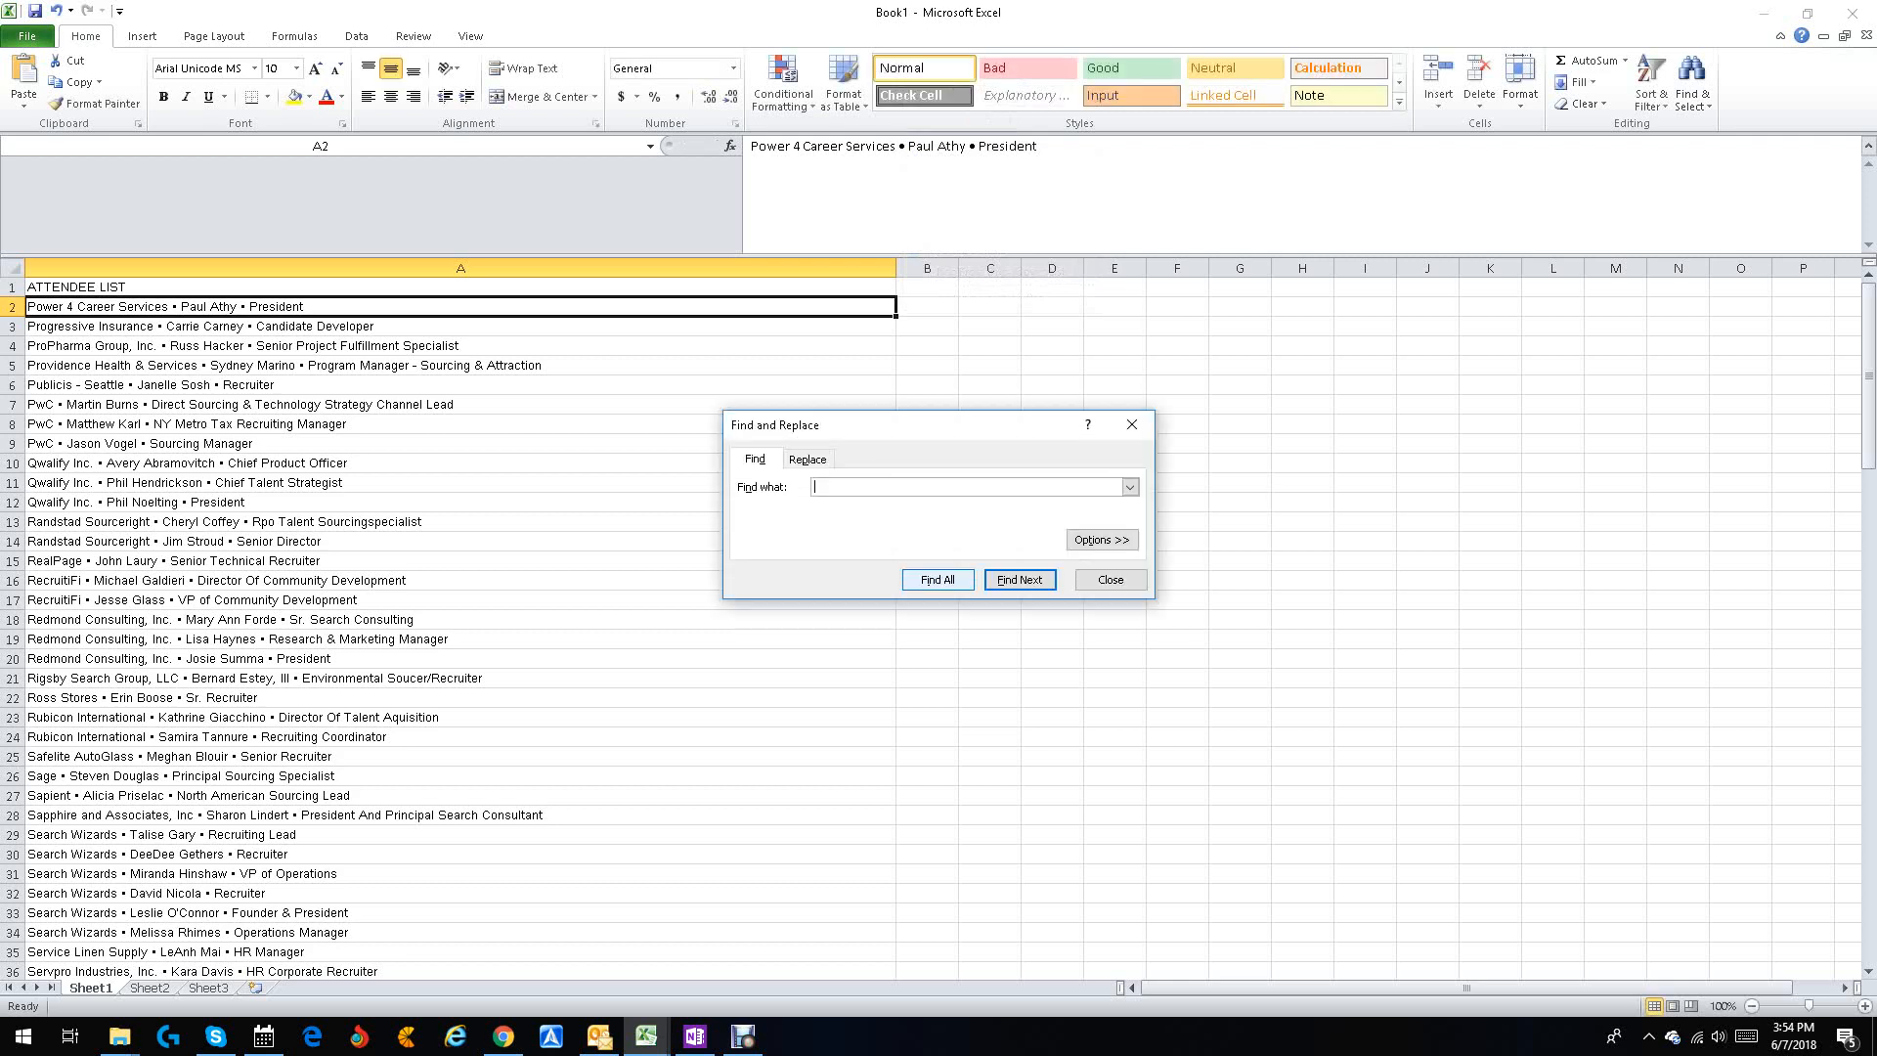
{"action": "left_click", "coordinate": [809, 460]}
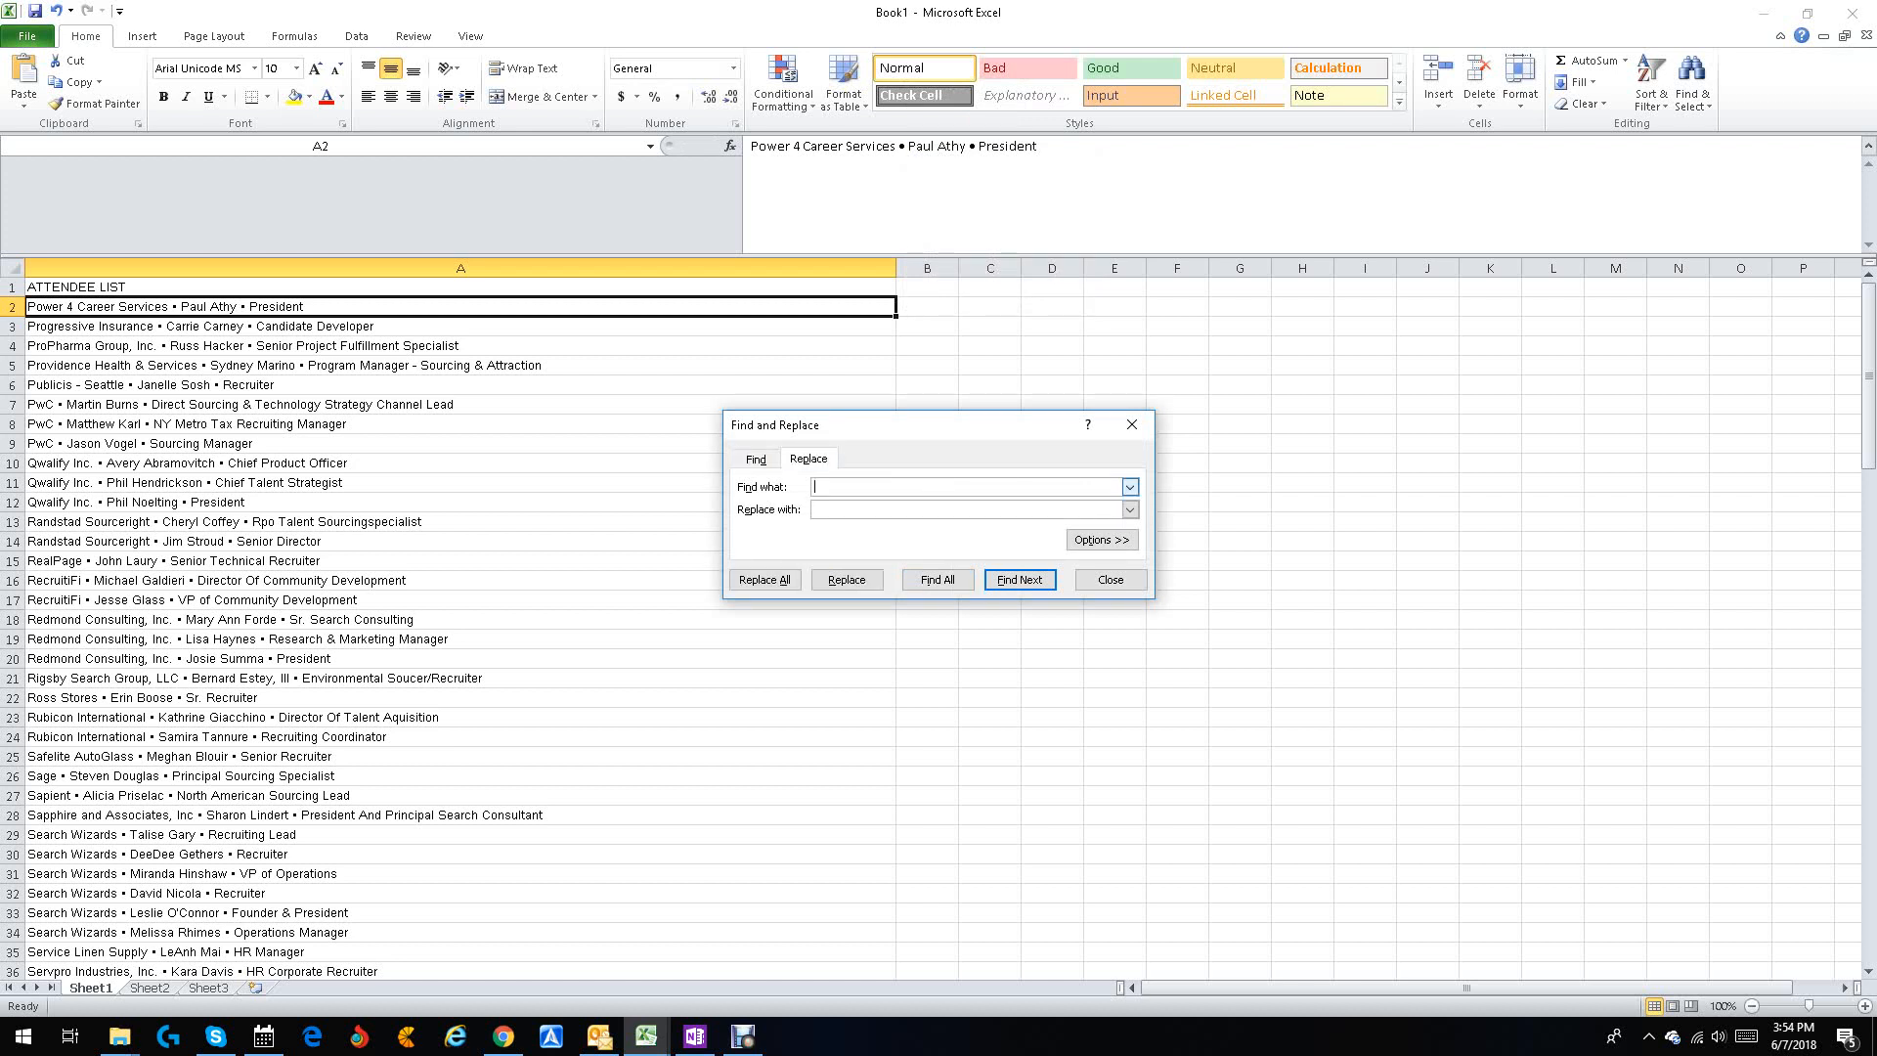
{"action": "key", "text": "ctrl+v"}
{"action": "left_click", "coordinate": [765, 580]}
{"action": "key", "text": "Return"}
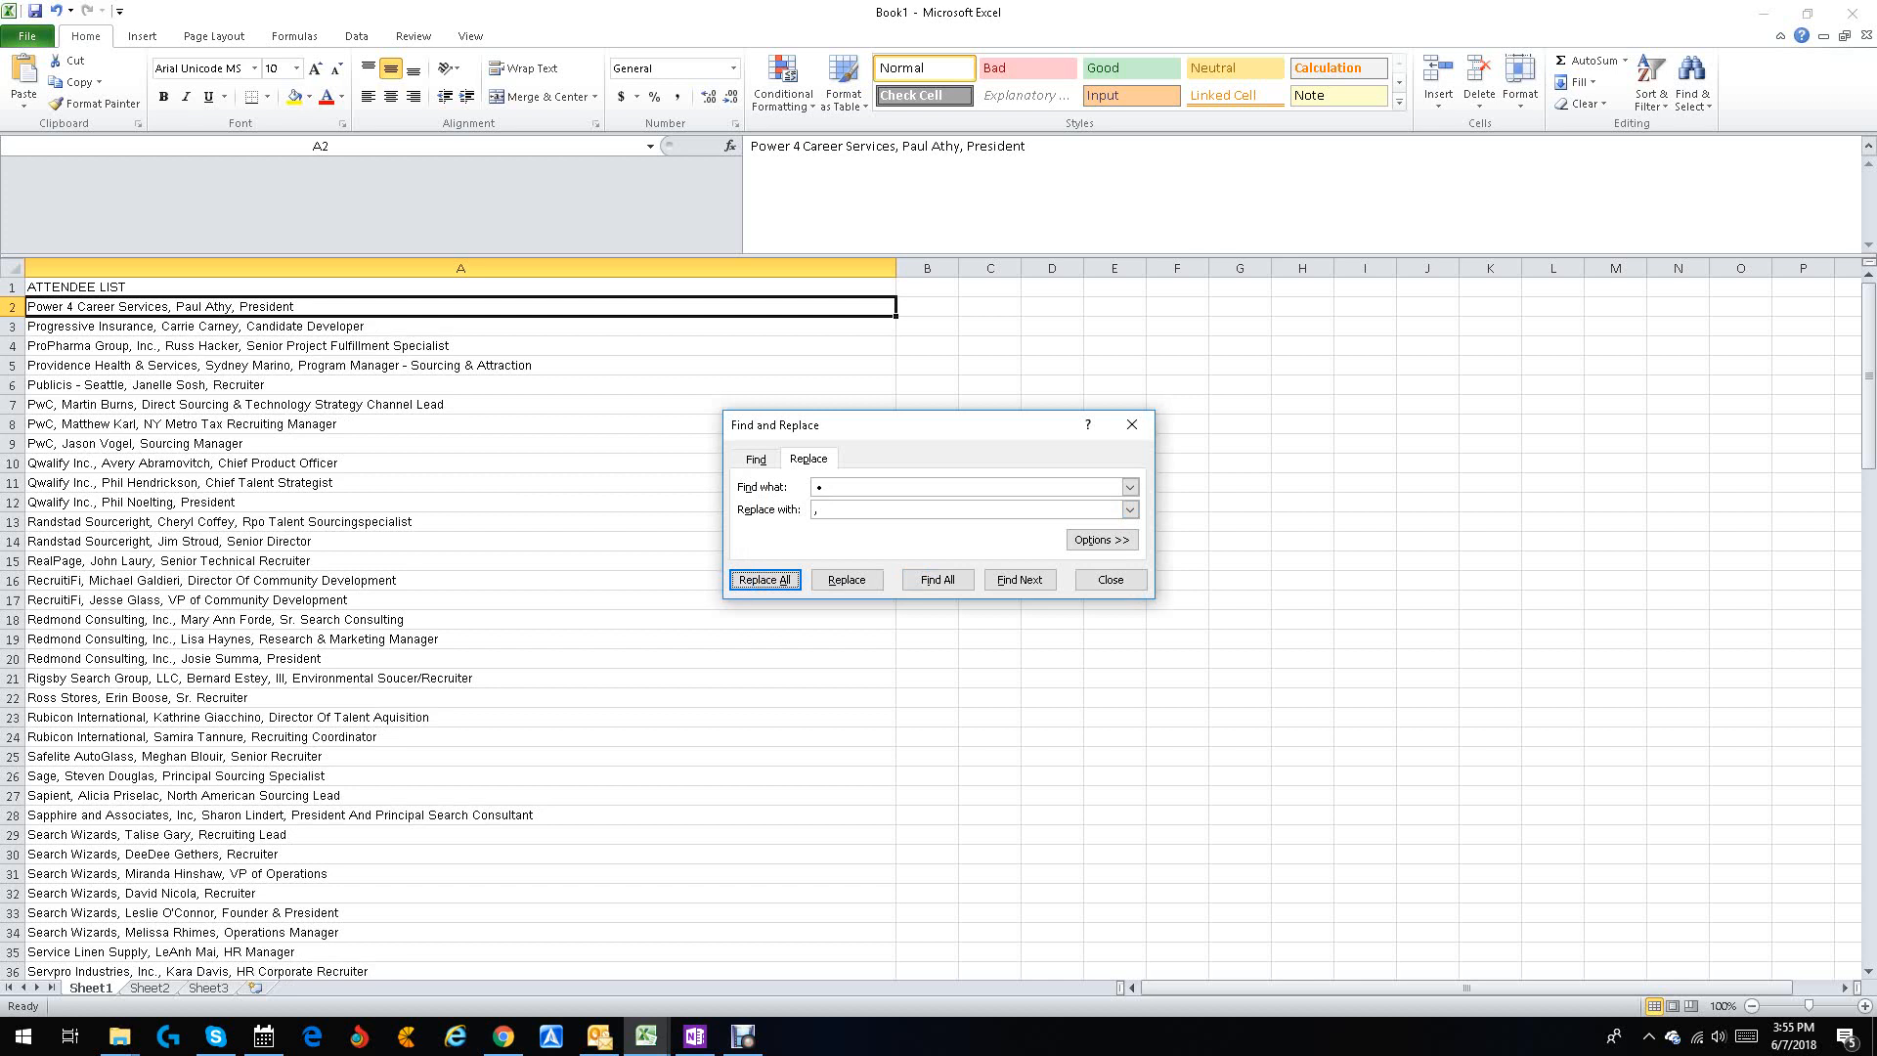
Step: Remove every "inc." from the attendee list by replacing all occurrences with nothing
{"action": "left_click_drag", "start_coordinate": [831, 487], "coordinate": [803, 487]}
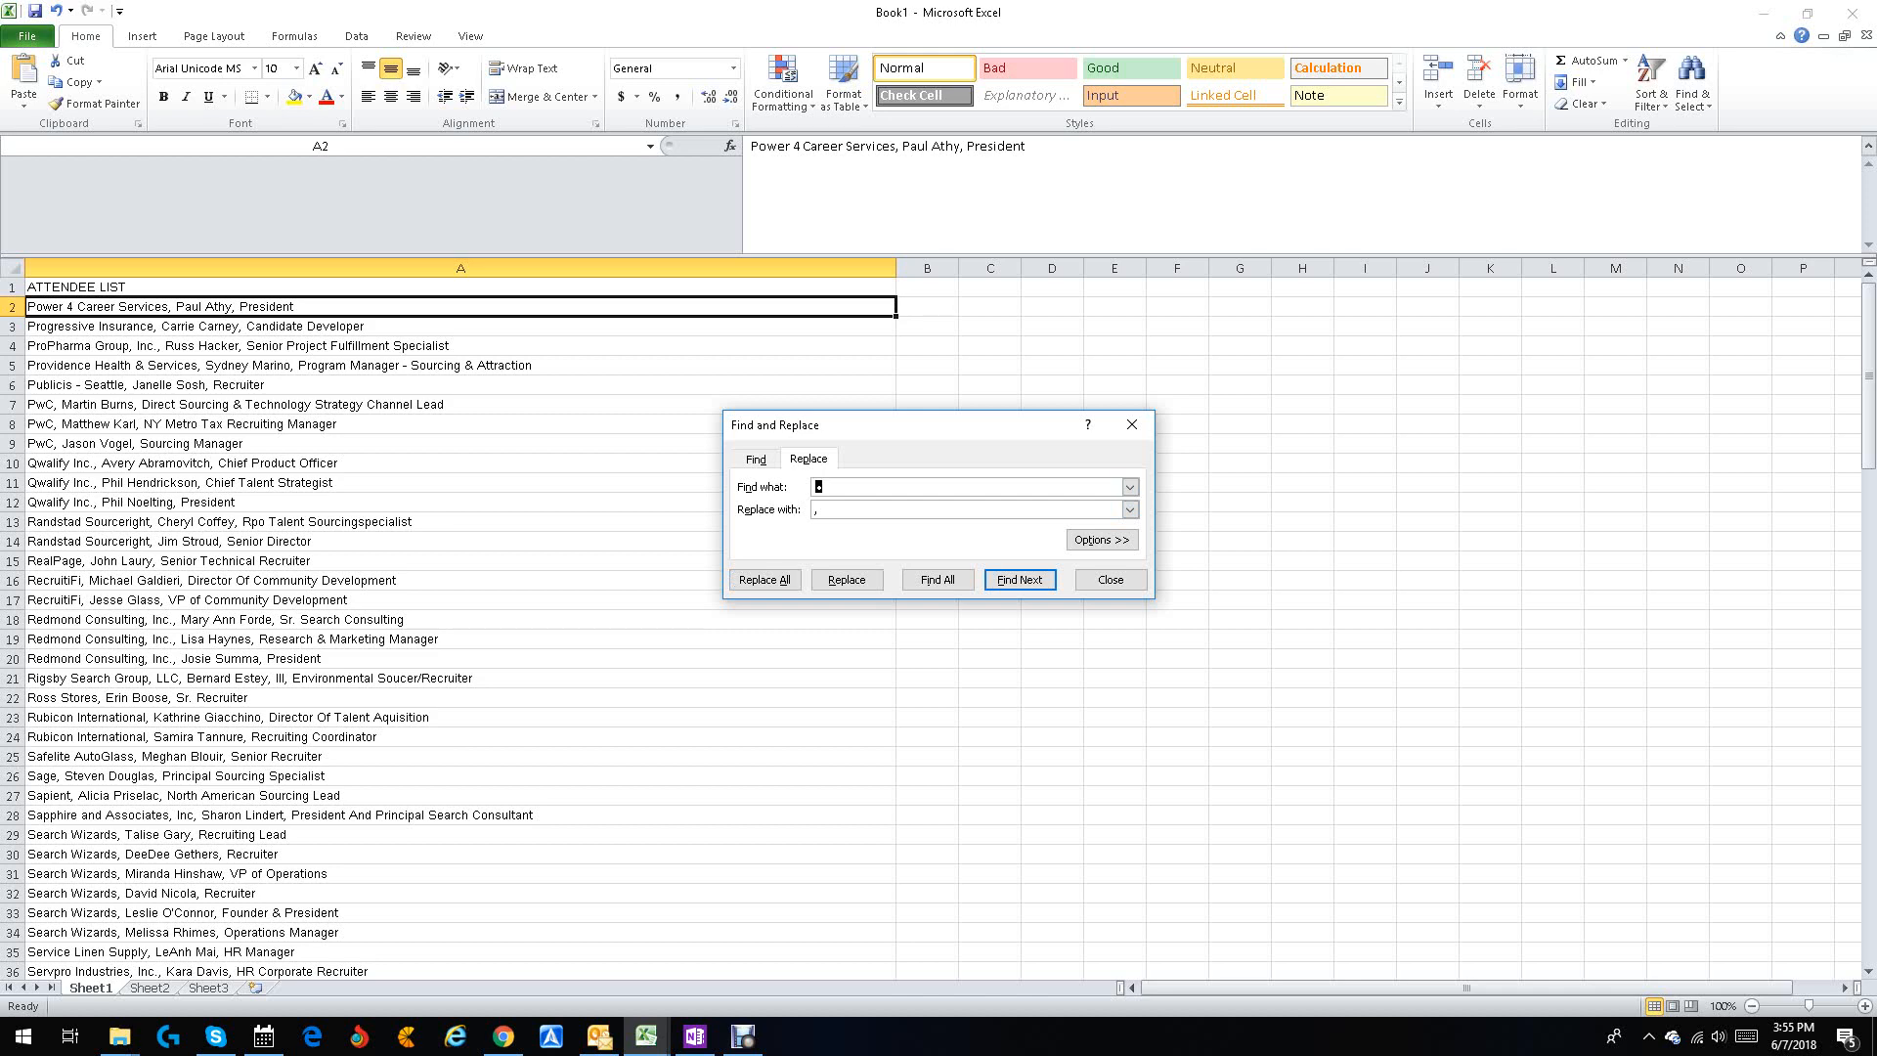
{"action": "type", "text": "inc."}
{"action": "key", "text": "Tab"}
{"action": "key", "text": "BackSpace"}
{"action": "key", "text": "Tab"}
{"action": "key", "text": "Tab"}
{"action": "left_click", "coordinate": [765, 579]}
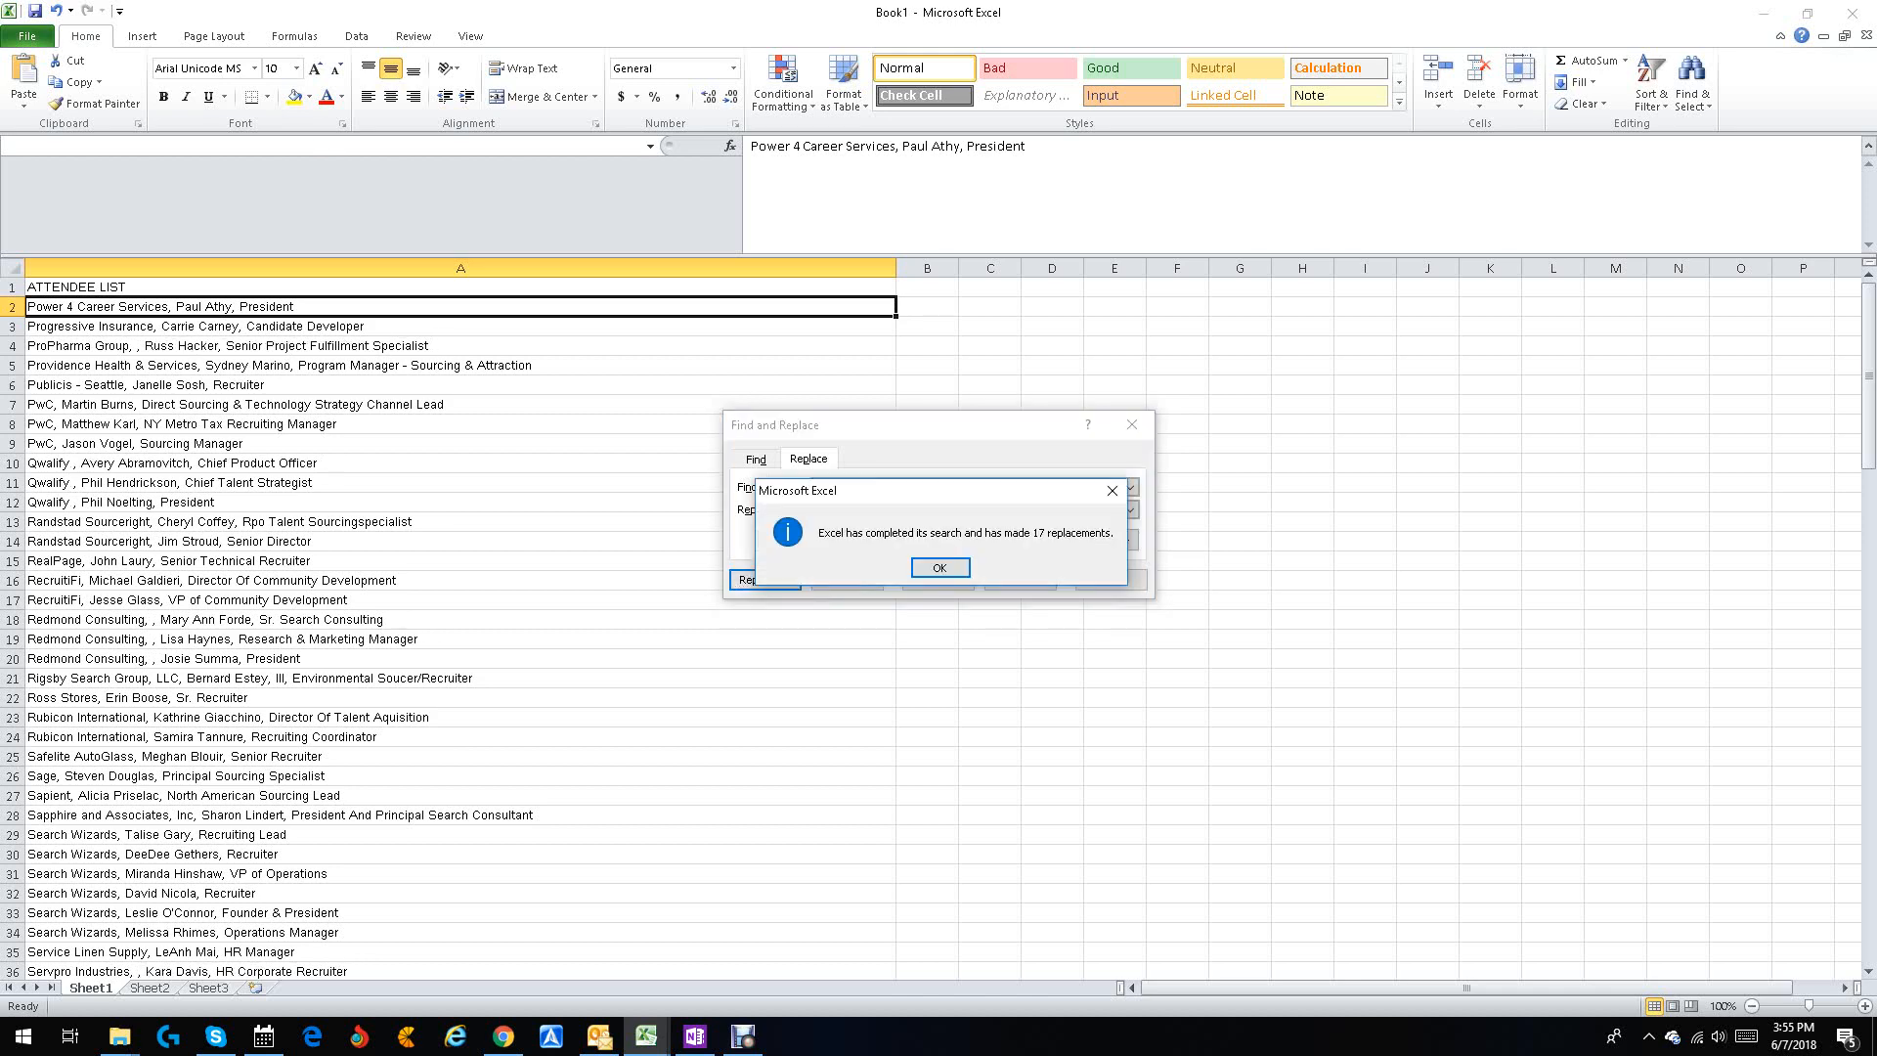
{"action": "left_click", "coordinate": [941, 567]}
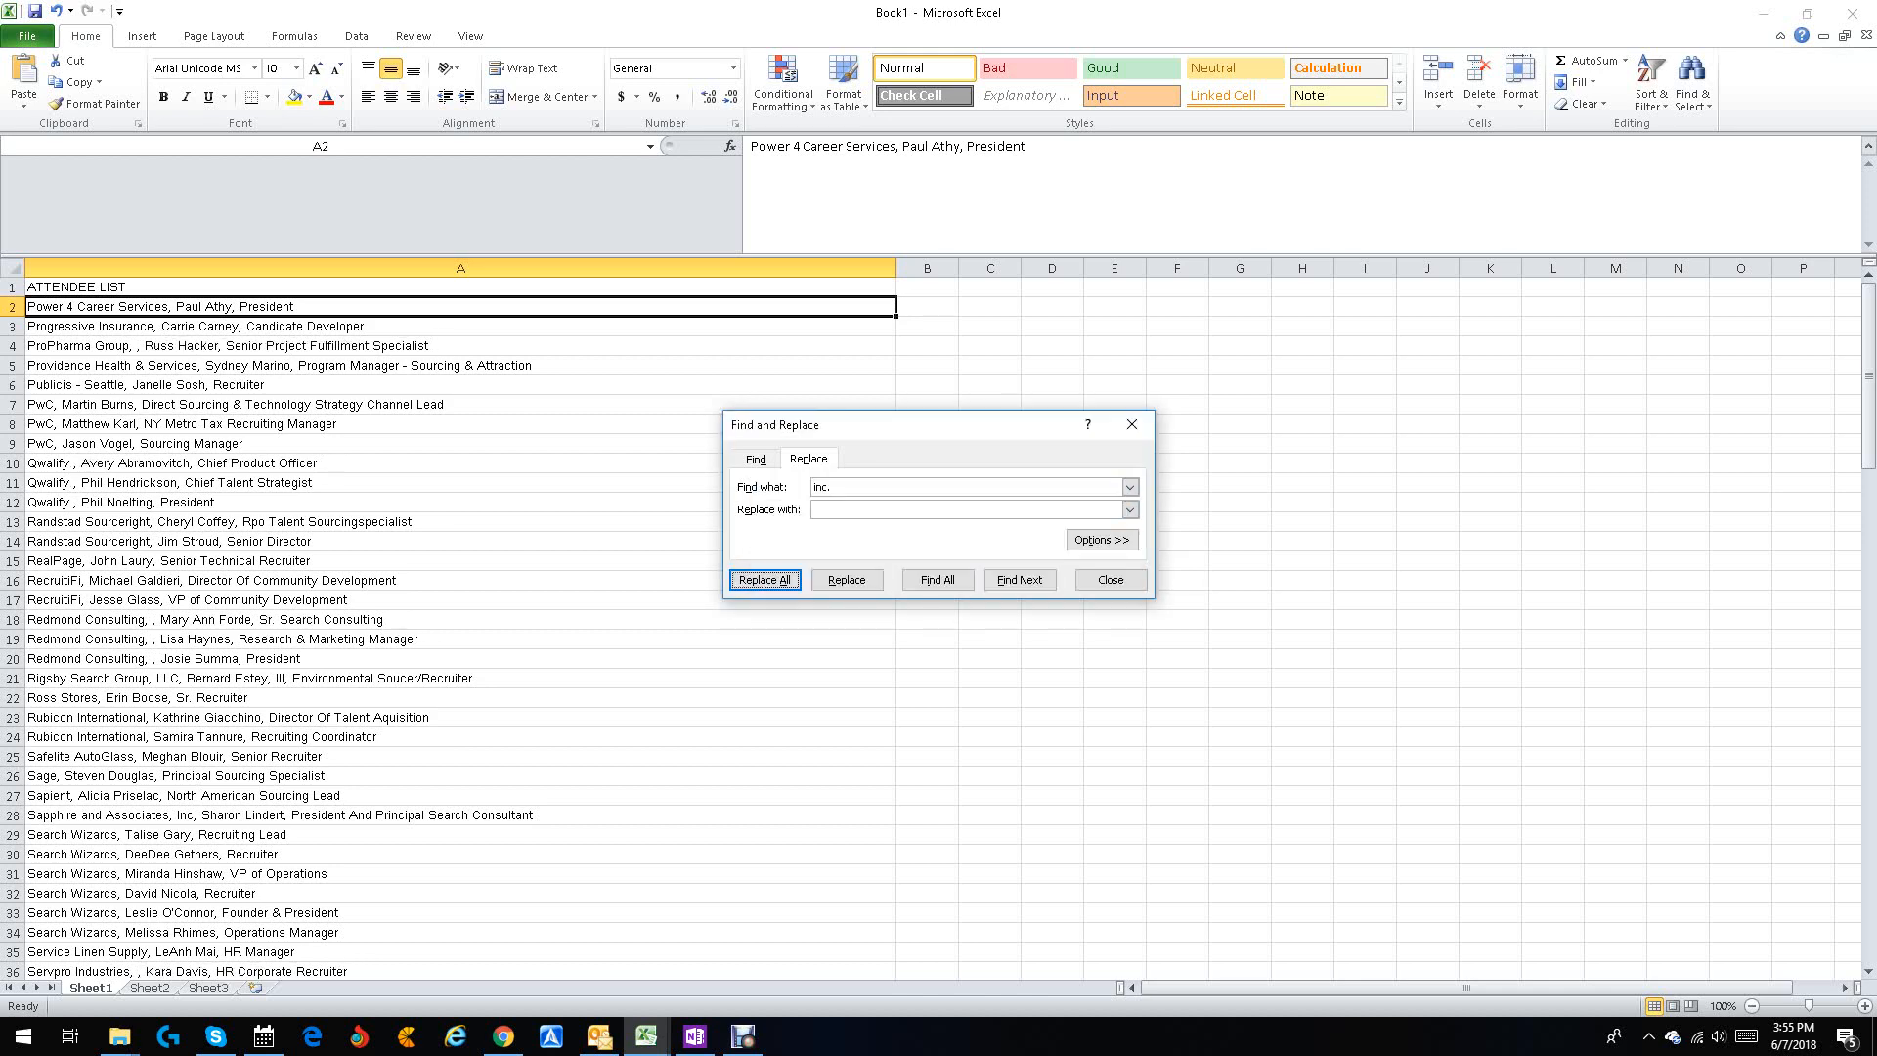
Step: Remove every "llc," from the attendee list by replacing all occurrences with nothing
{"action": "left_click", "coordinate": [834, 487]}
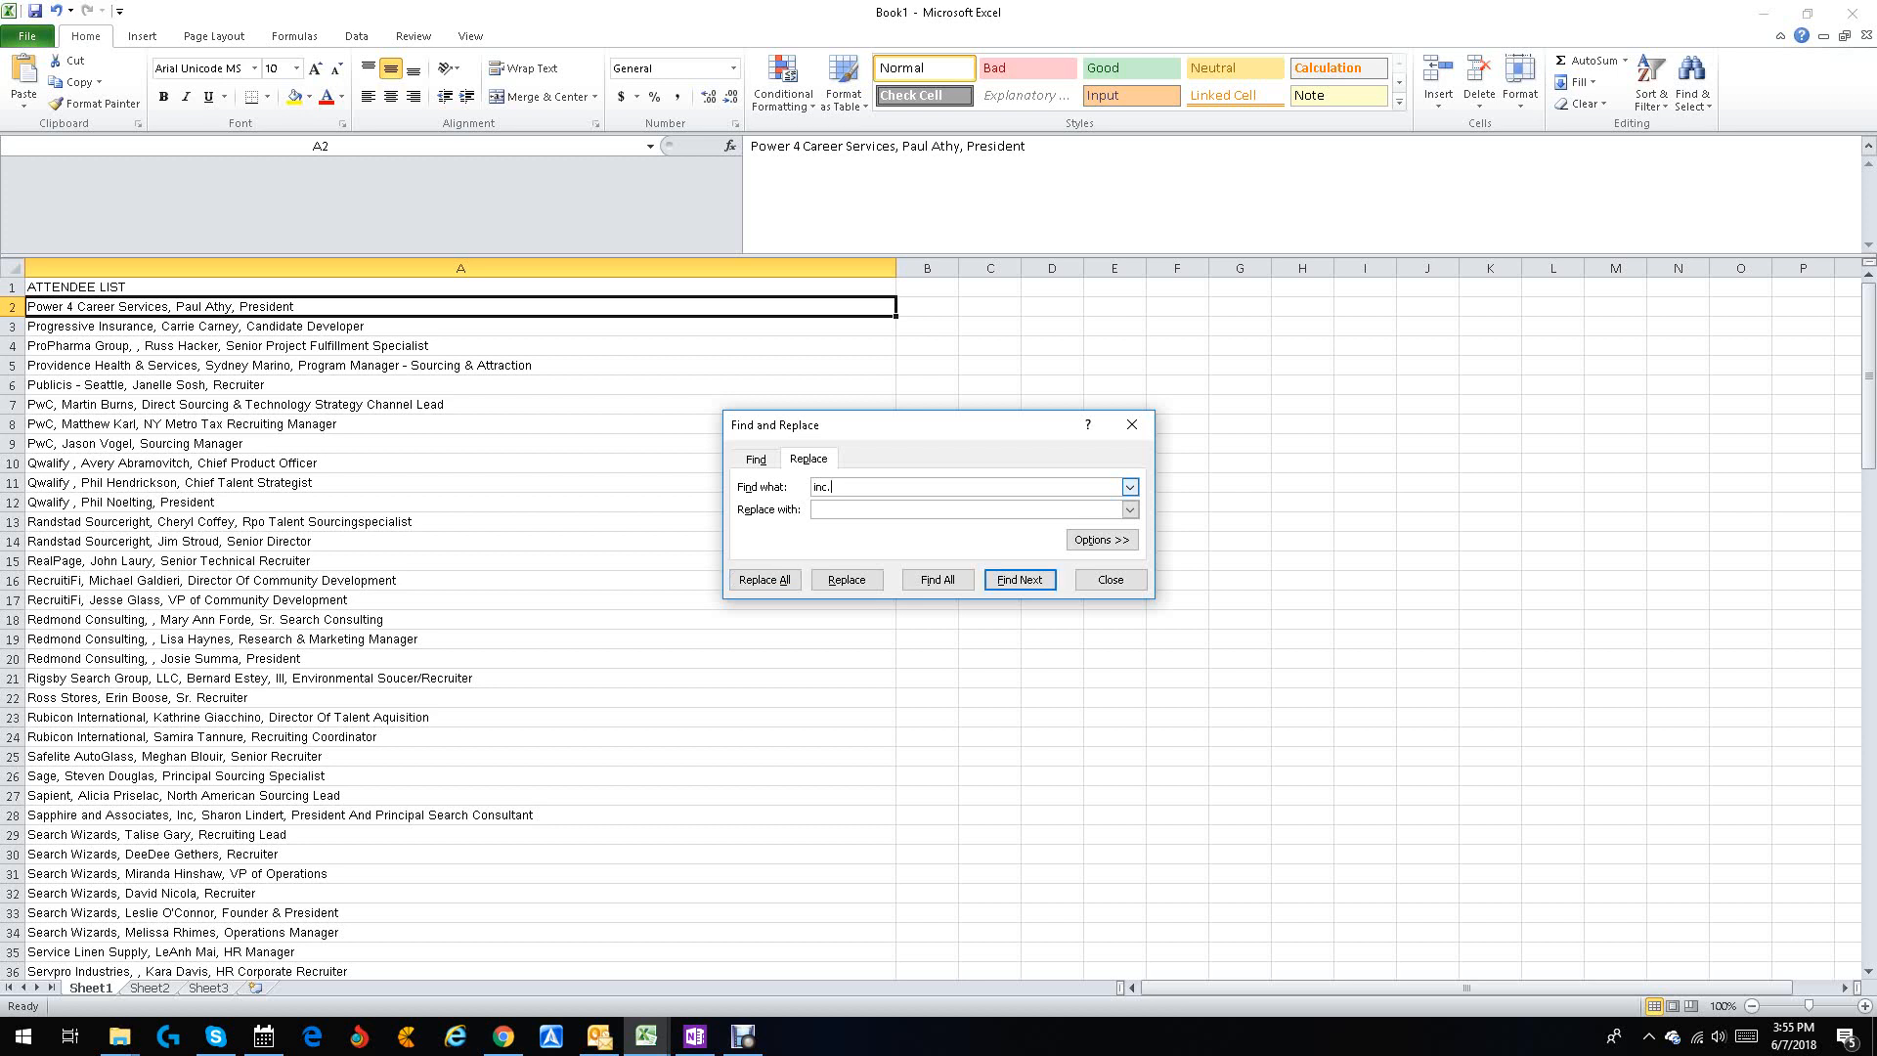
{"action": "left_click_drag", "start_coordinate": [832, 487], "coordinate": [814, 487]}
{"action": "key", "text": "BackSpace"}
{"action": "type", "text": "llc,"}
{"action": "left_click", "coordinate": [764, 580]}
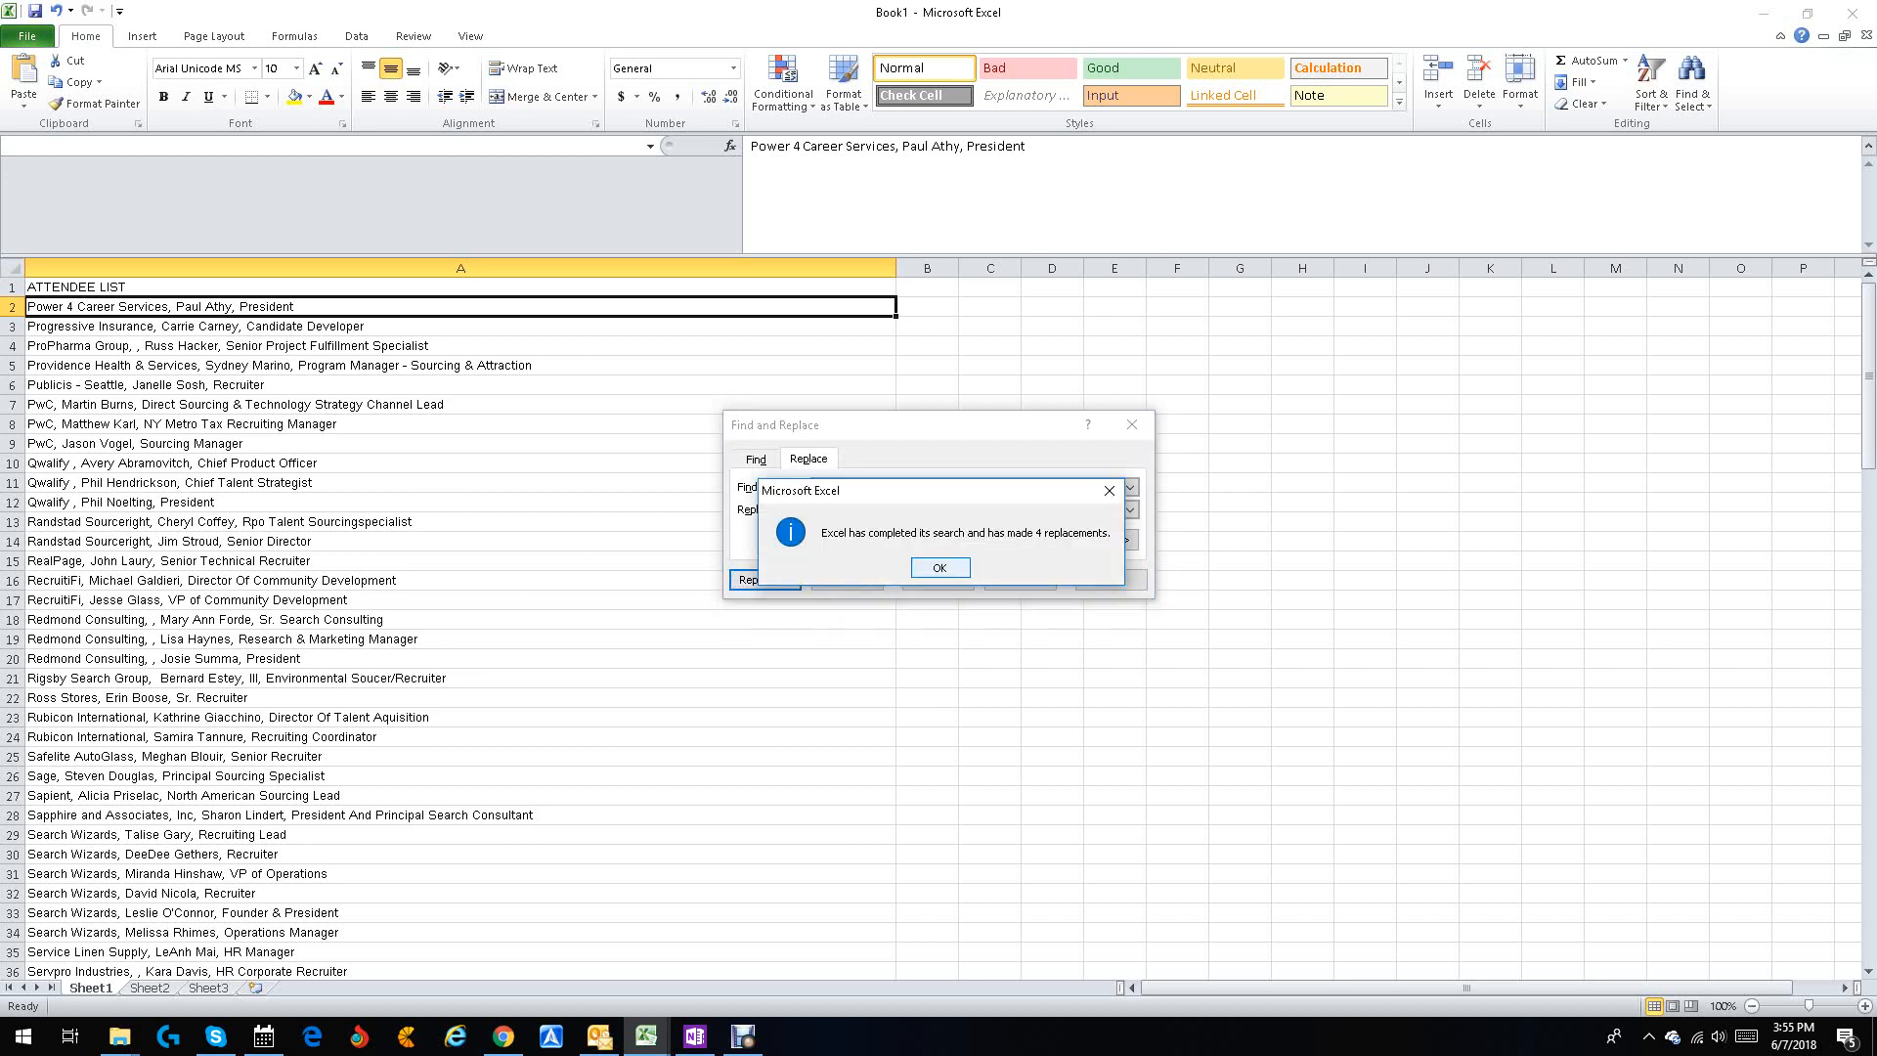
Step: Split the attendee list in column A into separate columns with Text to Columns, using only the comma as delimiter
{"action": "key", "text": "Return"}
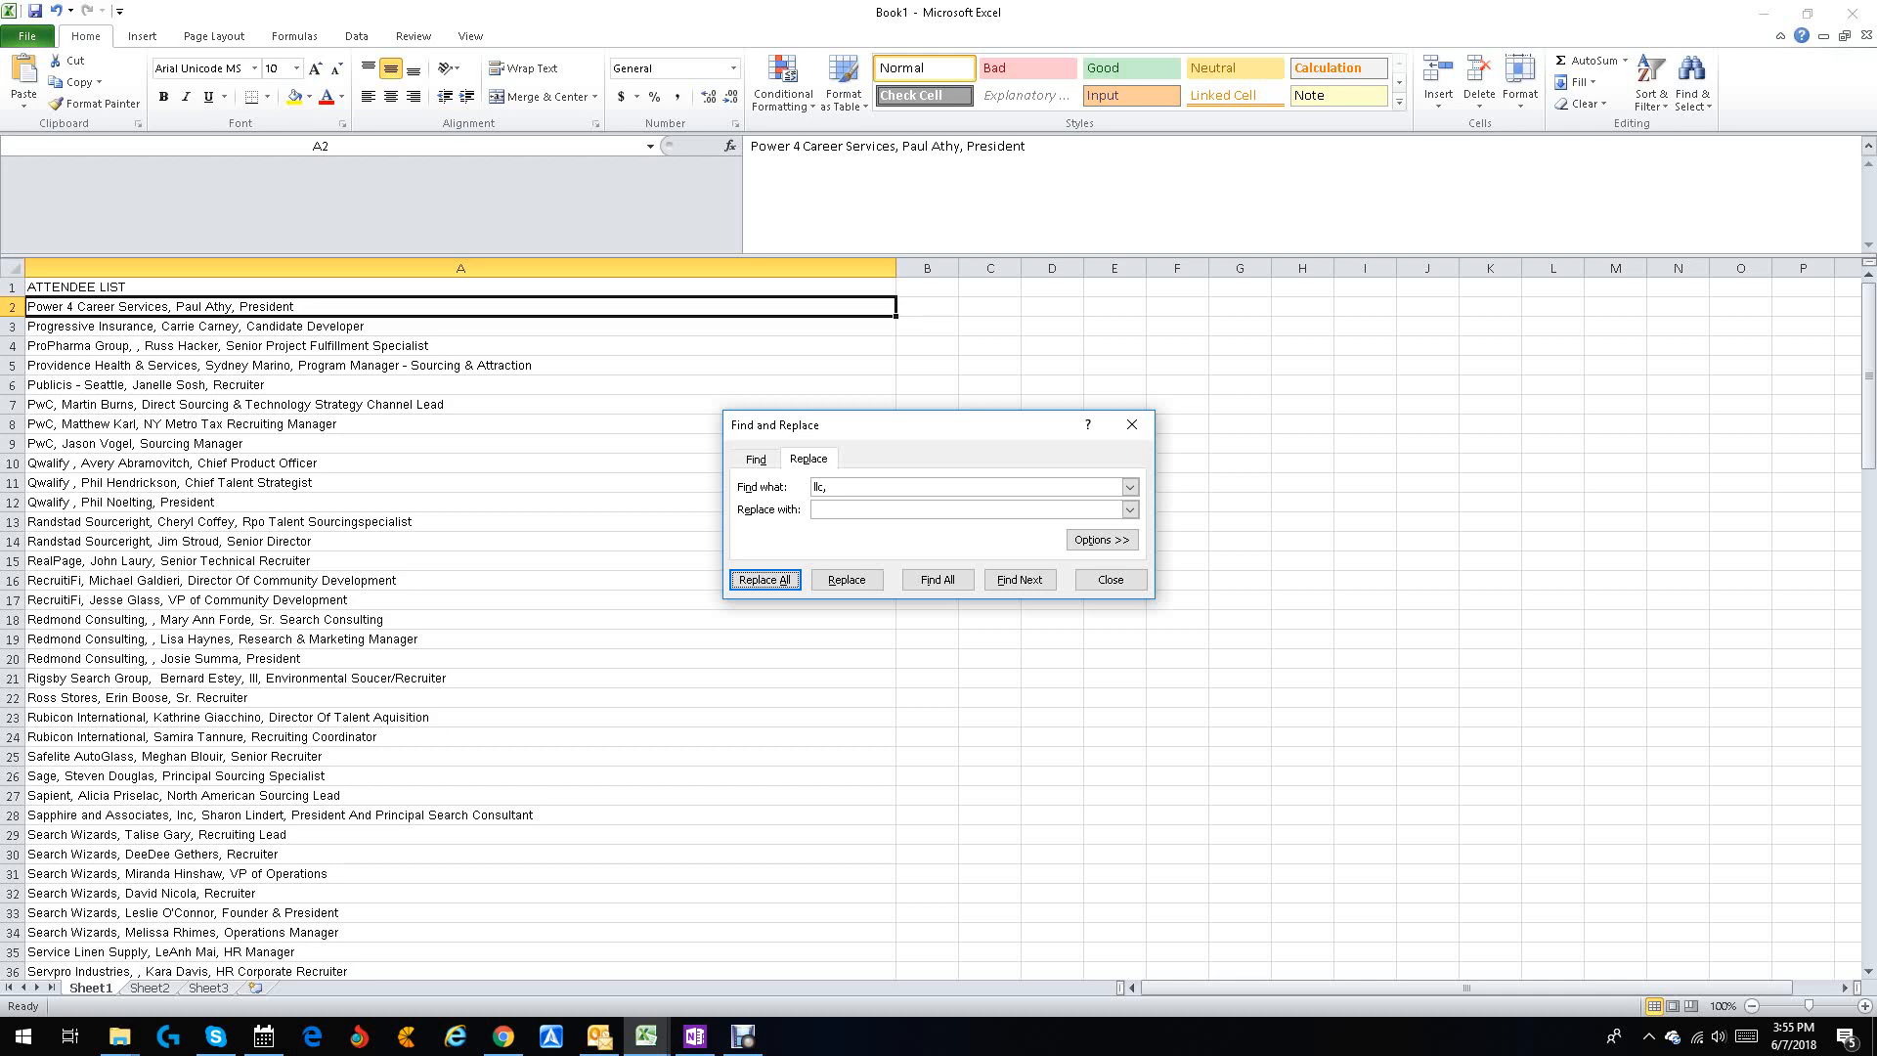
{"action": "left_click", "coordinate": [1111, 580]}
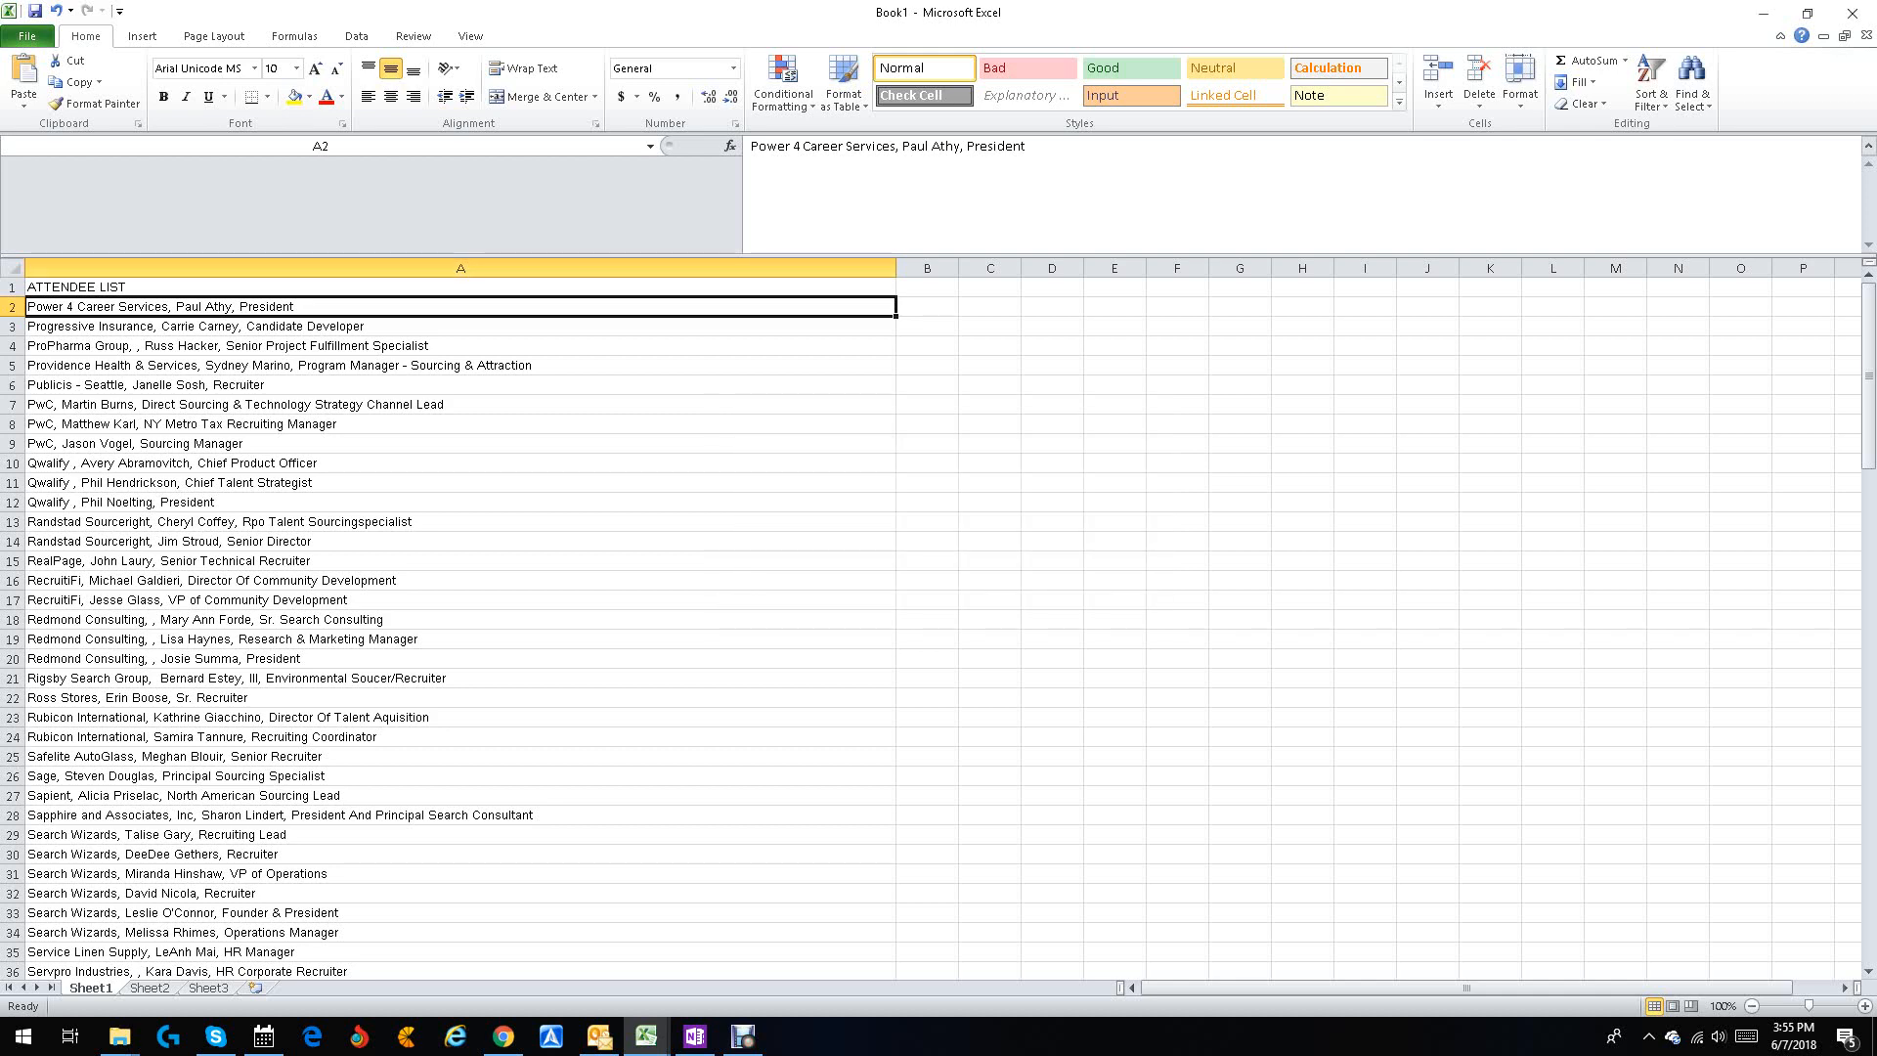
{"action": "key", "text": "ctrl+Home"}
{"action": "key", "text": "ctrl+shift+Down"}
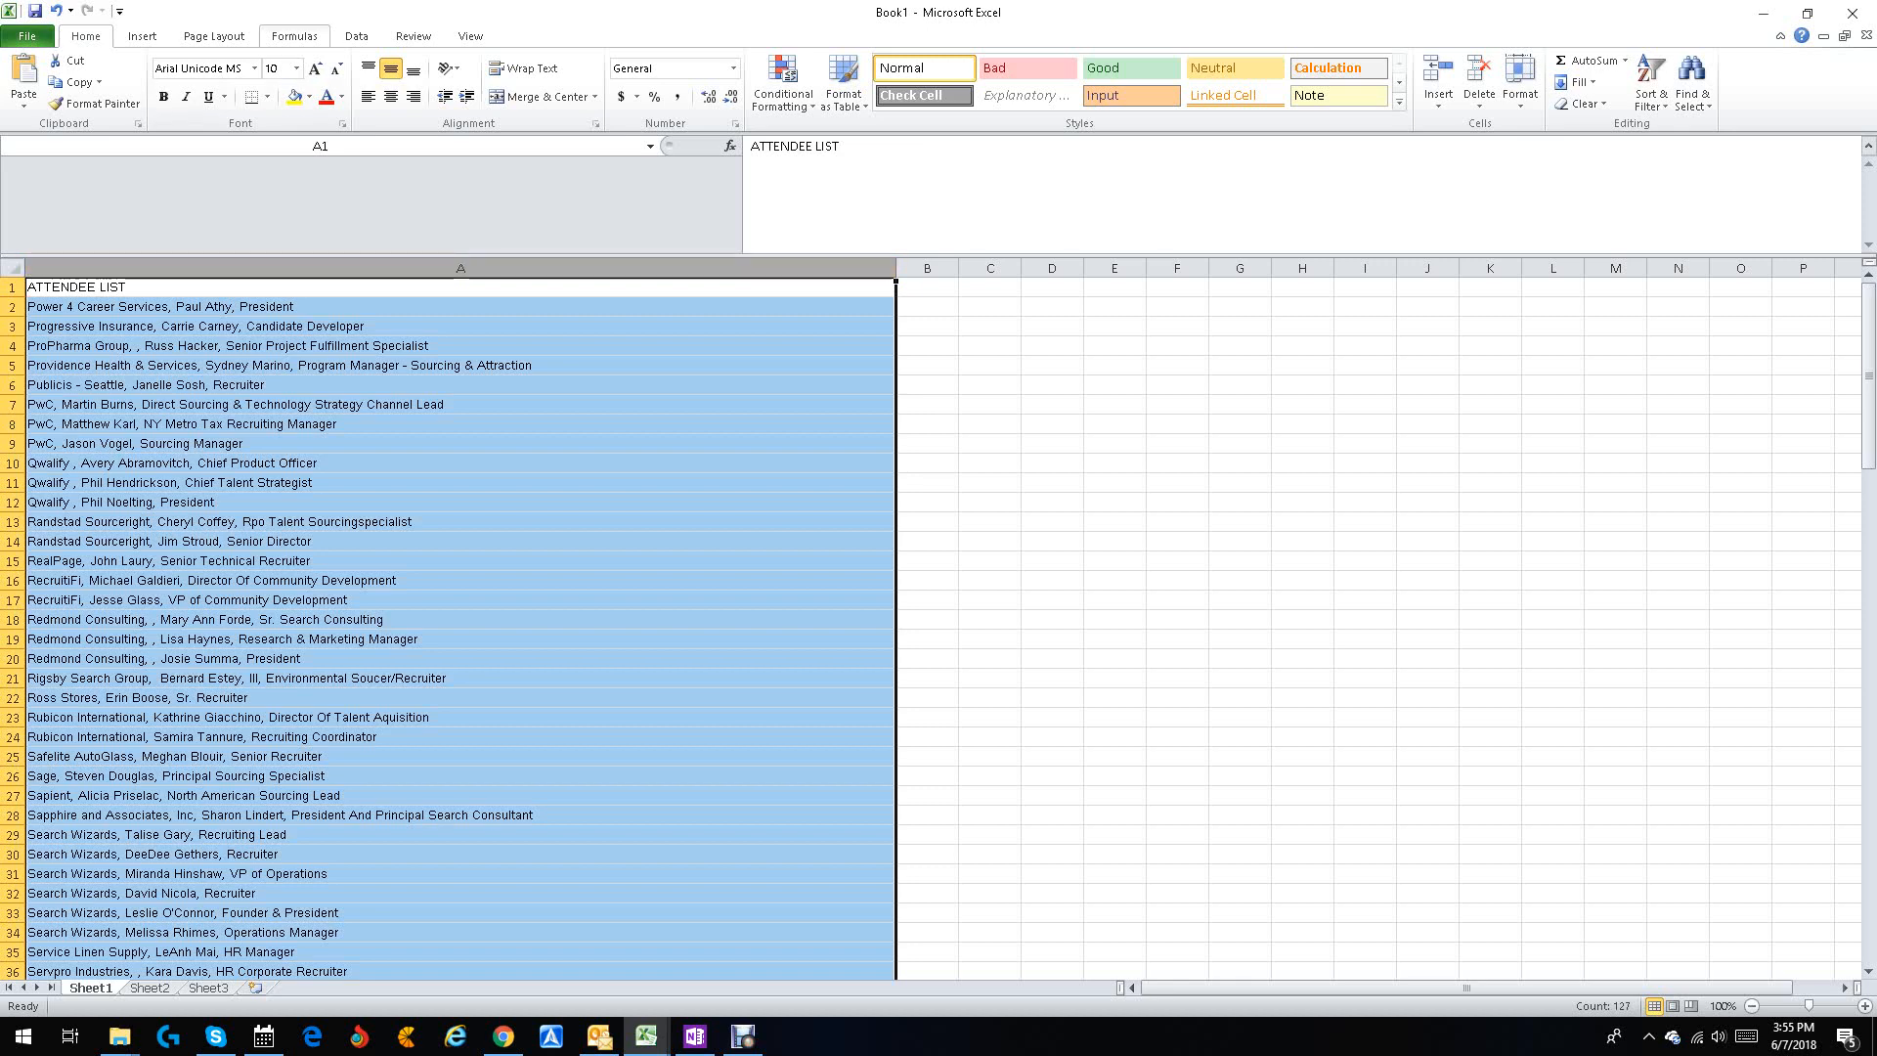
{"action": "left_click", "coordinate": [356, 36]}
{"action": "left_click", "coordinate": [636, 83]}
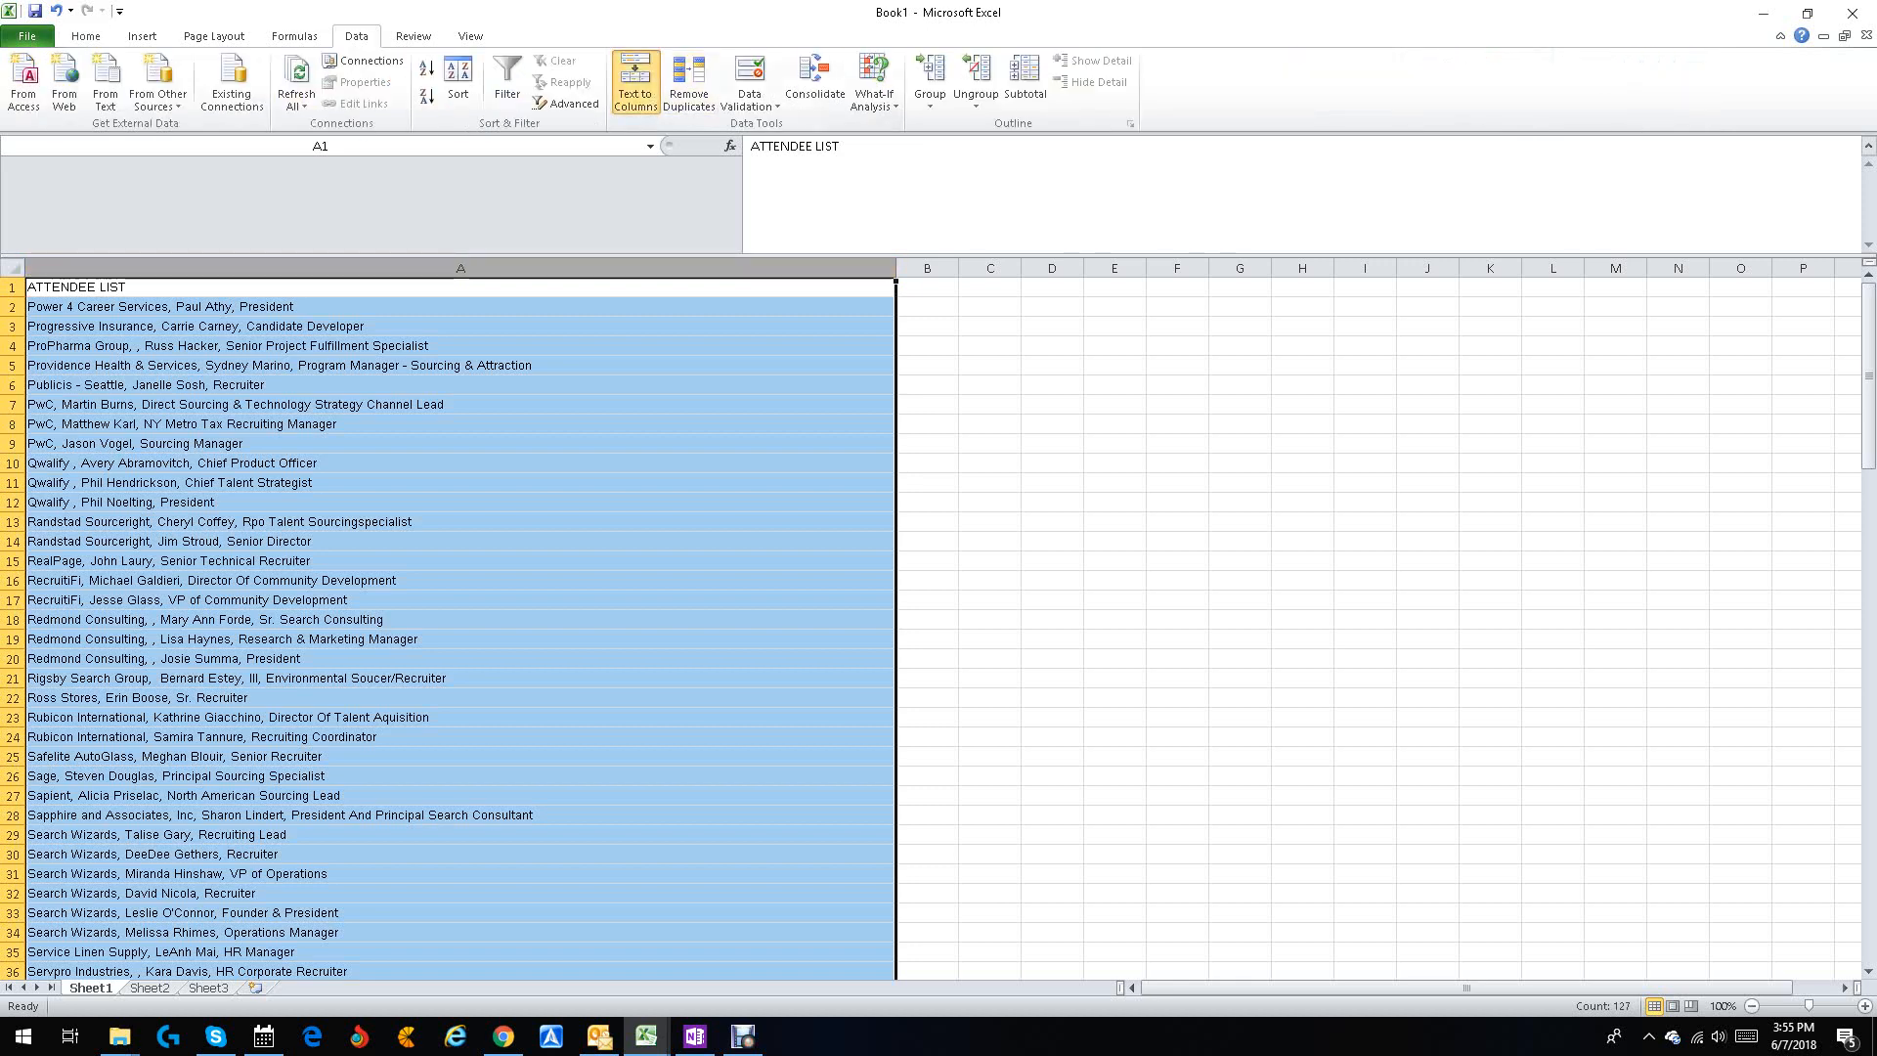
{"action": "key", "text": "Return"}
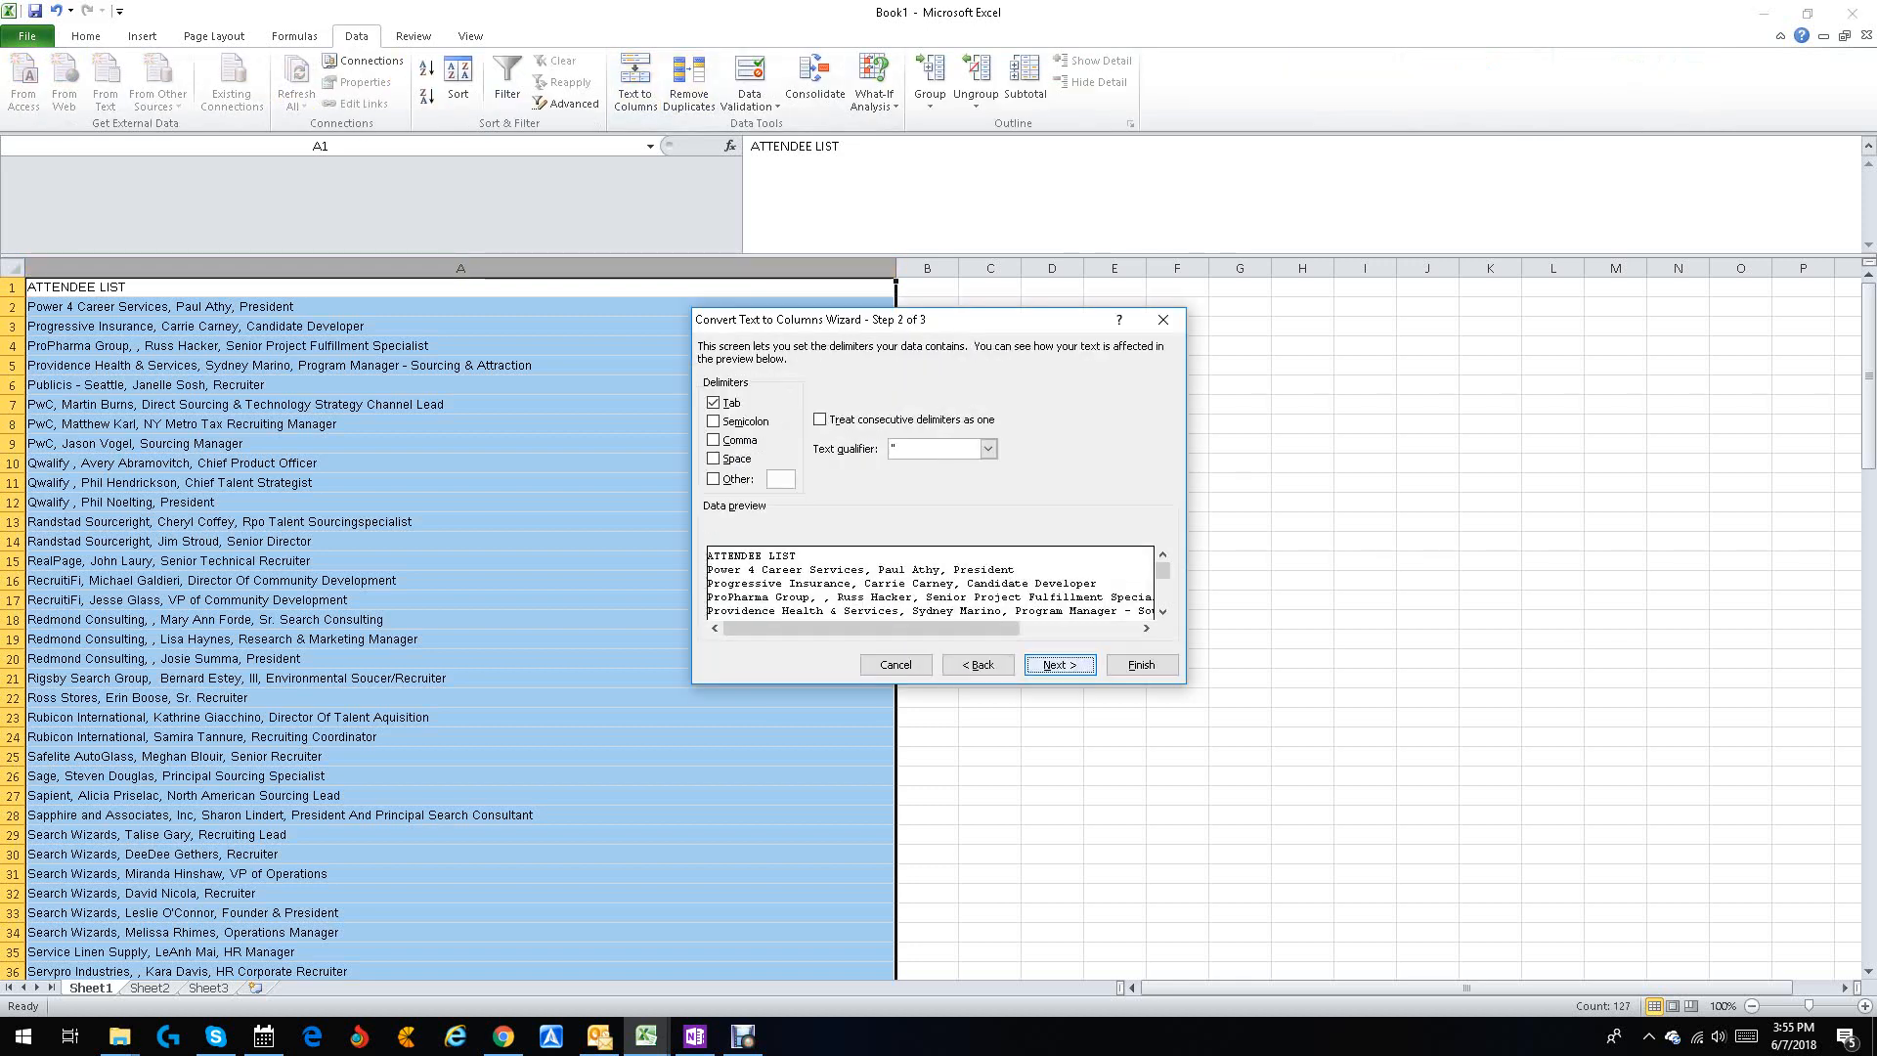
{"action": "key", "text": "alt+c"}
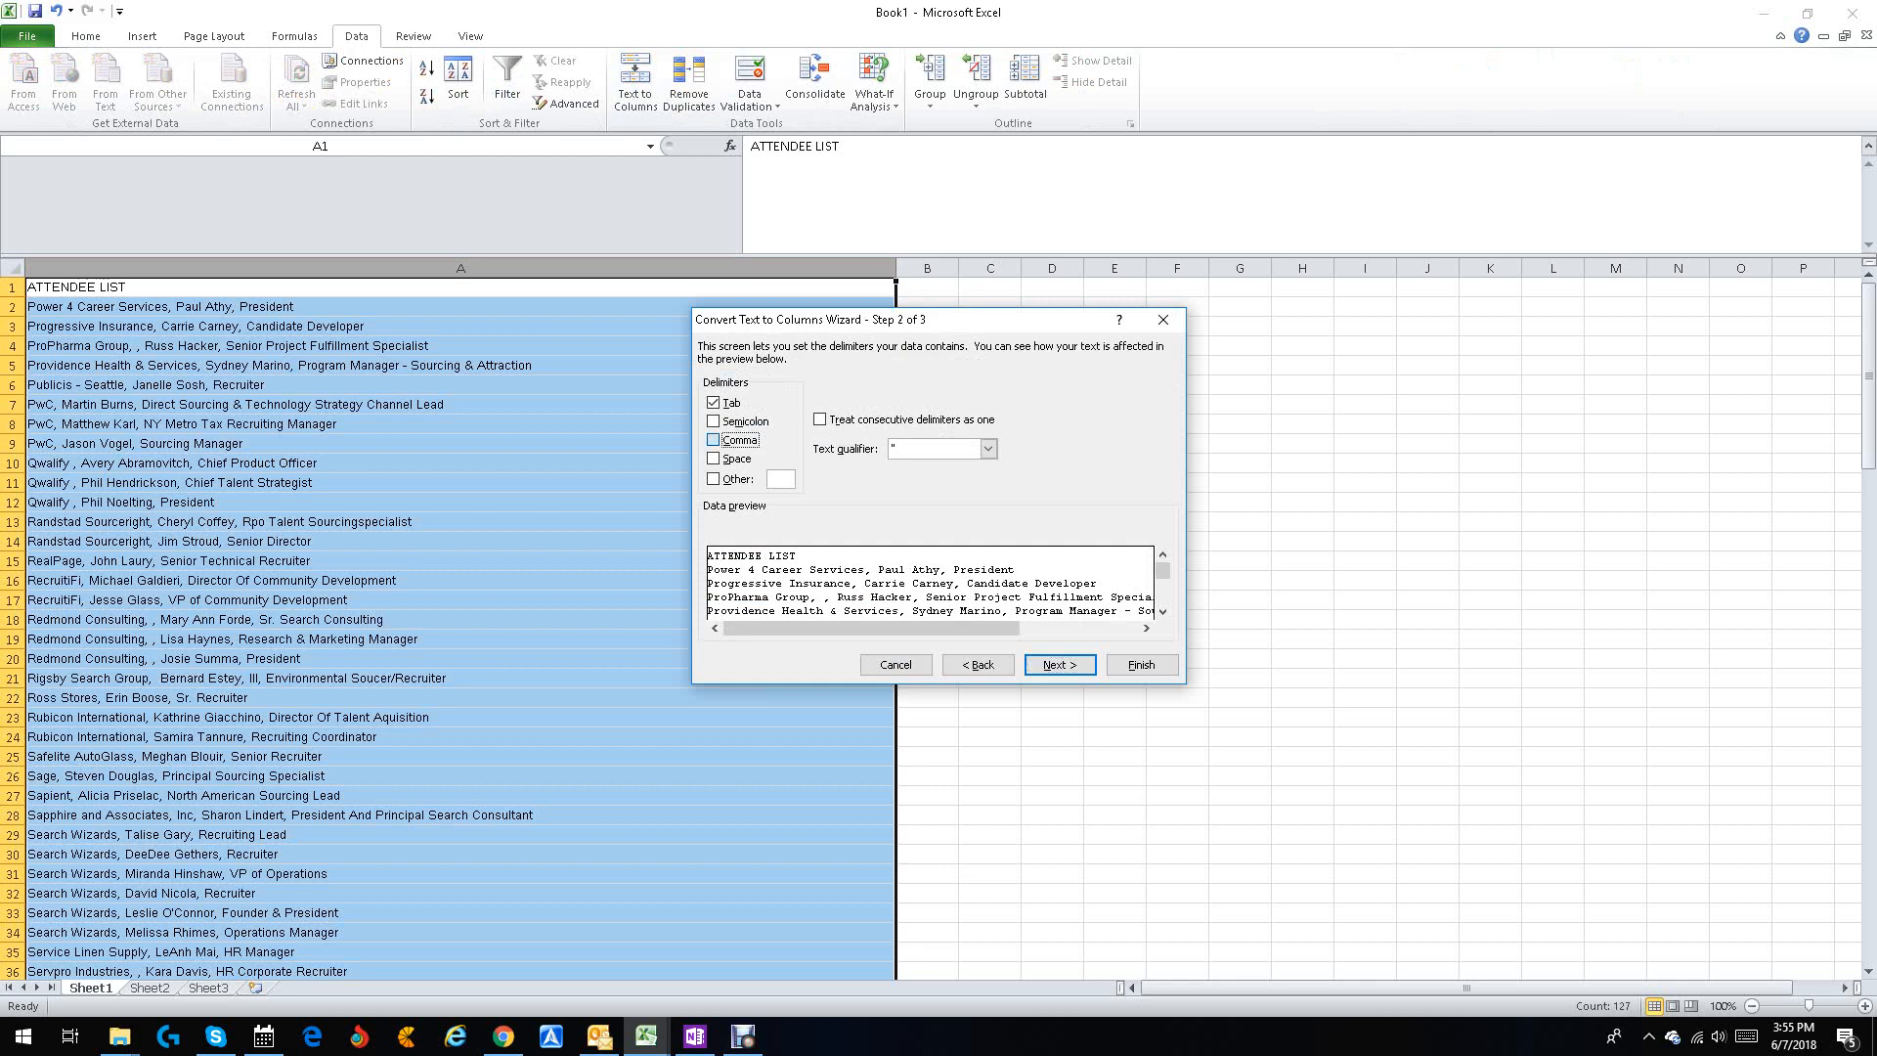
{"action": "key", "text": "alt+t"}
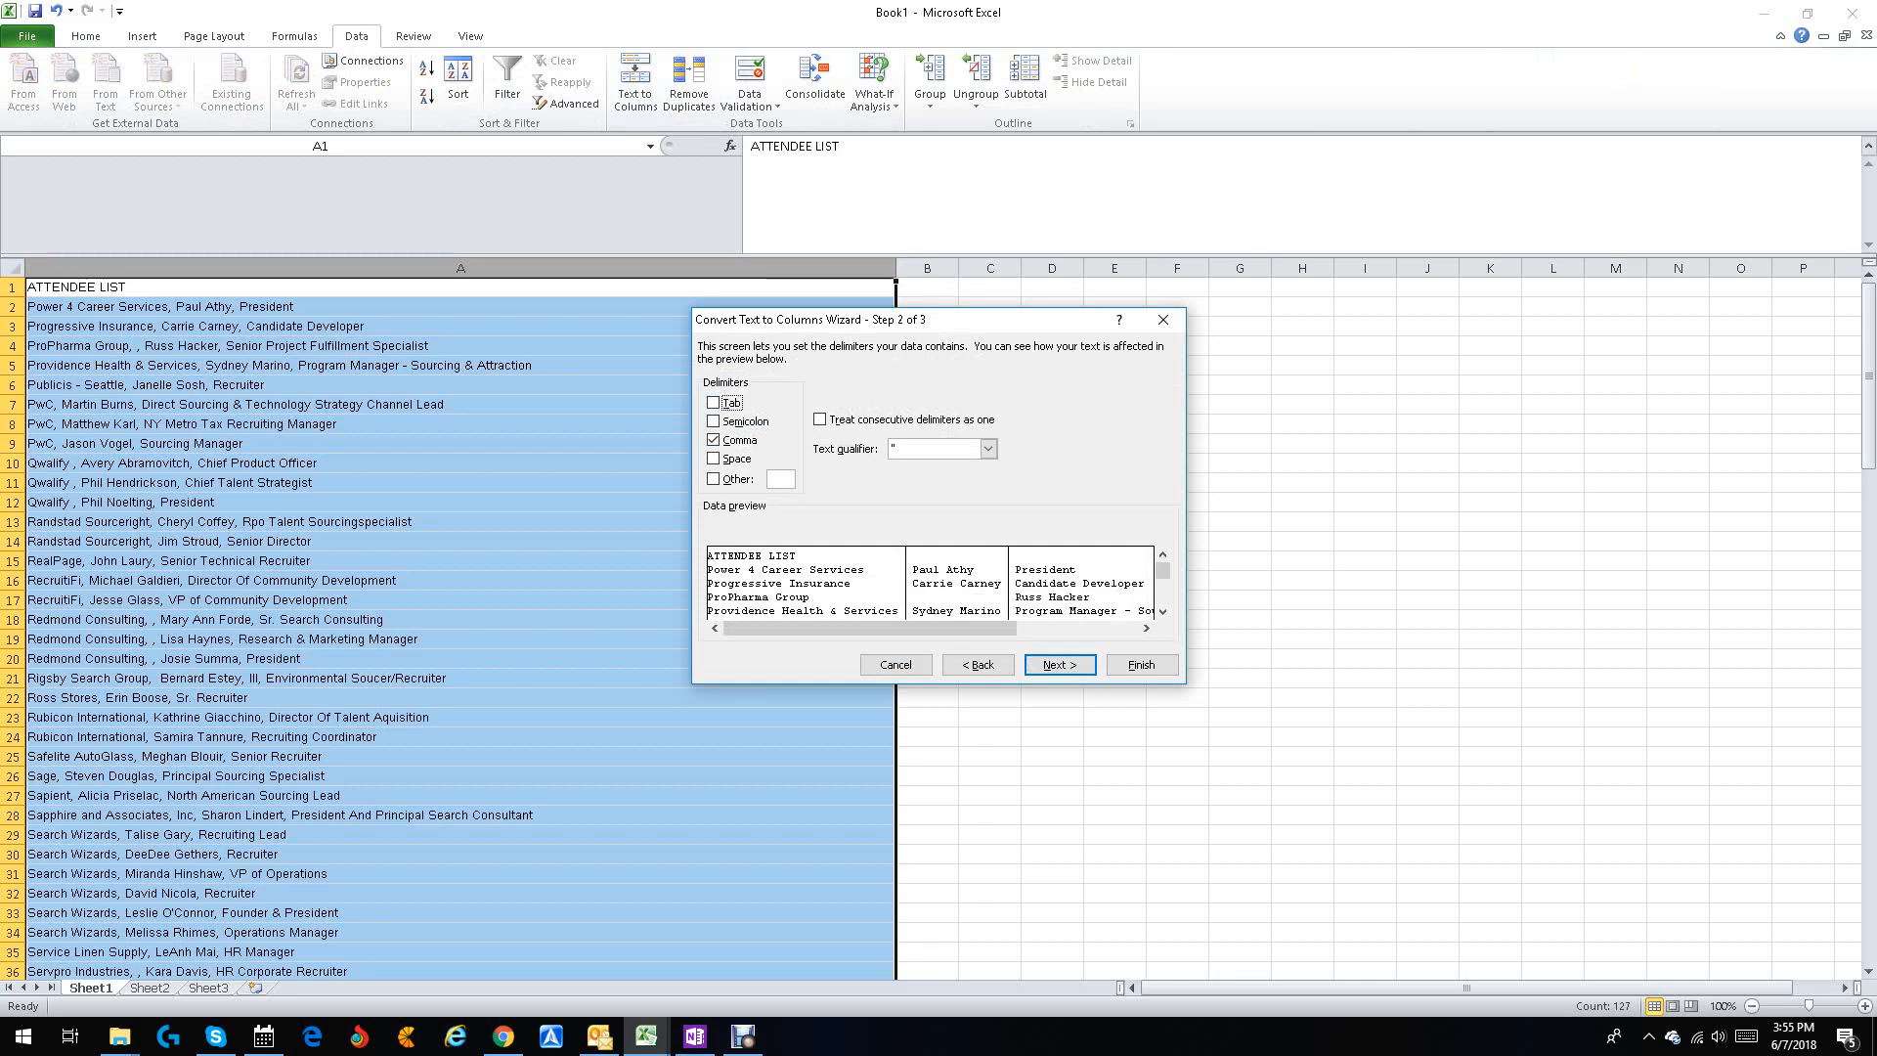
{"action": "mouse_move", "coordinate": [870, 629]}
{"action": "left_mouse_down"}
{"action": "mouse_move", "coordinate": [990, 628]}
{"action": "mouse_move", "coordinate": [880, 628]}
{"action": "left_mouse_up"}
{"action": "left_click", "coordinate": [1060, 665]}
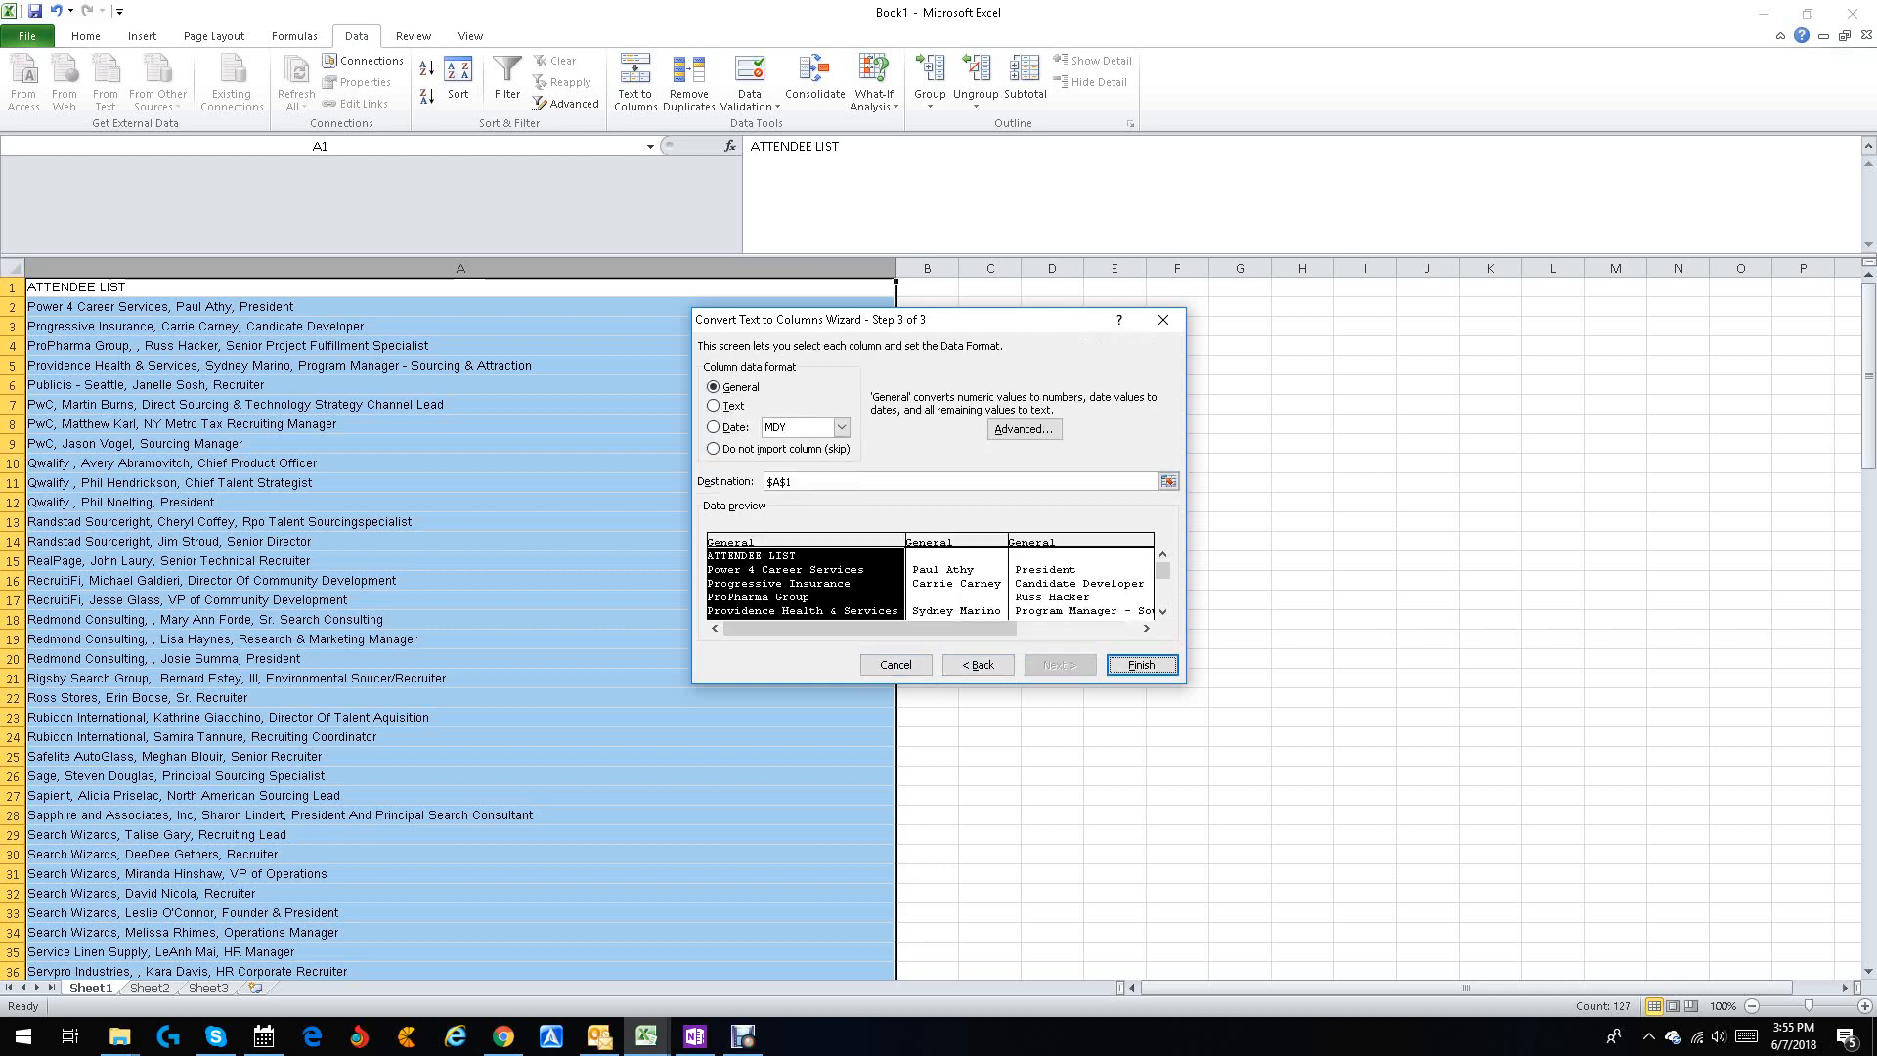
{"action": "left_click", "coordinate": [1142, 665]}
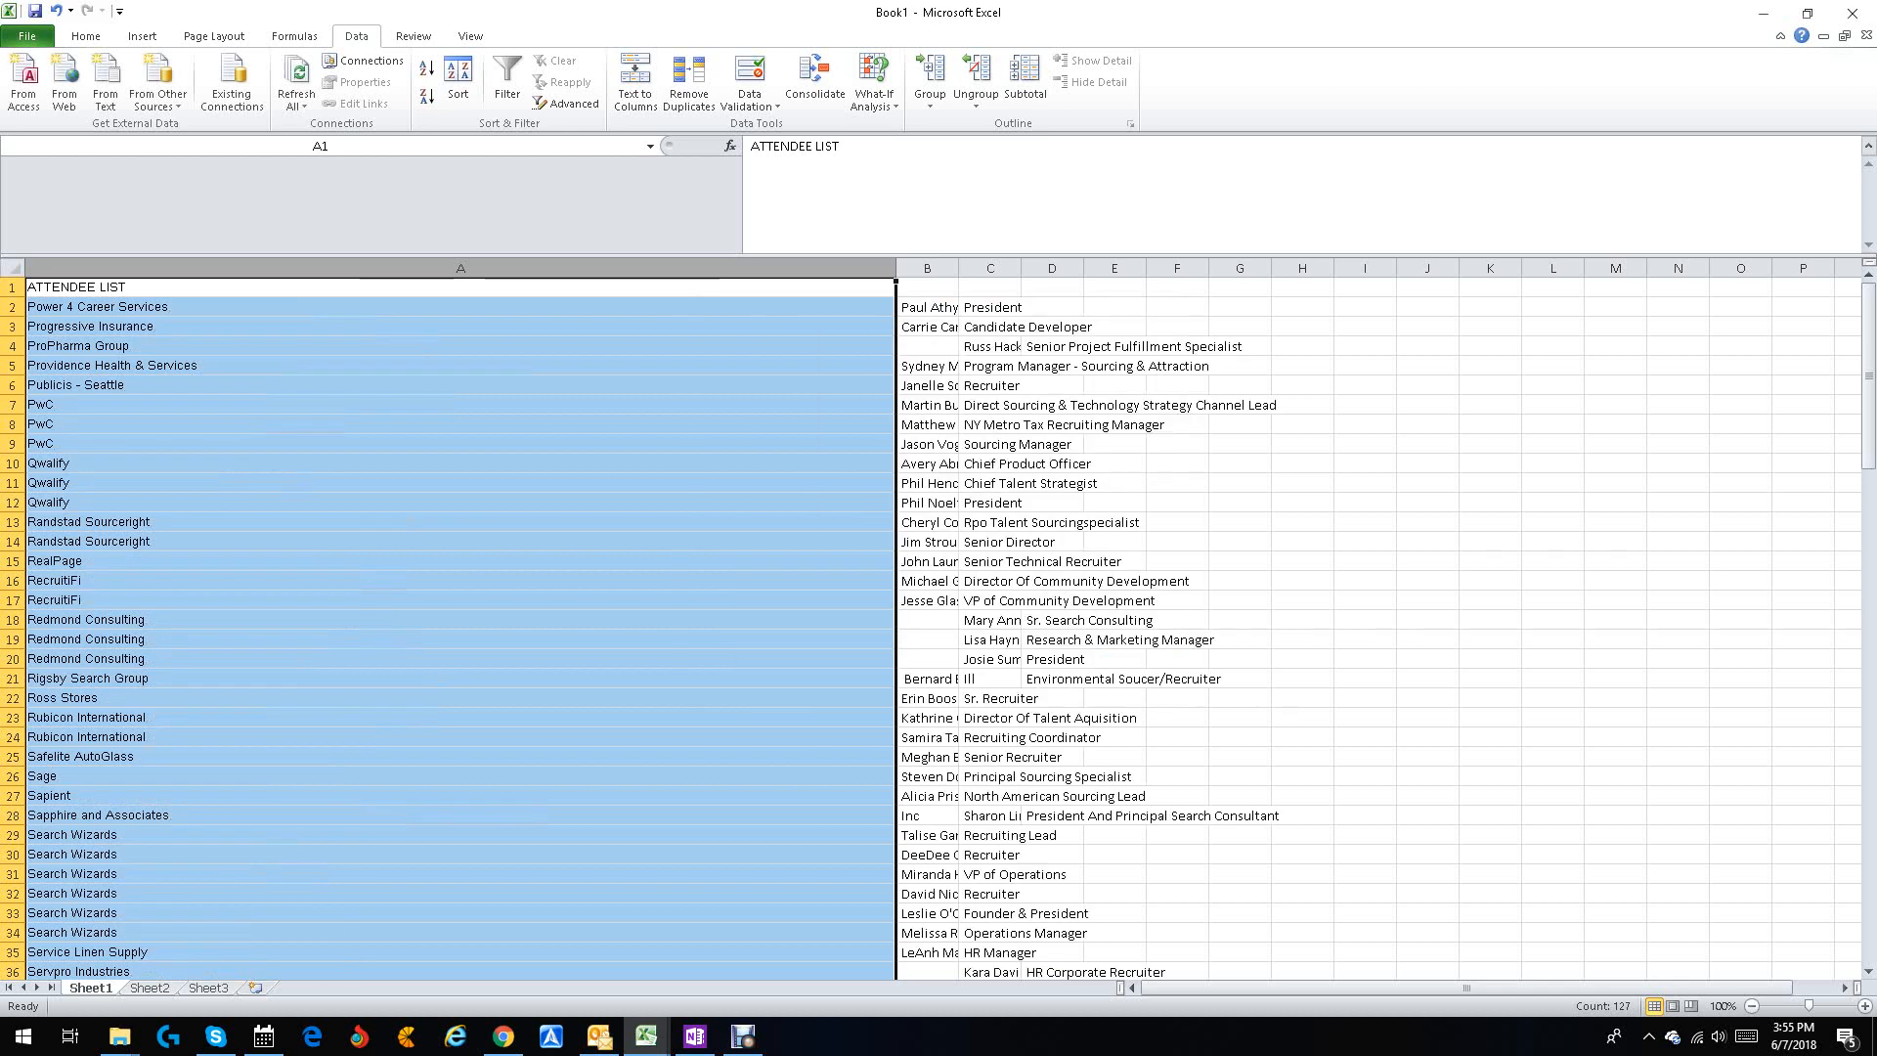
Step: Widen column B to about 52 and column C enough to show the full attendee name in C4
{"action": "left_click", "coordinate": [1302, 640]}
{"action": "left_click_drag", "start_coordinate": [959, 268], "coordinate": [1256, 268]}
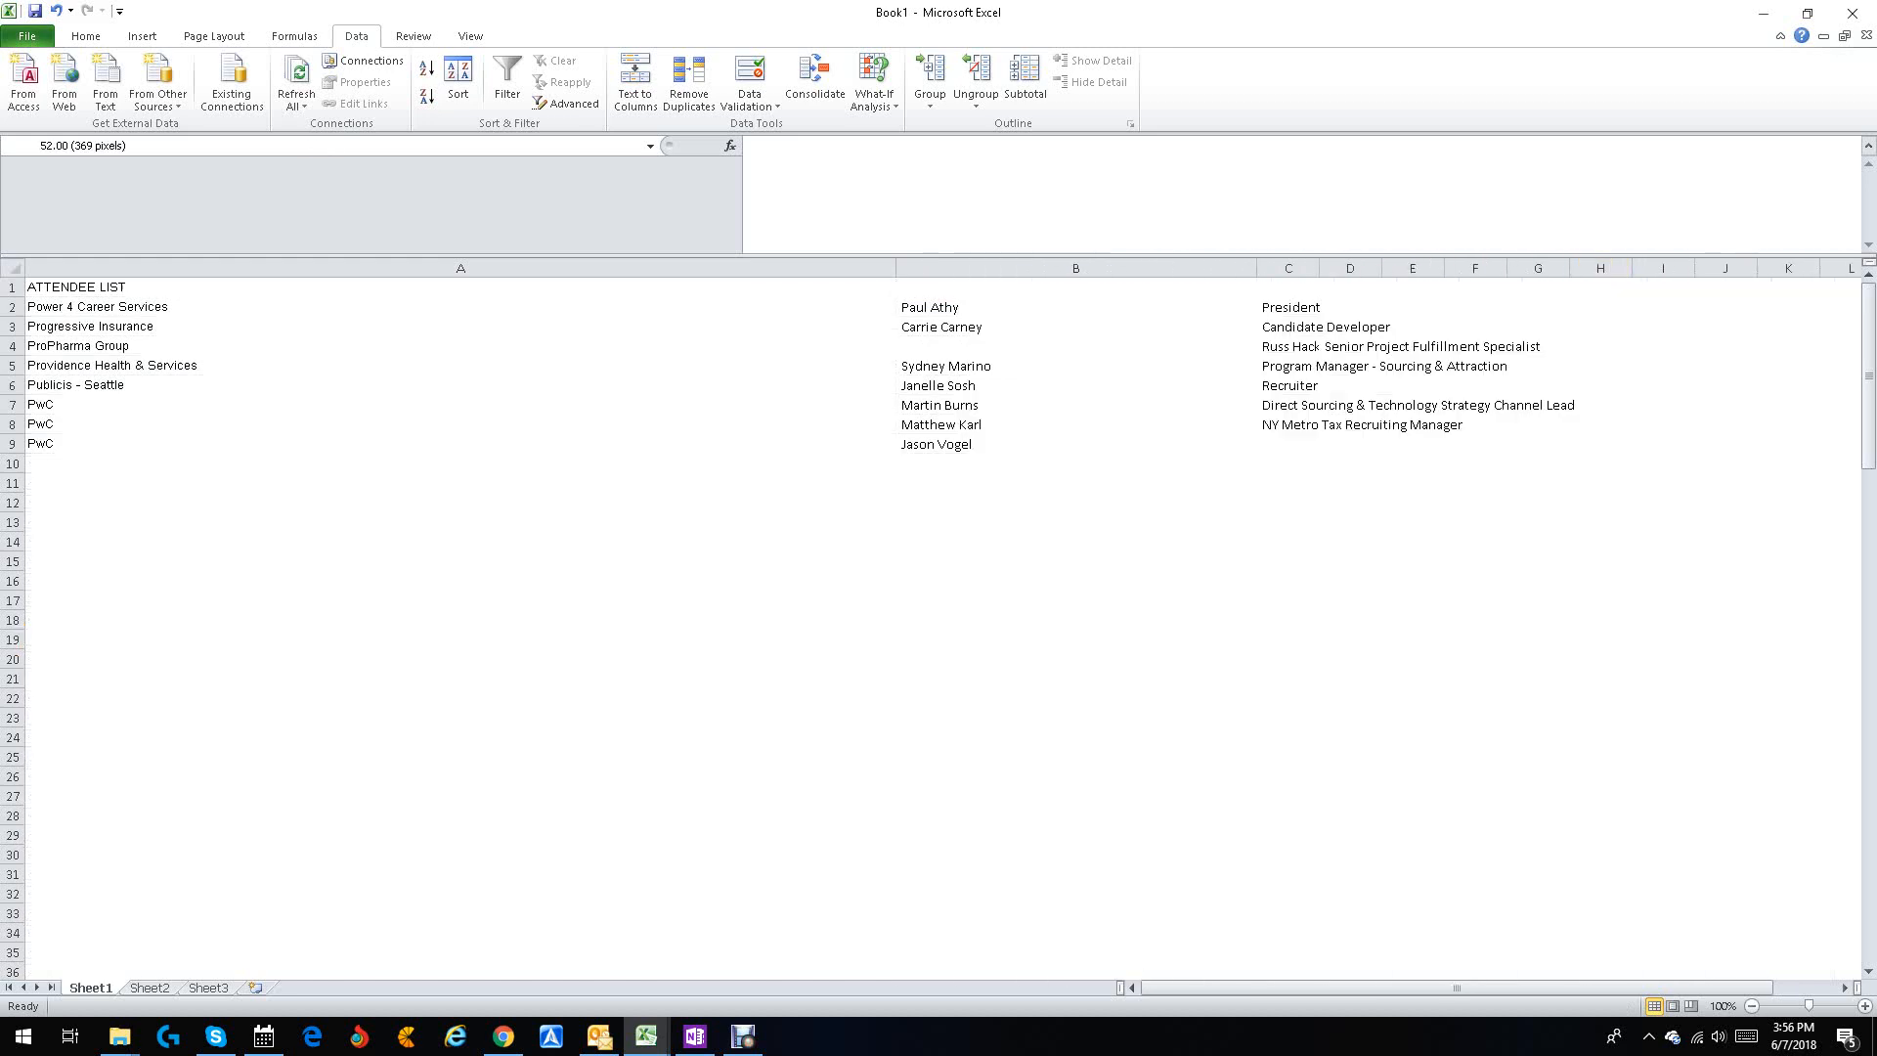
{"action": "left_click", "coordinate": [1289, 347]}
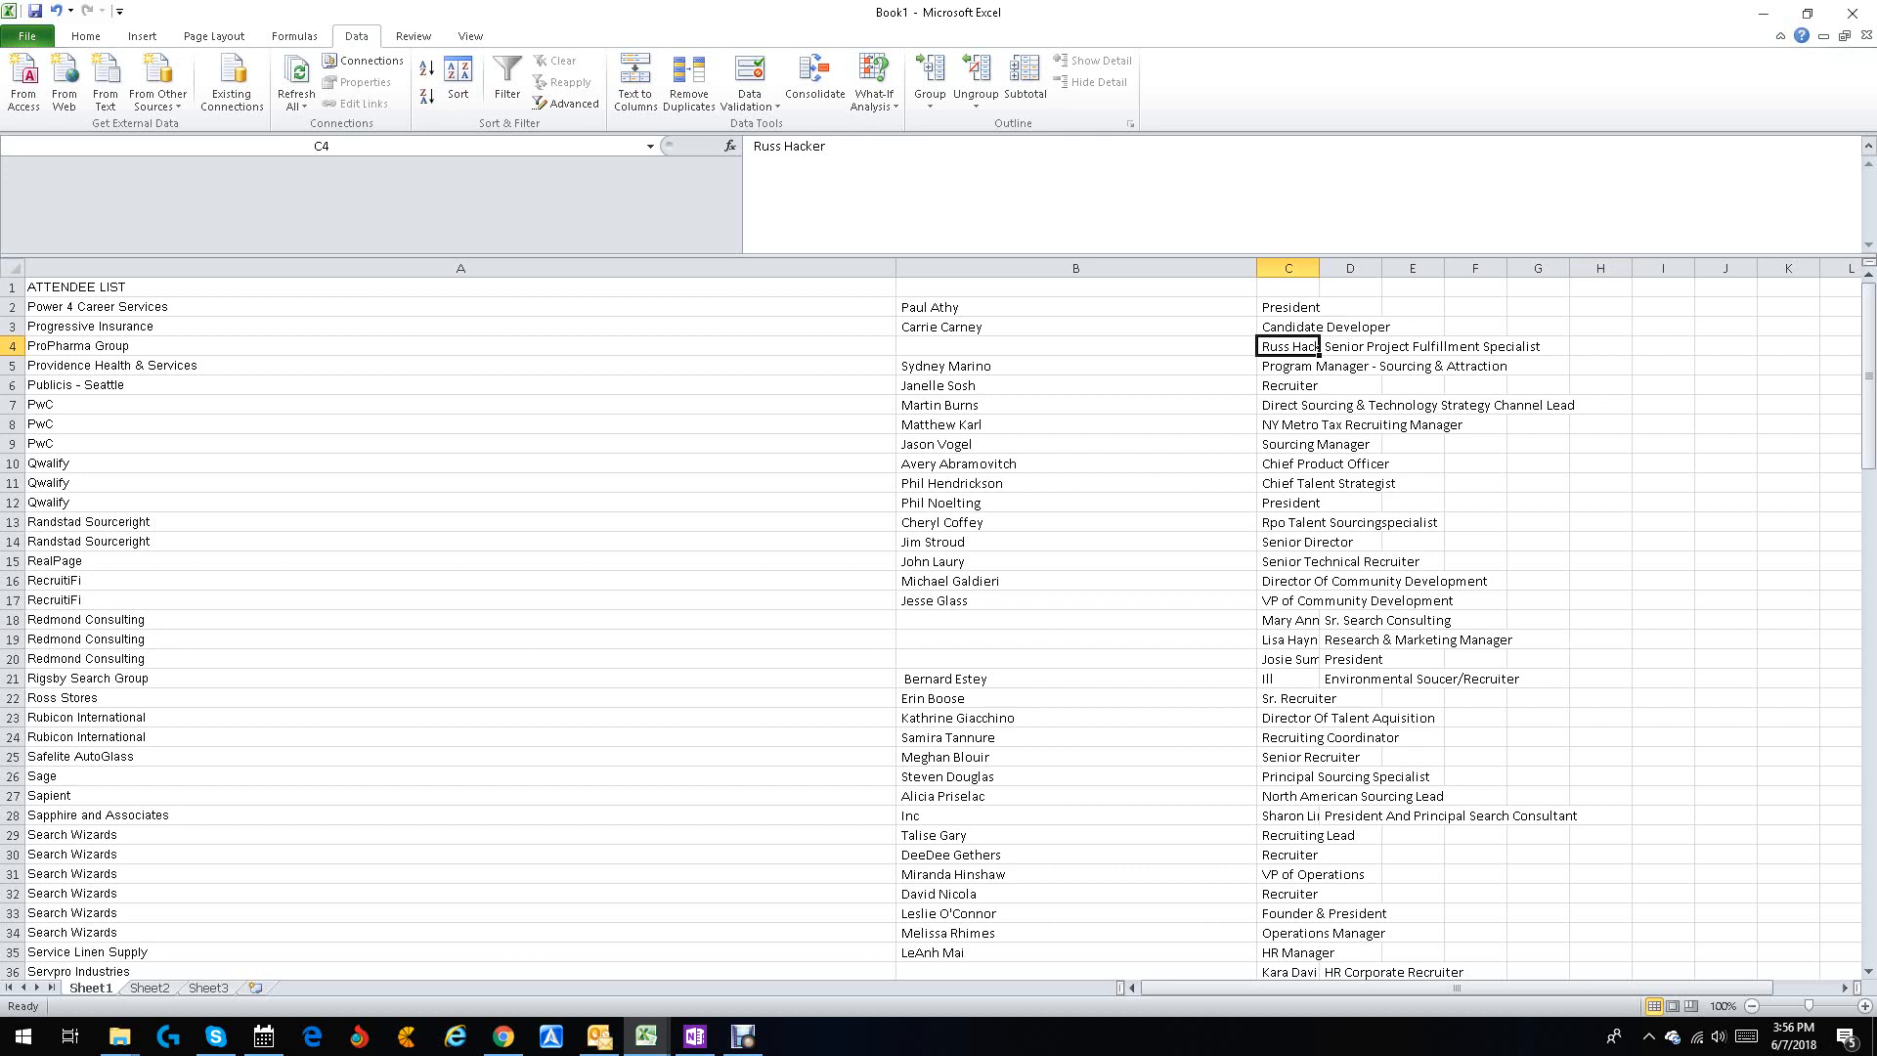
{"action": "left_click_drag", "start_coordinate": [1319, 268], "coordinate": [1570, 268]}
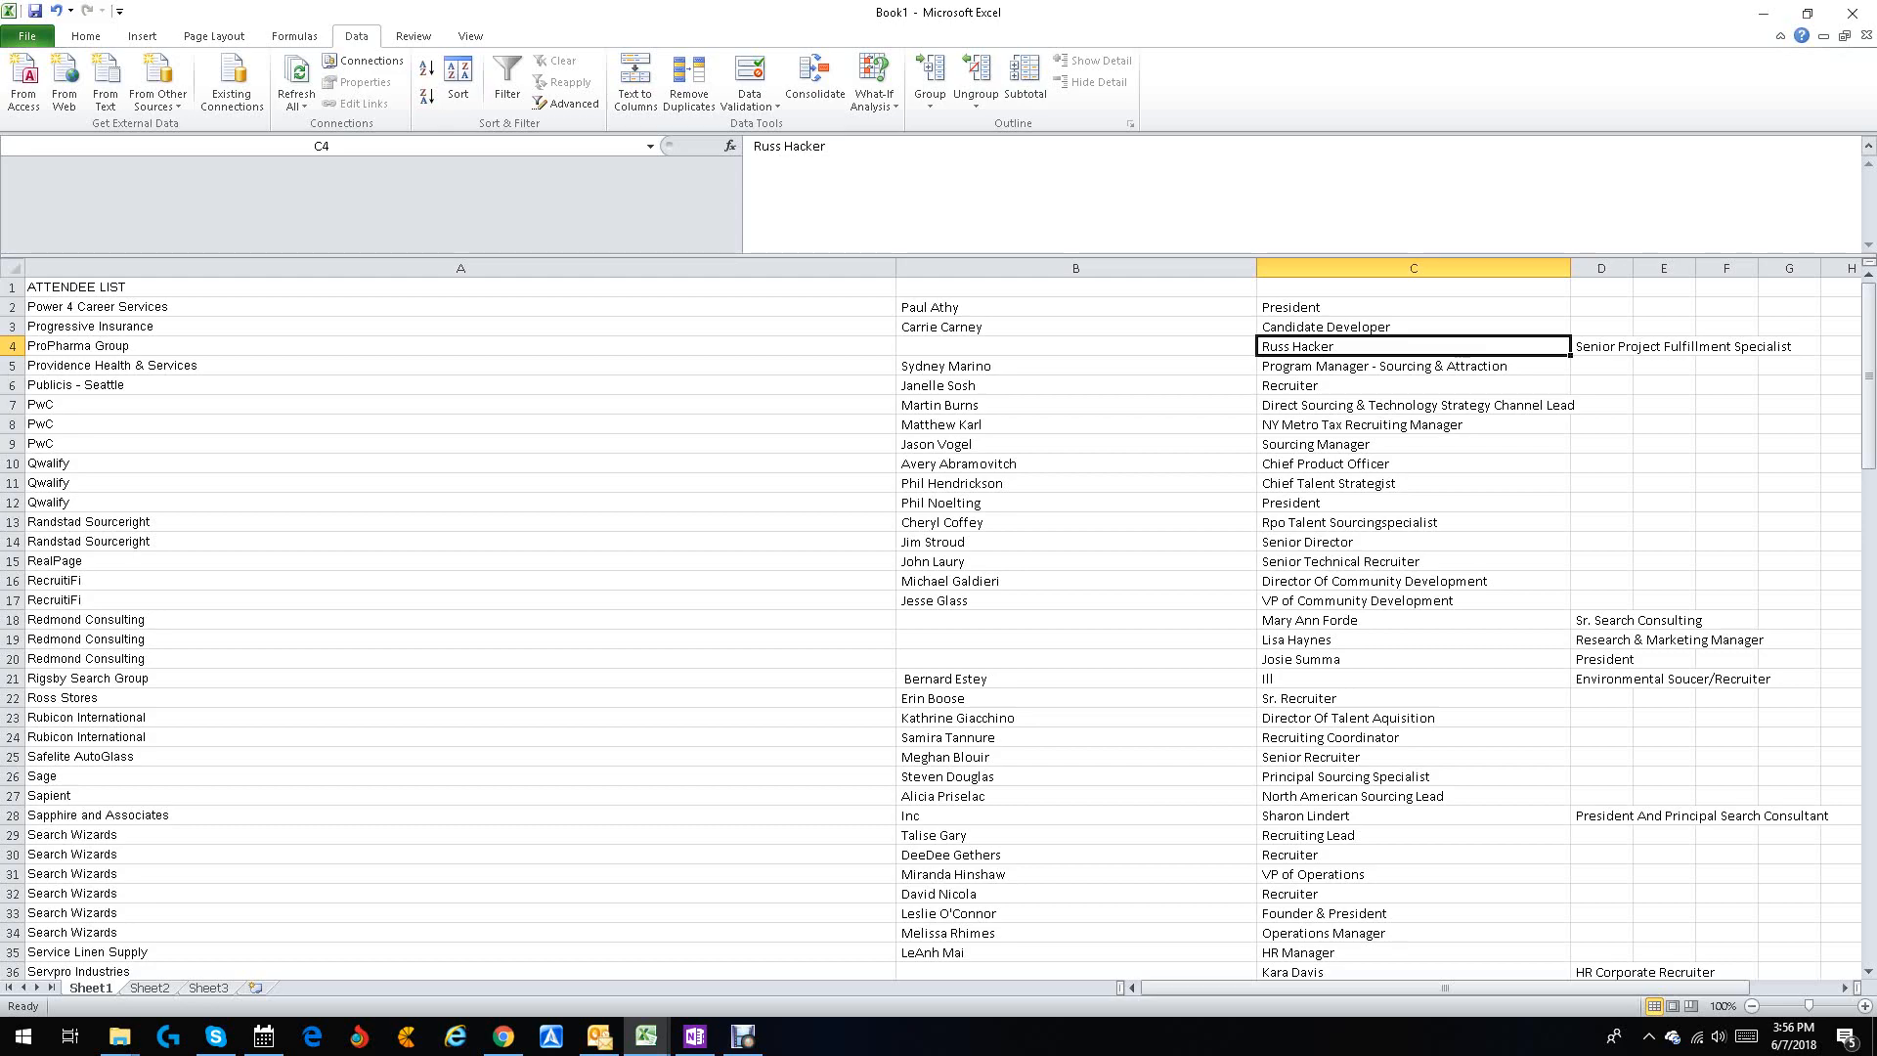
Step: Move the attendee name from C4 to B4 and the job title from D4 to C4
{"action": "mouse_move", "coordinate": [1869, 376]}
{"action": "left_mouse_down"}
{"action": "mouse_move", "coordinate": [1869, 743]}
{"action": "mouse_move", "coordinate": [1869, 381]}
{"action": "left_mouse_up"}
{"action": "right_click", "coordinate": [1413, 348]}
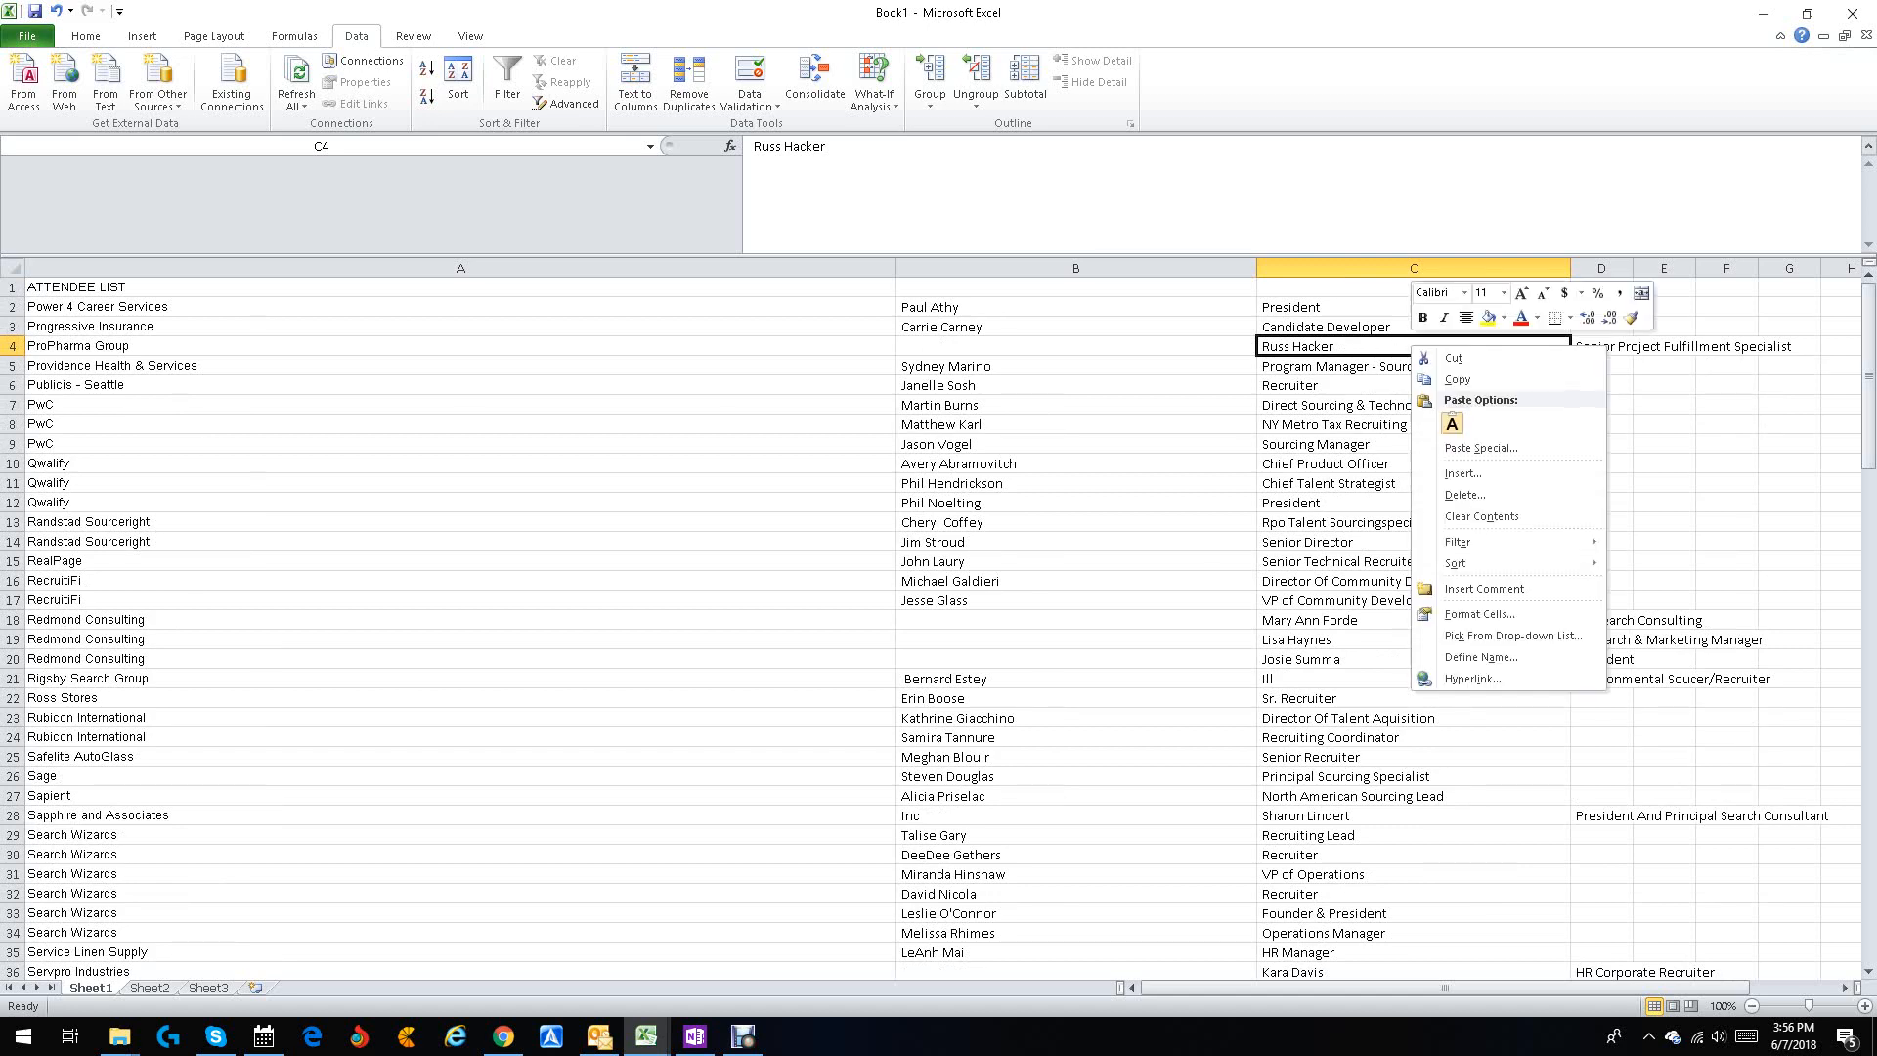
{"action": "left_click", "coordinate": [1454, 358]}
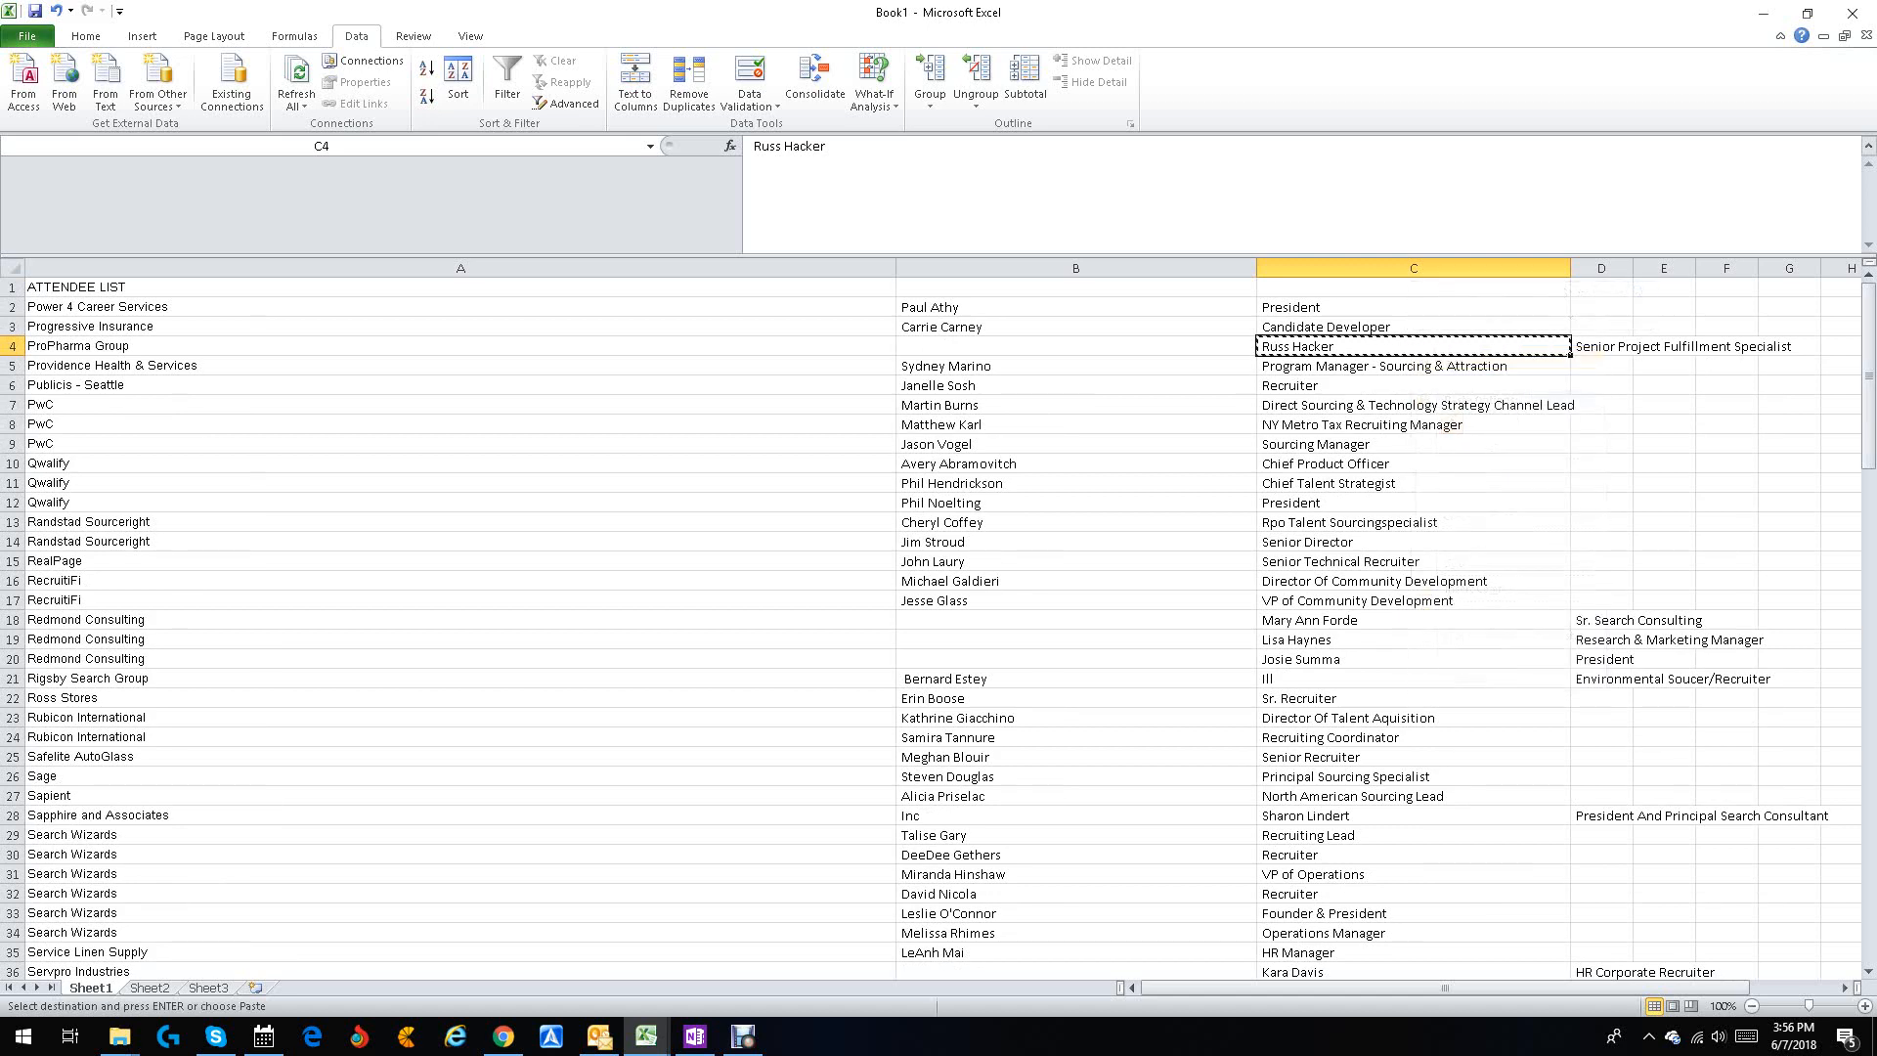
{"action": "left_click", "coordinate": [1076, 346]}
{"action": "key", "text": "ctrl+v"}
{"action": "left_click", "coordinate": [1601, 346]}
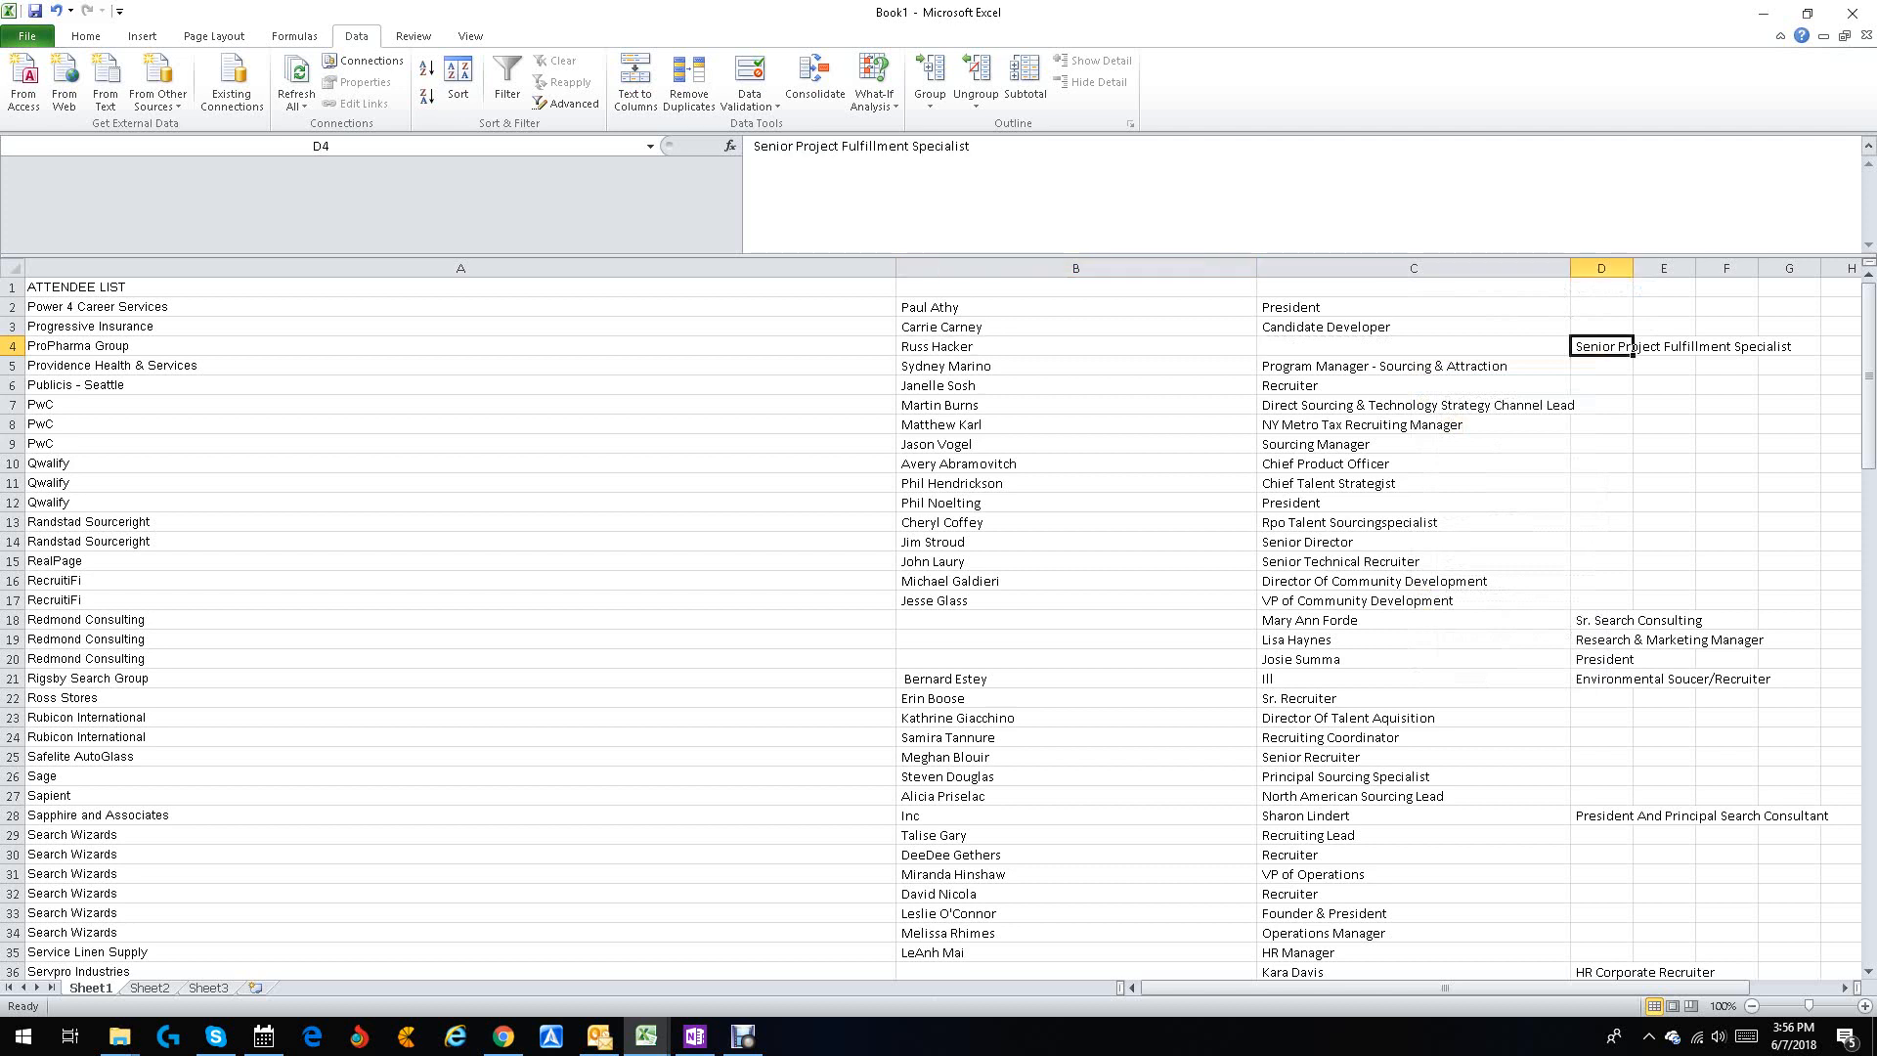
{"action": "right_click", "coordinate": [1618, 348]}
{"action": "left_click", "coordinate": [1654, 353]}
{"action": "left_click", "coordinate": [1413, 346]}
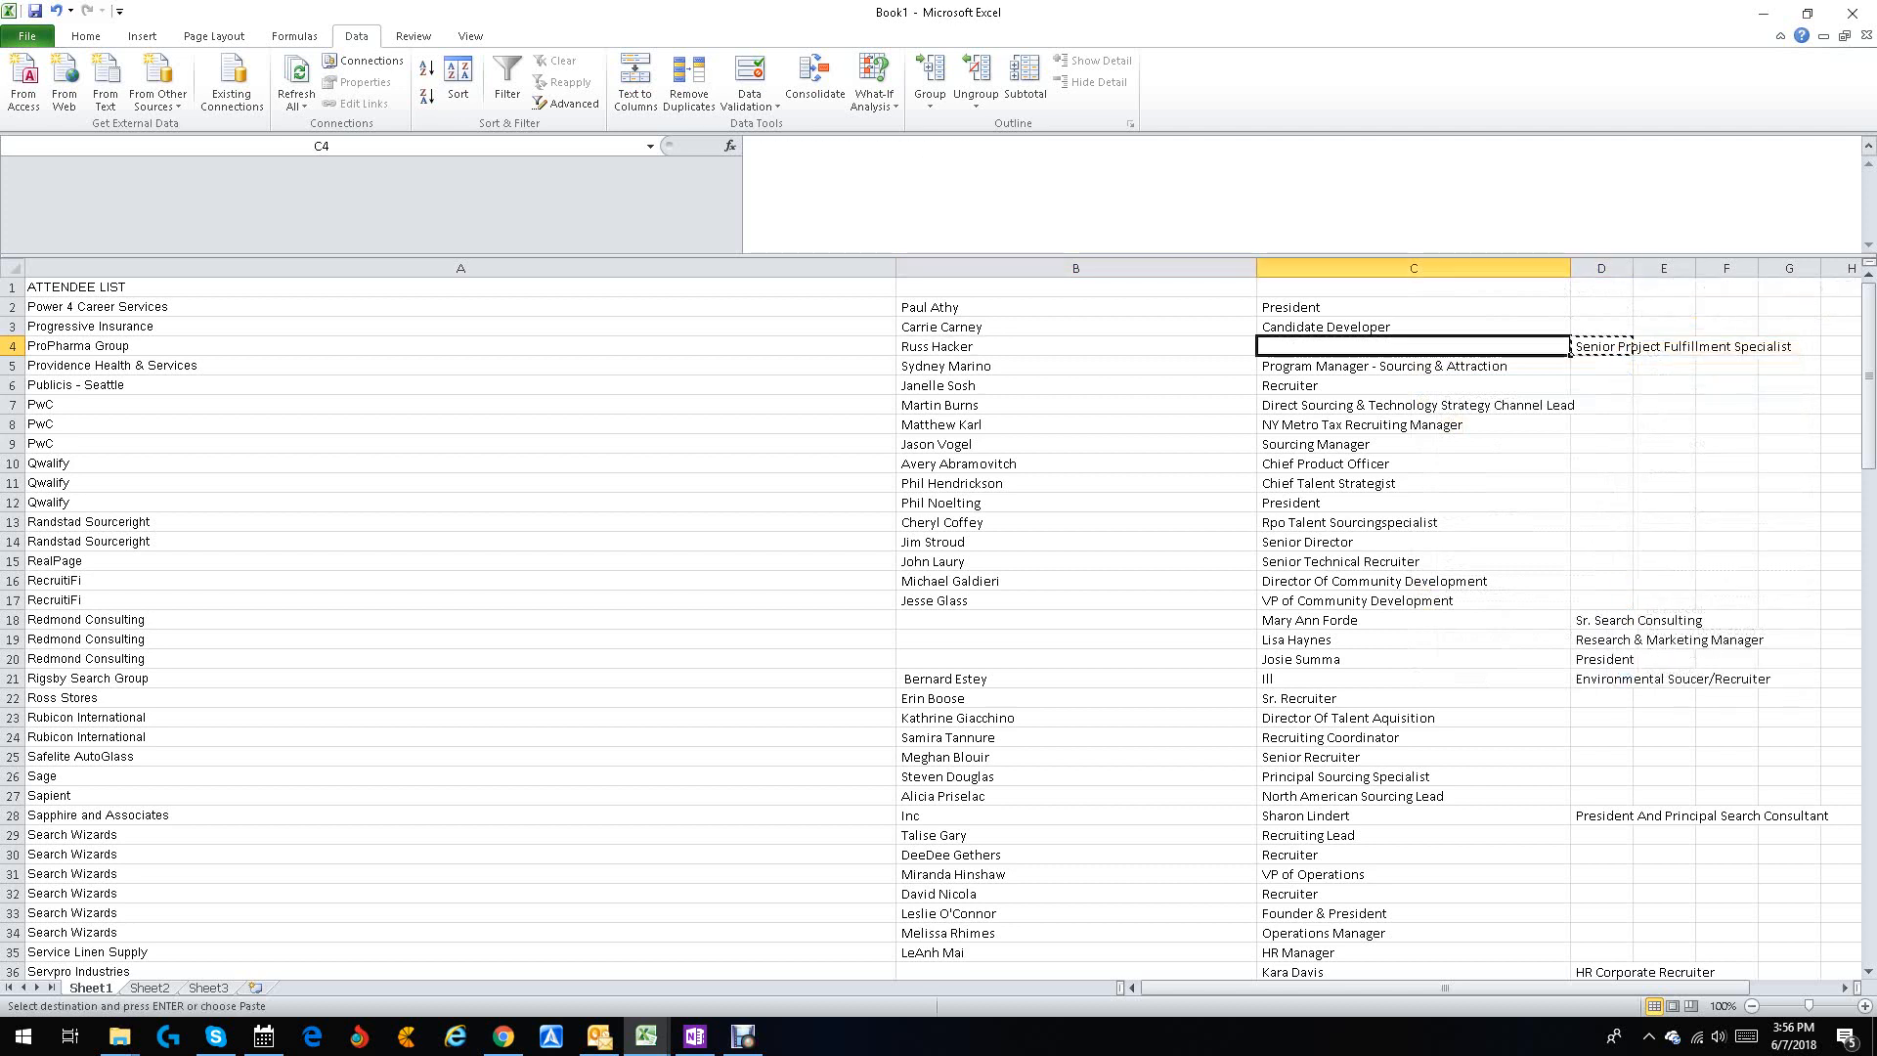
{"action": "key", "text": "ctrl+v"}
Step: Move the attendee name and job title in C18:D18 one column over to B18:C18
{"action": "left_click_drag", "start_coordinate": [1408, 619], "coordinate": [1631, 620]}
{"action": "right_click", "coordinate": [1613, 620]}
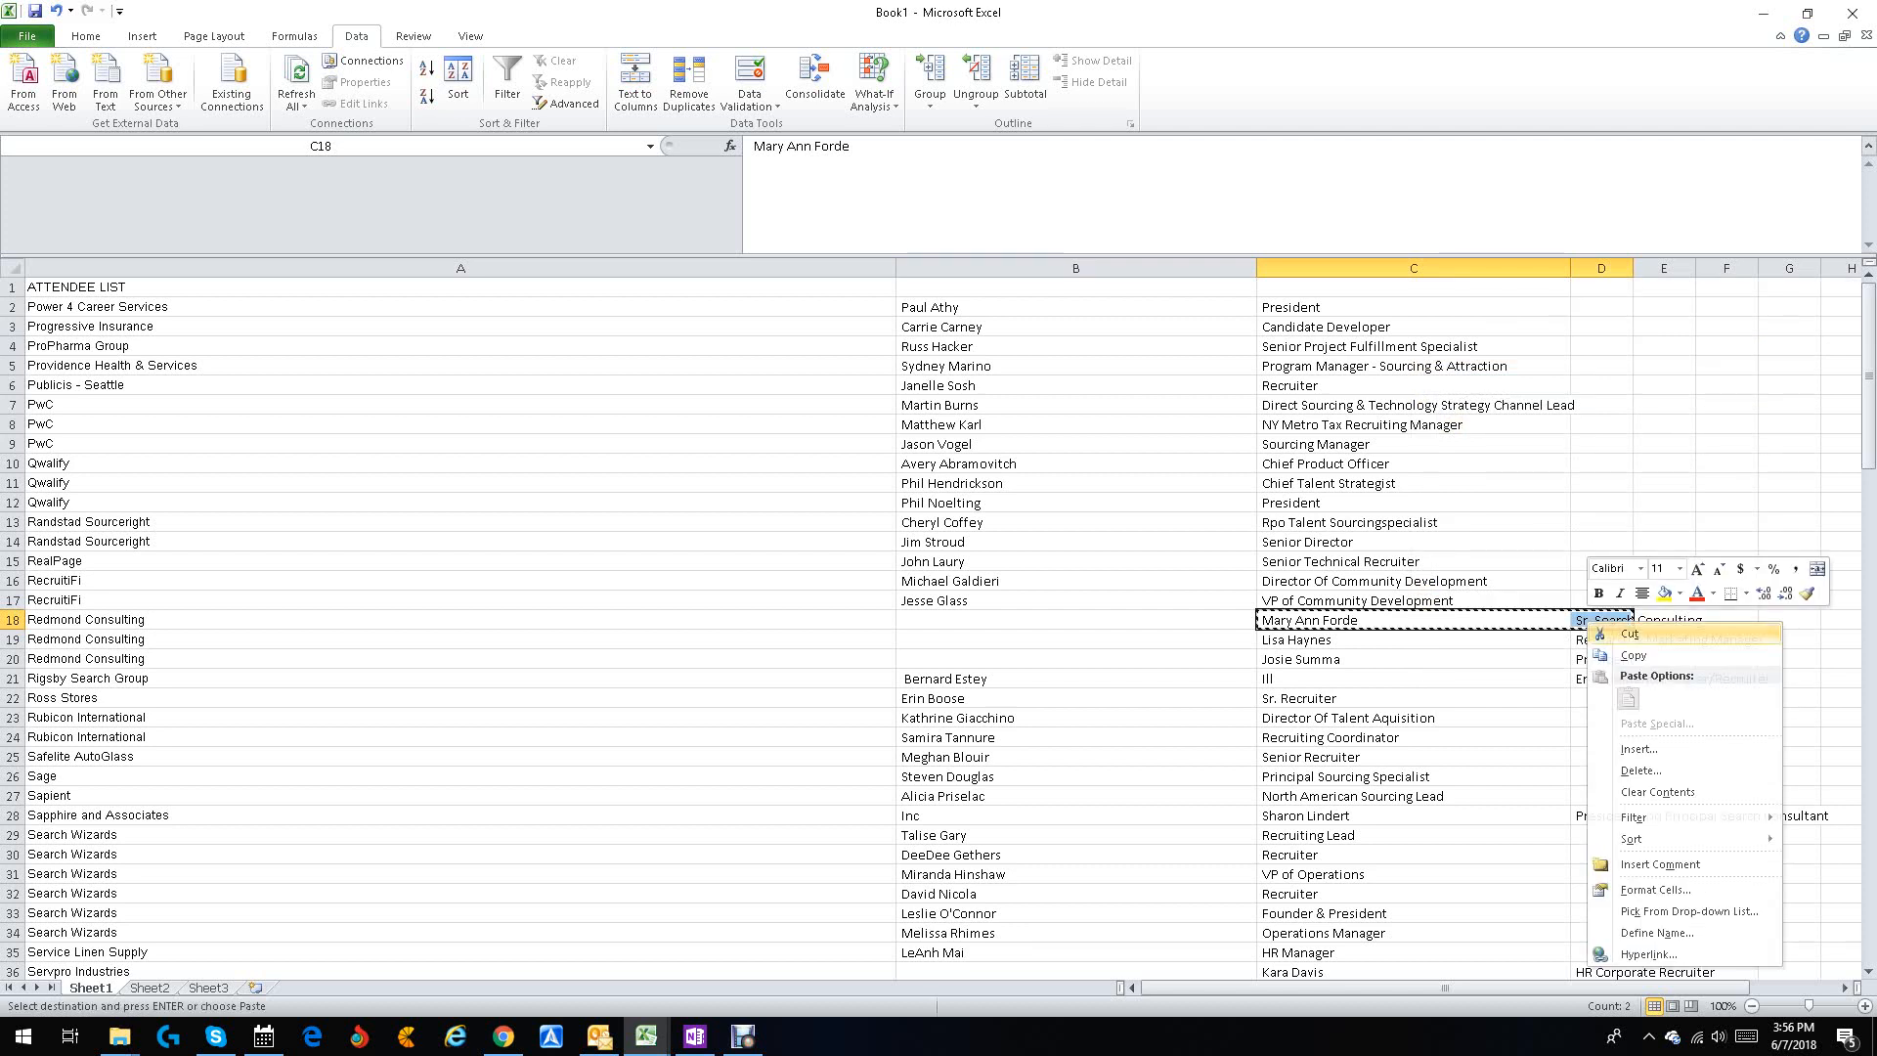
{"action": "left_click", "coordinate": [1652, 642]}
{"action": "left_click", "coordinate": [1075, 620]}
{"action": "key", "text": "ctrl+v"}
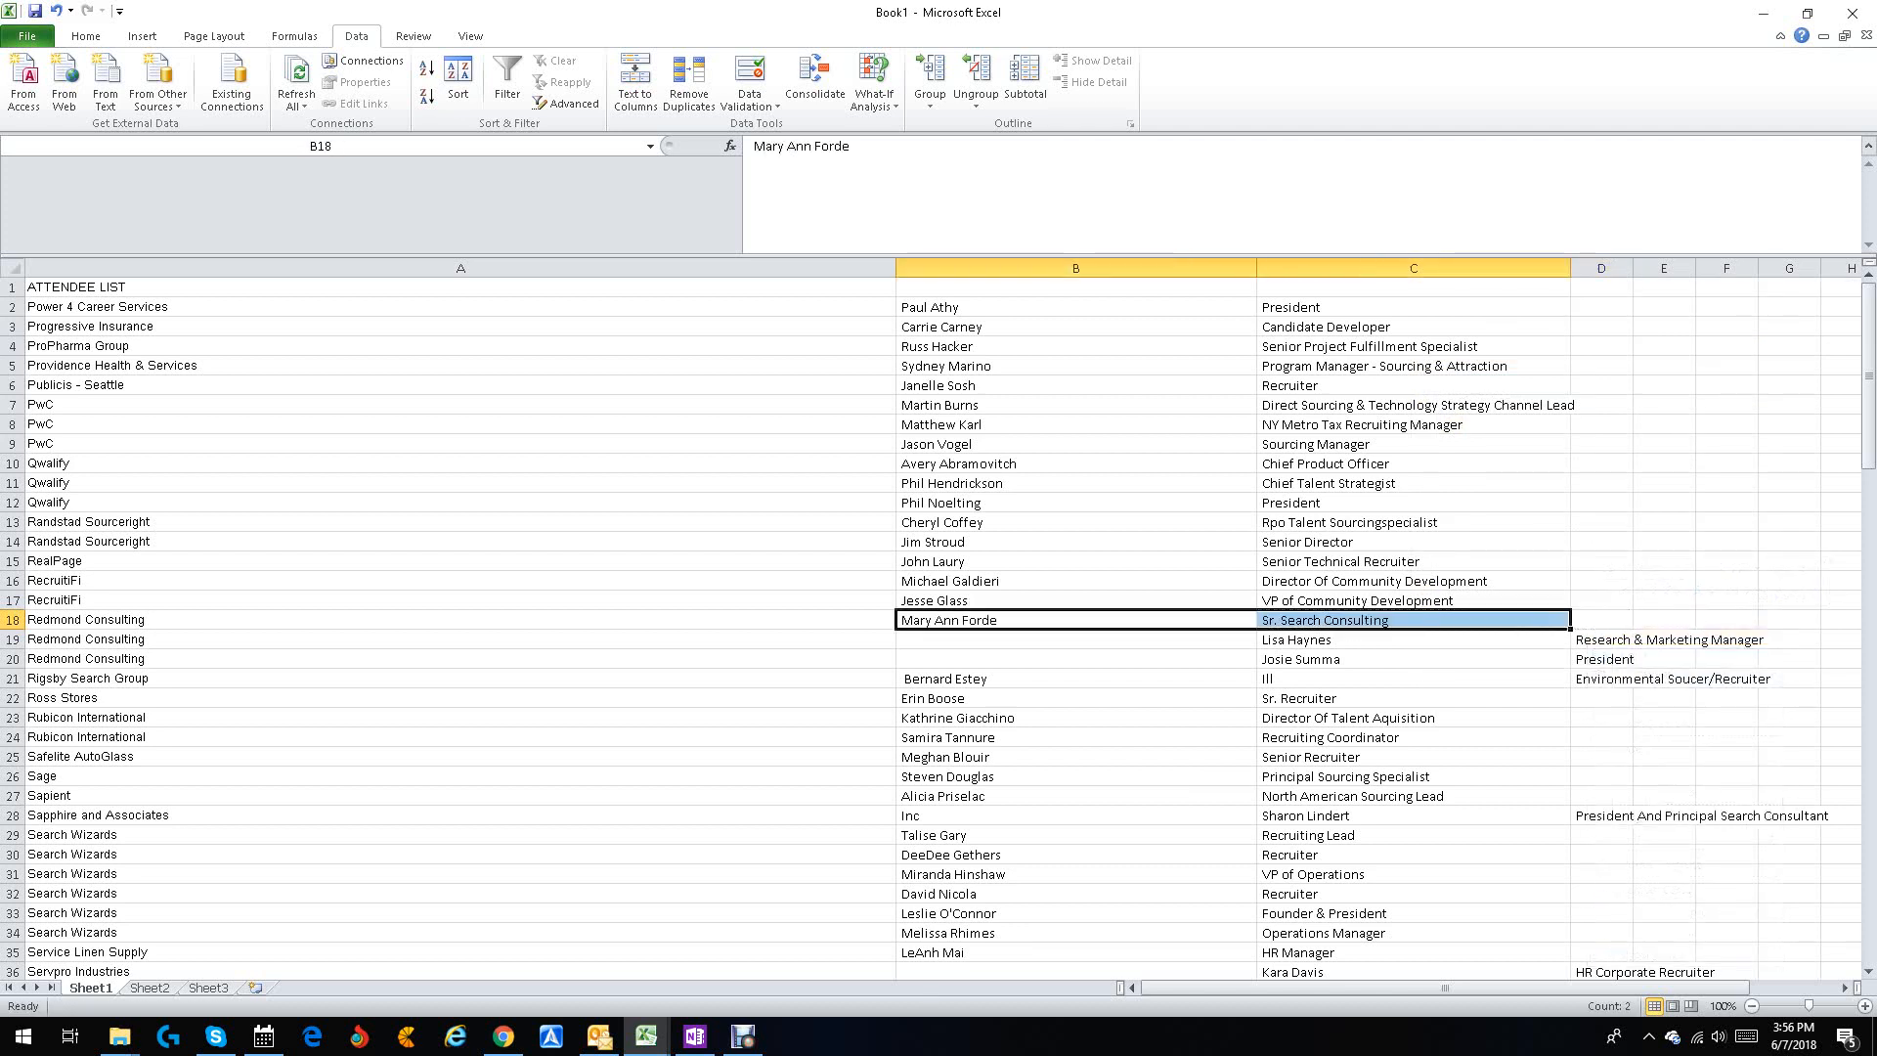
Step: Move the two remaining Redmond Consulting names and job titles from C19:D20 to B19:C20
{"action": "left_click", "coordinate": [1408, 639]}
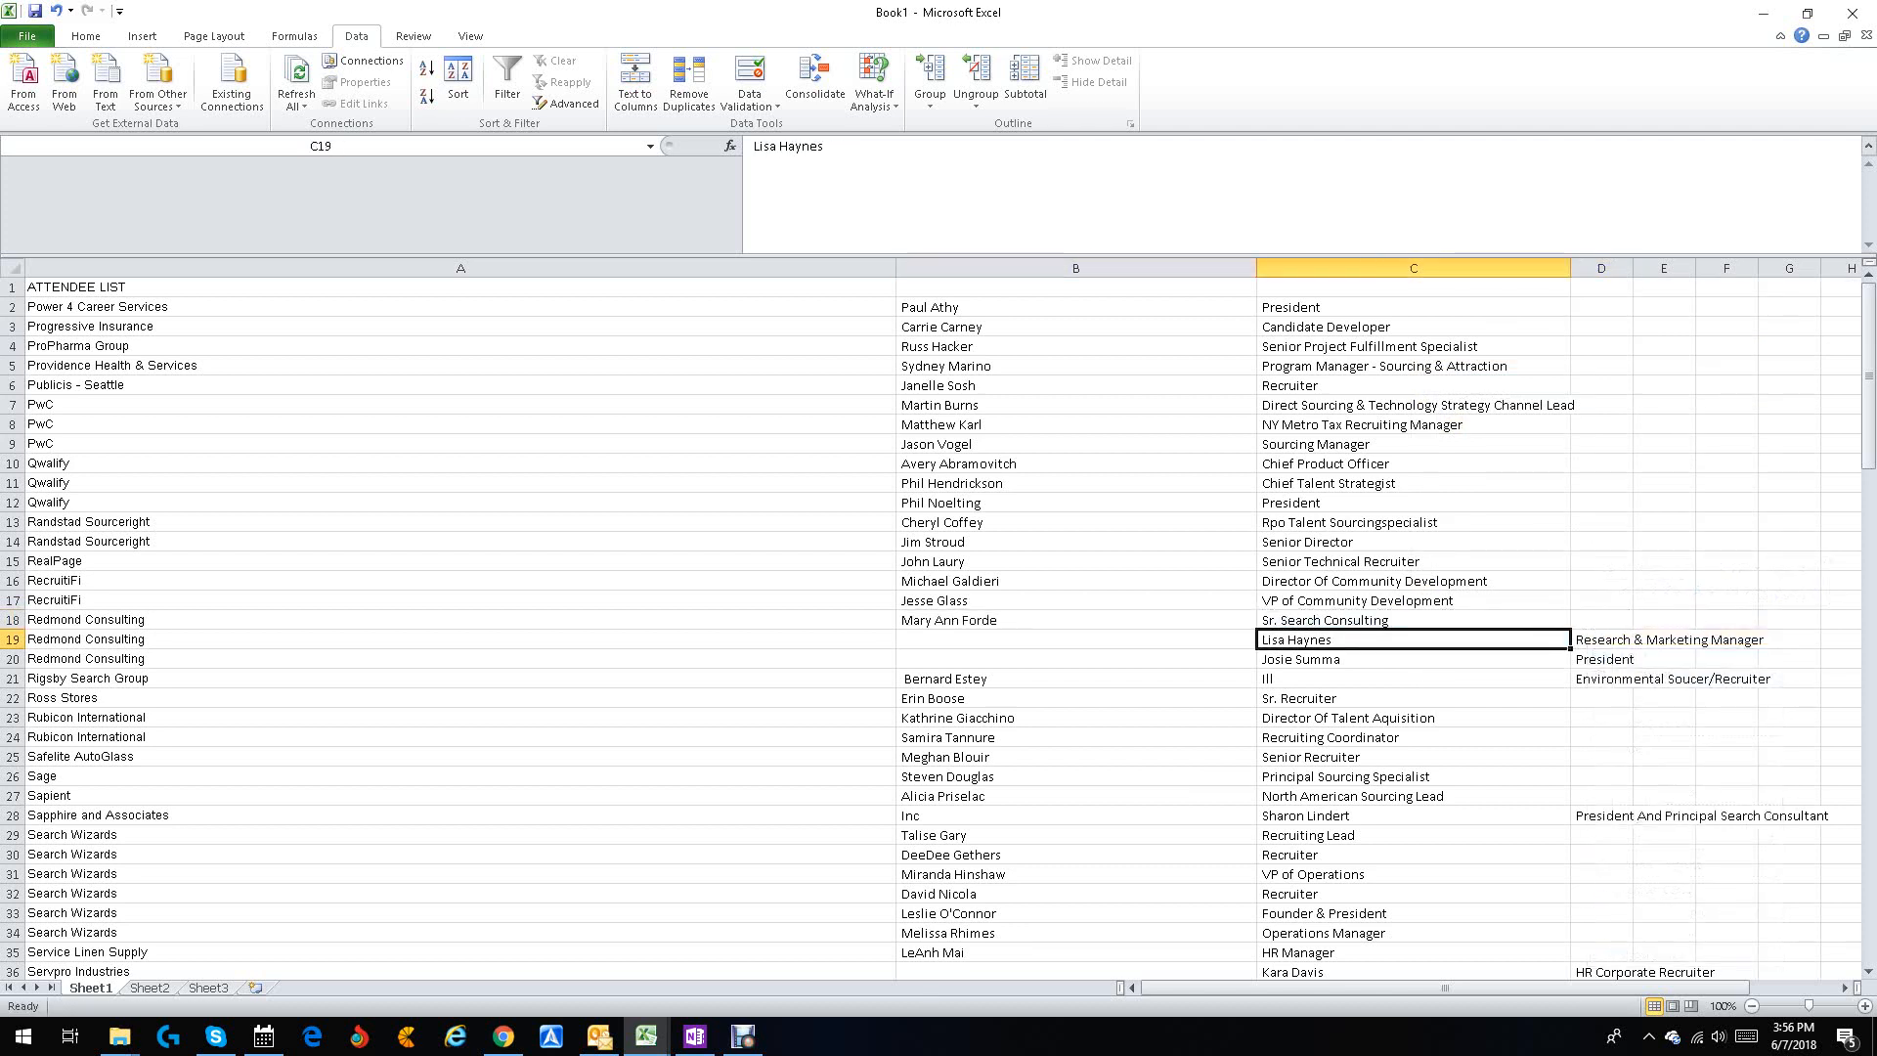
{"action": "left_click_drag", "start_coordinate": [1408, 640], "coordinate": [1604, 660]}
{"action": "right_click", "coordinate": [1603, 660]}
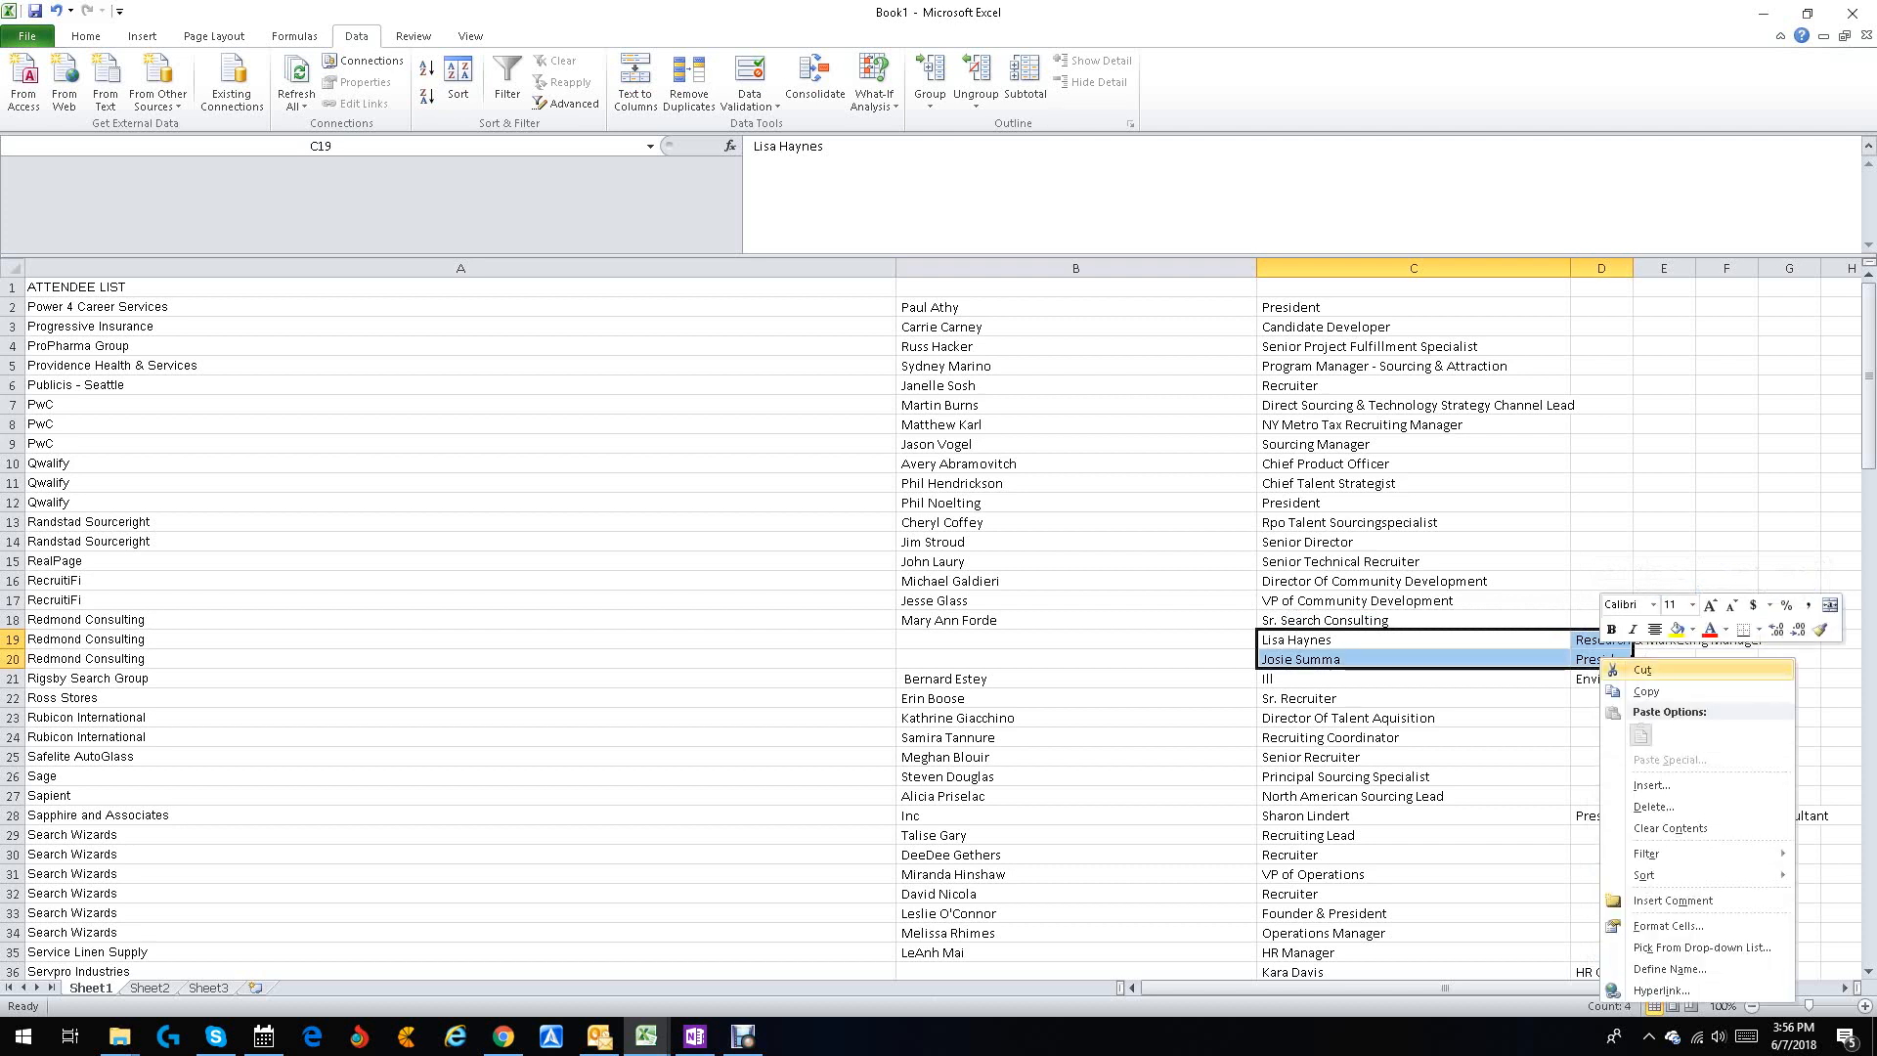
{"action": "left_click", "coordinate": [1643, 670]}
{"action": "left_click_drag", "start_coordinate": [1076, 639], "coordinate": [1075, 659]}
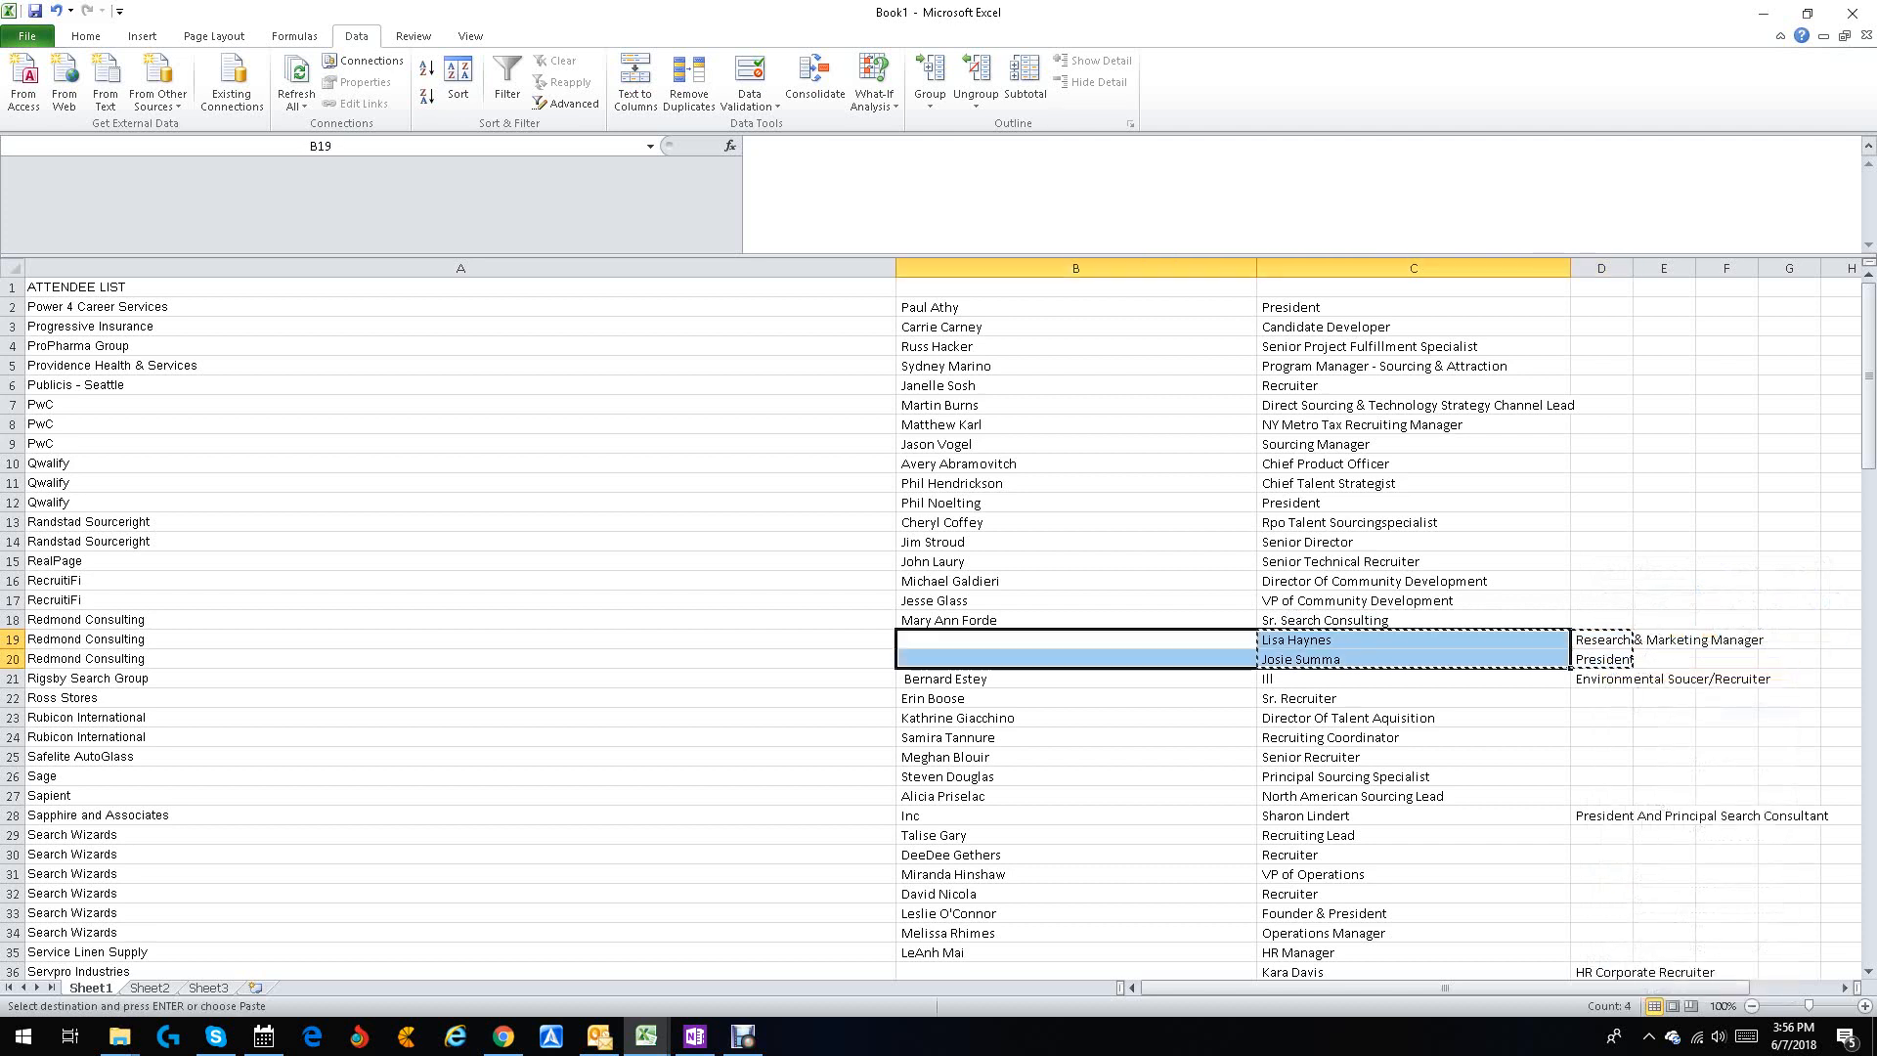
{"action": "key", "text": "ctrl+v"}
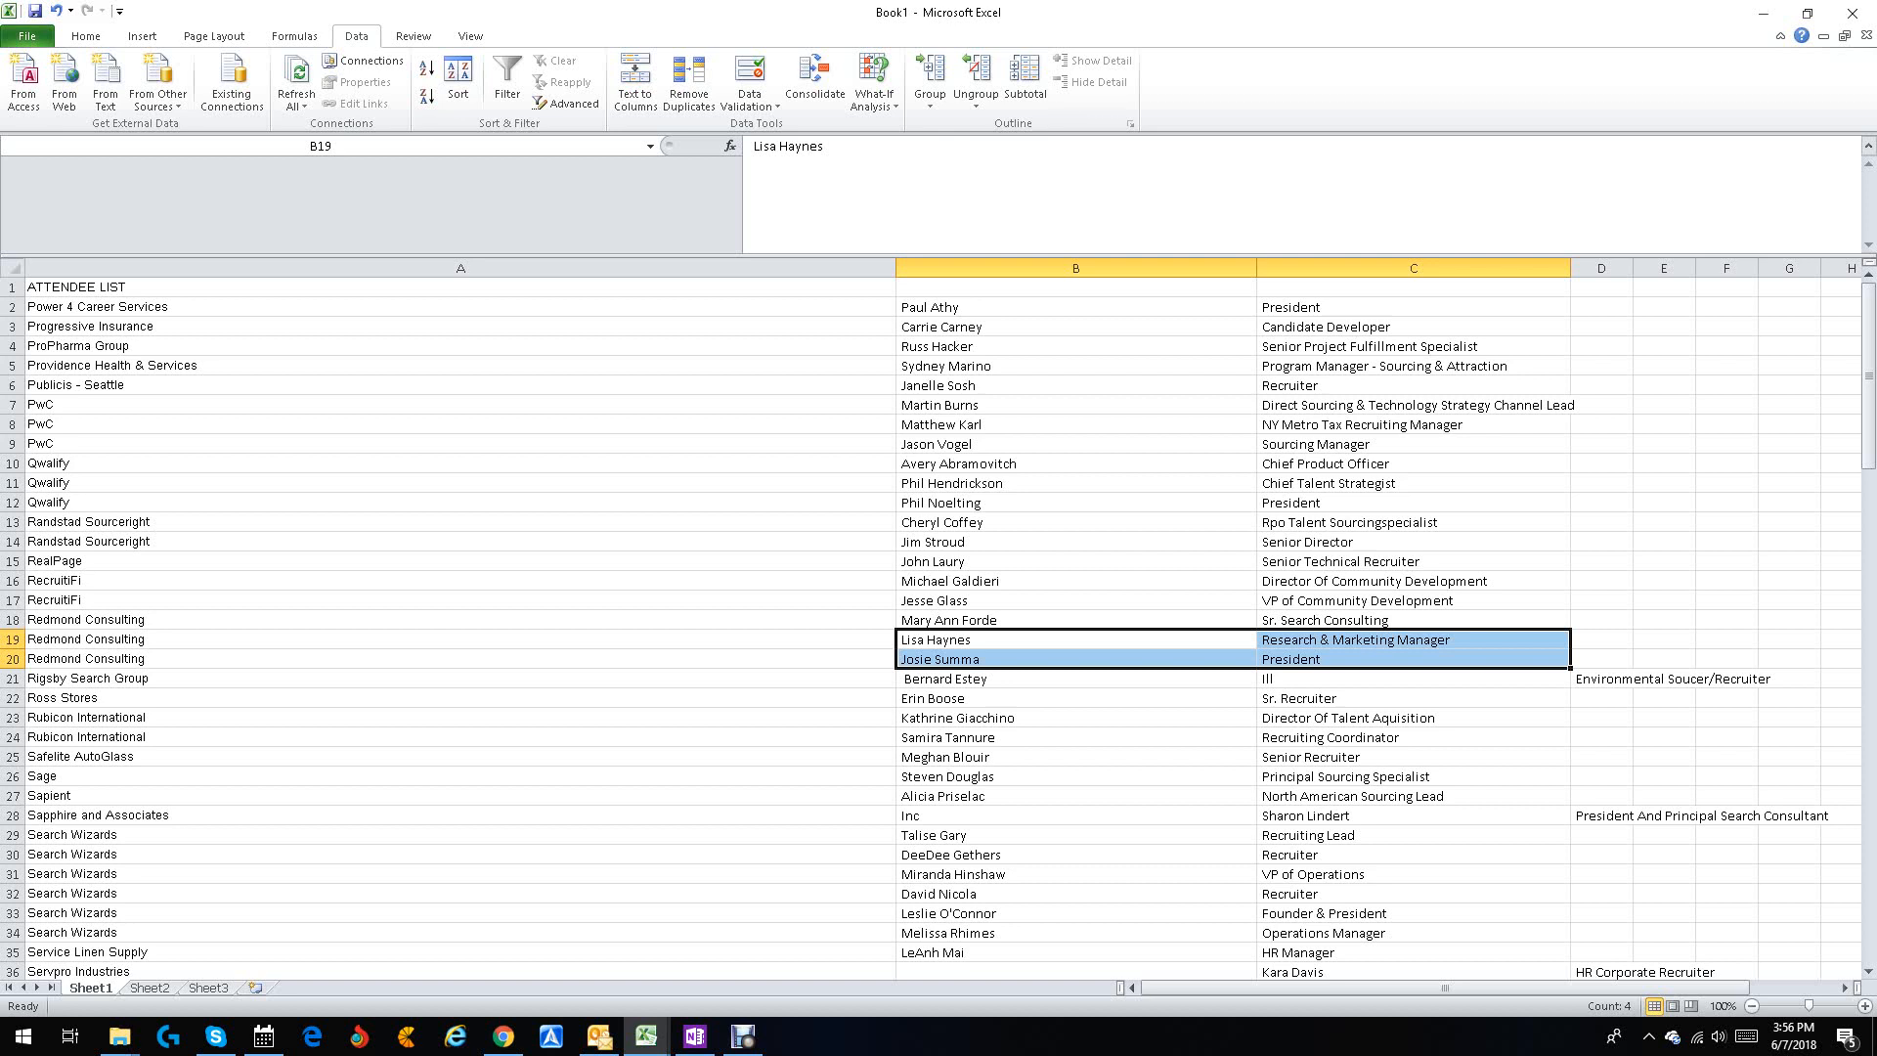
Step: Move the job title from D21 to C21, overwriting the name suffix there
{"action": "left_click", "coordinate": [1603, 679]}
{"action": "right_click", "coordinate": [1604, 678]}
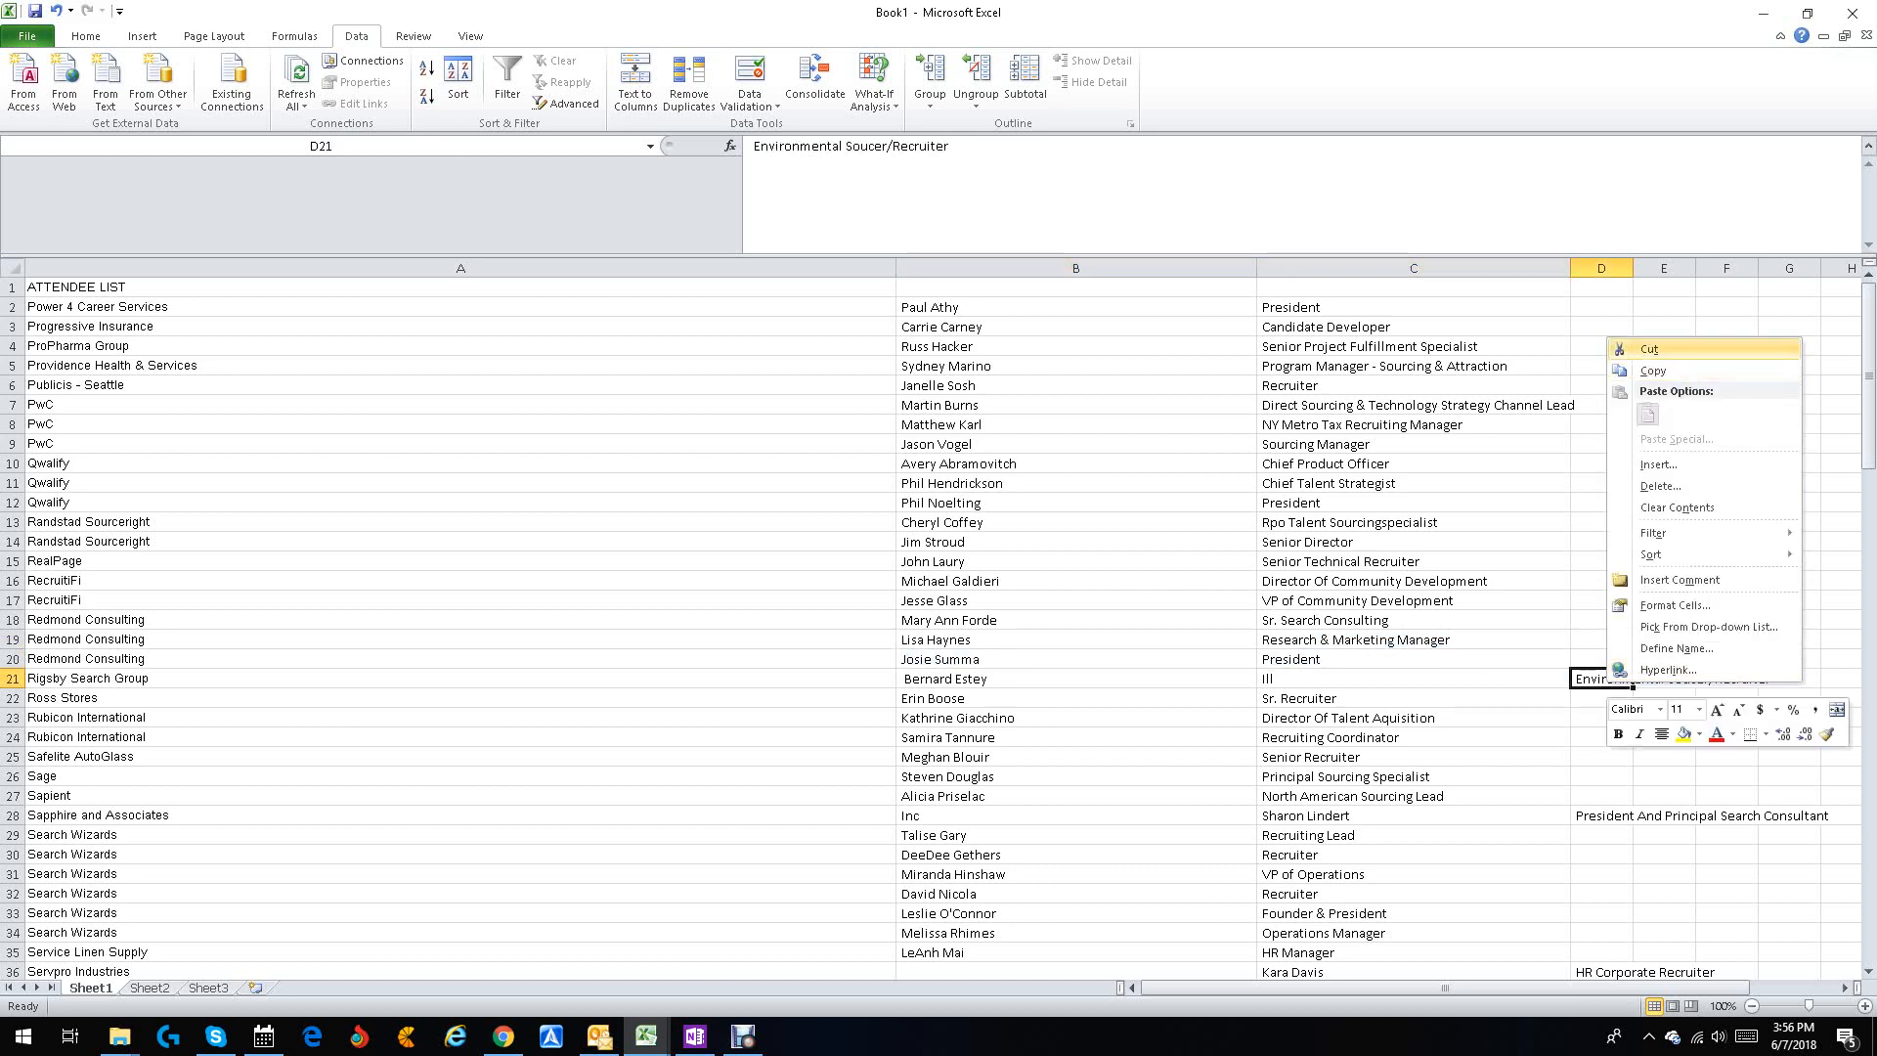
{"action": "left_click", "coordinate": [1649, 349]}
{"action": "left_click", "coordinate": [1414, 679]}
{"action": "key", "text": "ctrl+v"}
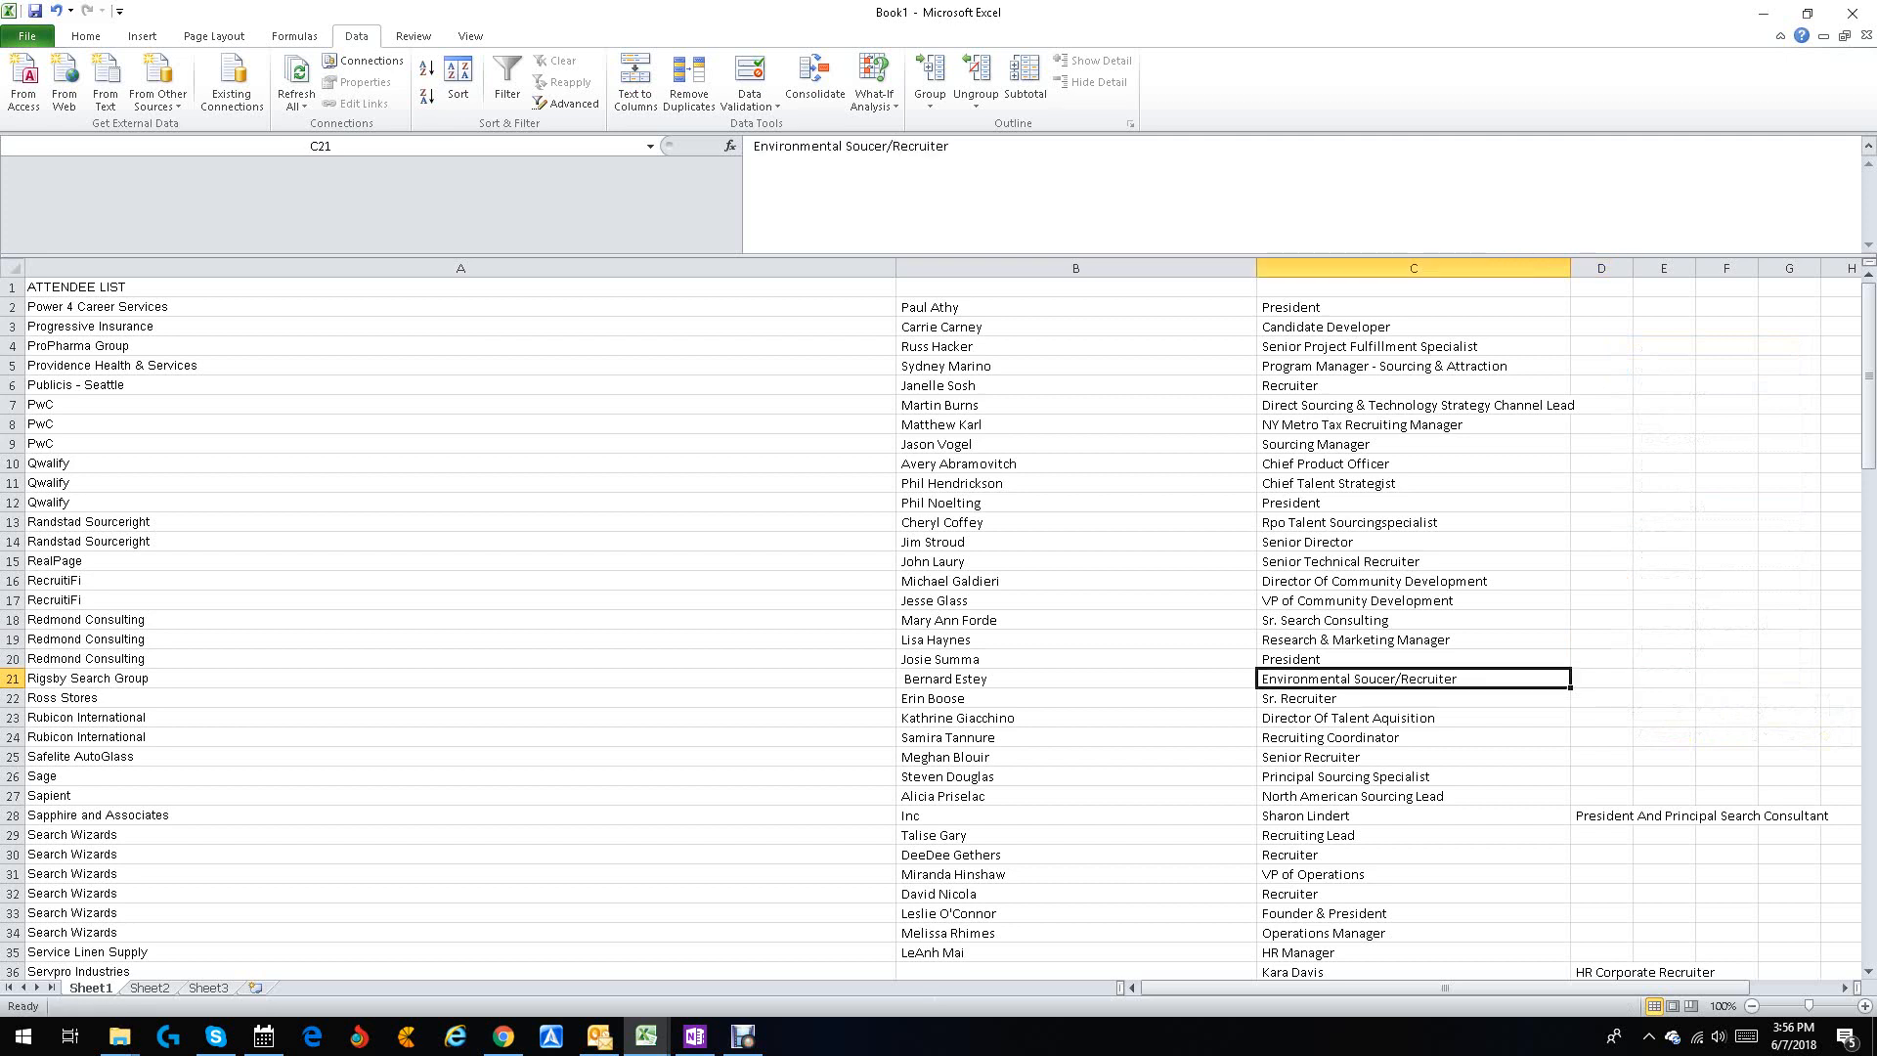
Step: Clear the stray "Inc" from cell B28 in the Sapphire and Associates row
{"action": "left_click", "coordinate": [1075, 816]}
{"action": "key", "text": "BackSpace"}
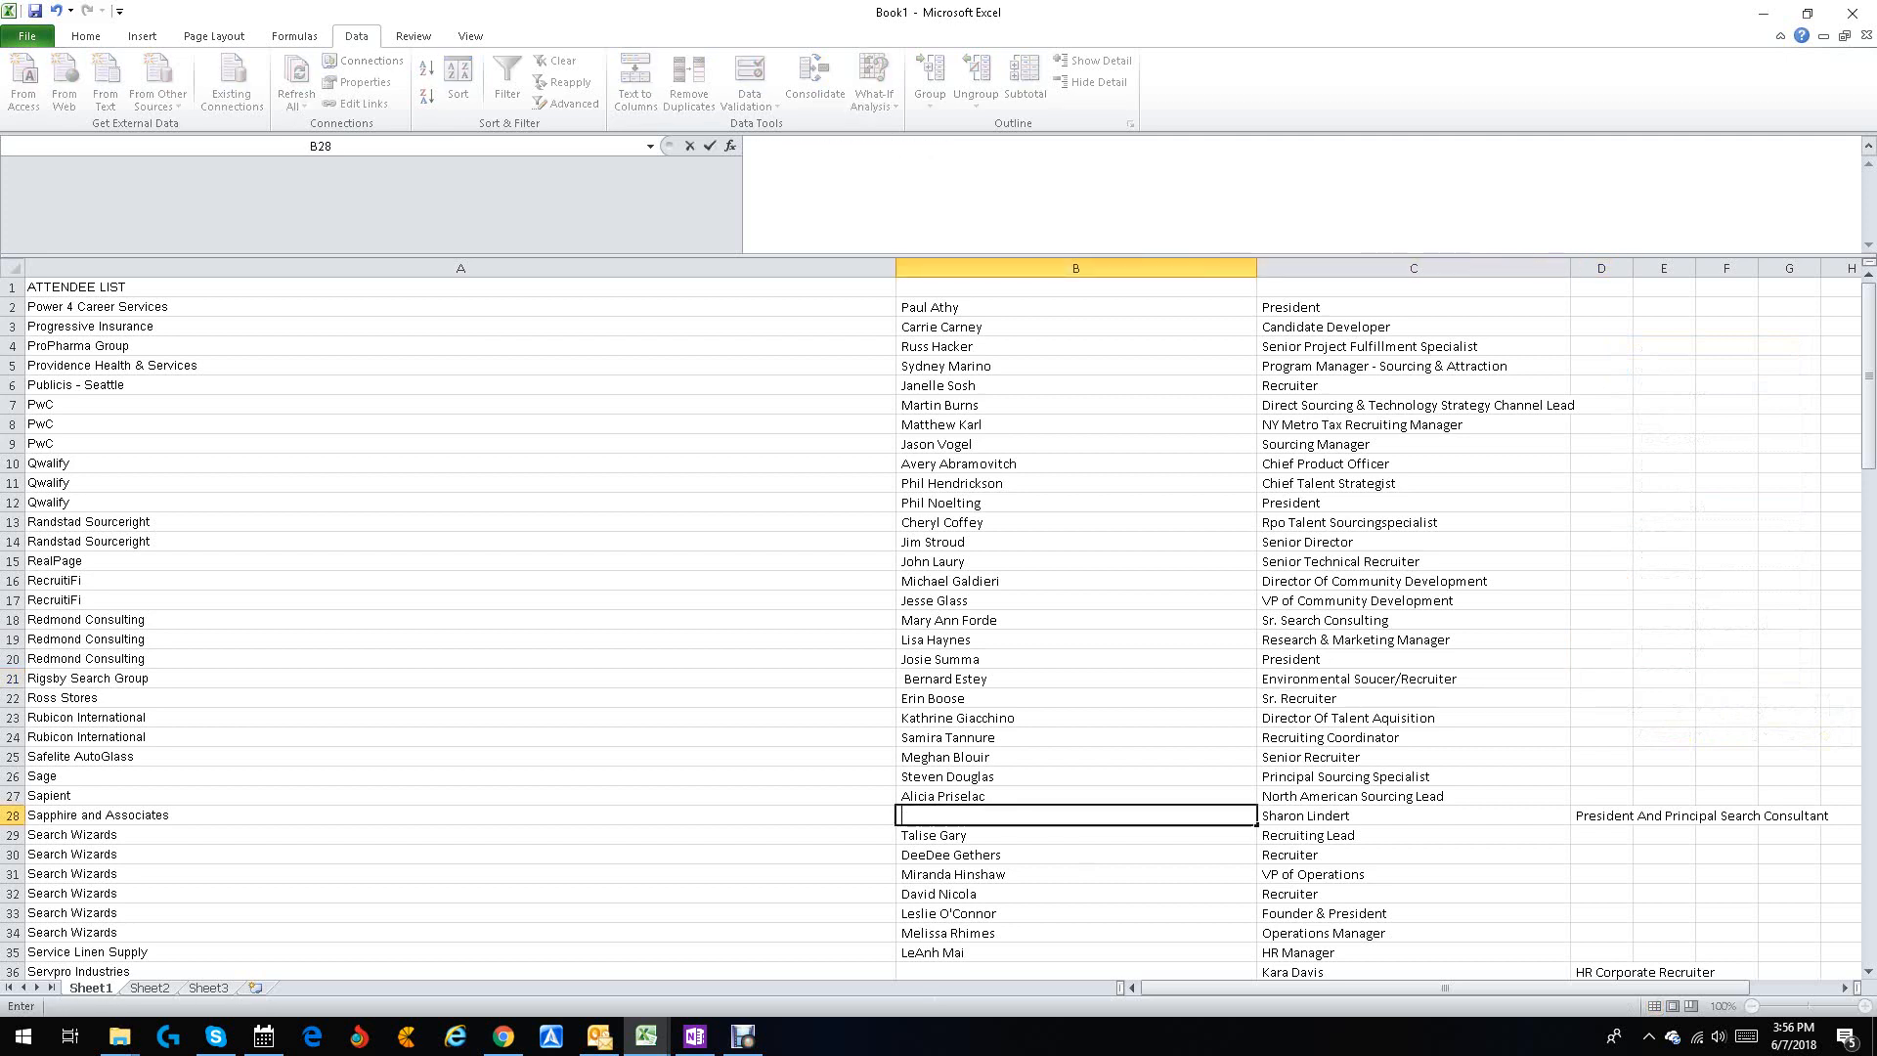
{"action": "left_click_drag", "start_coordinate": [1414, 815], "coordinate": [1604, 835]}
{"action": "left_click", "coordinate": [1604, 836]}
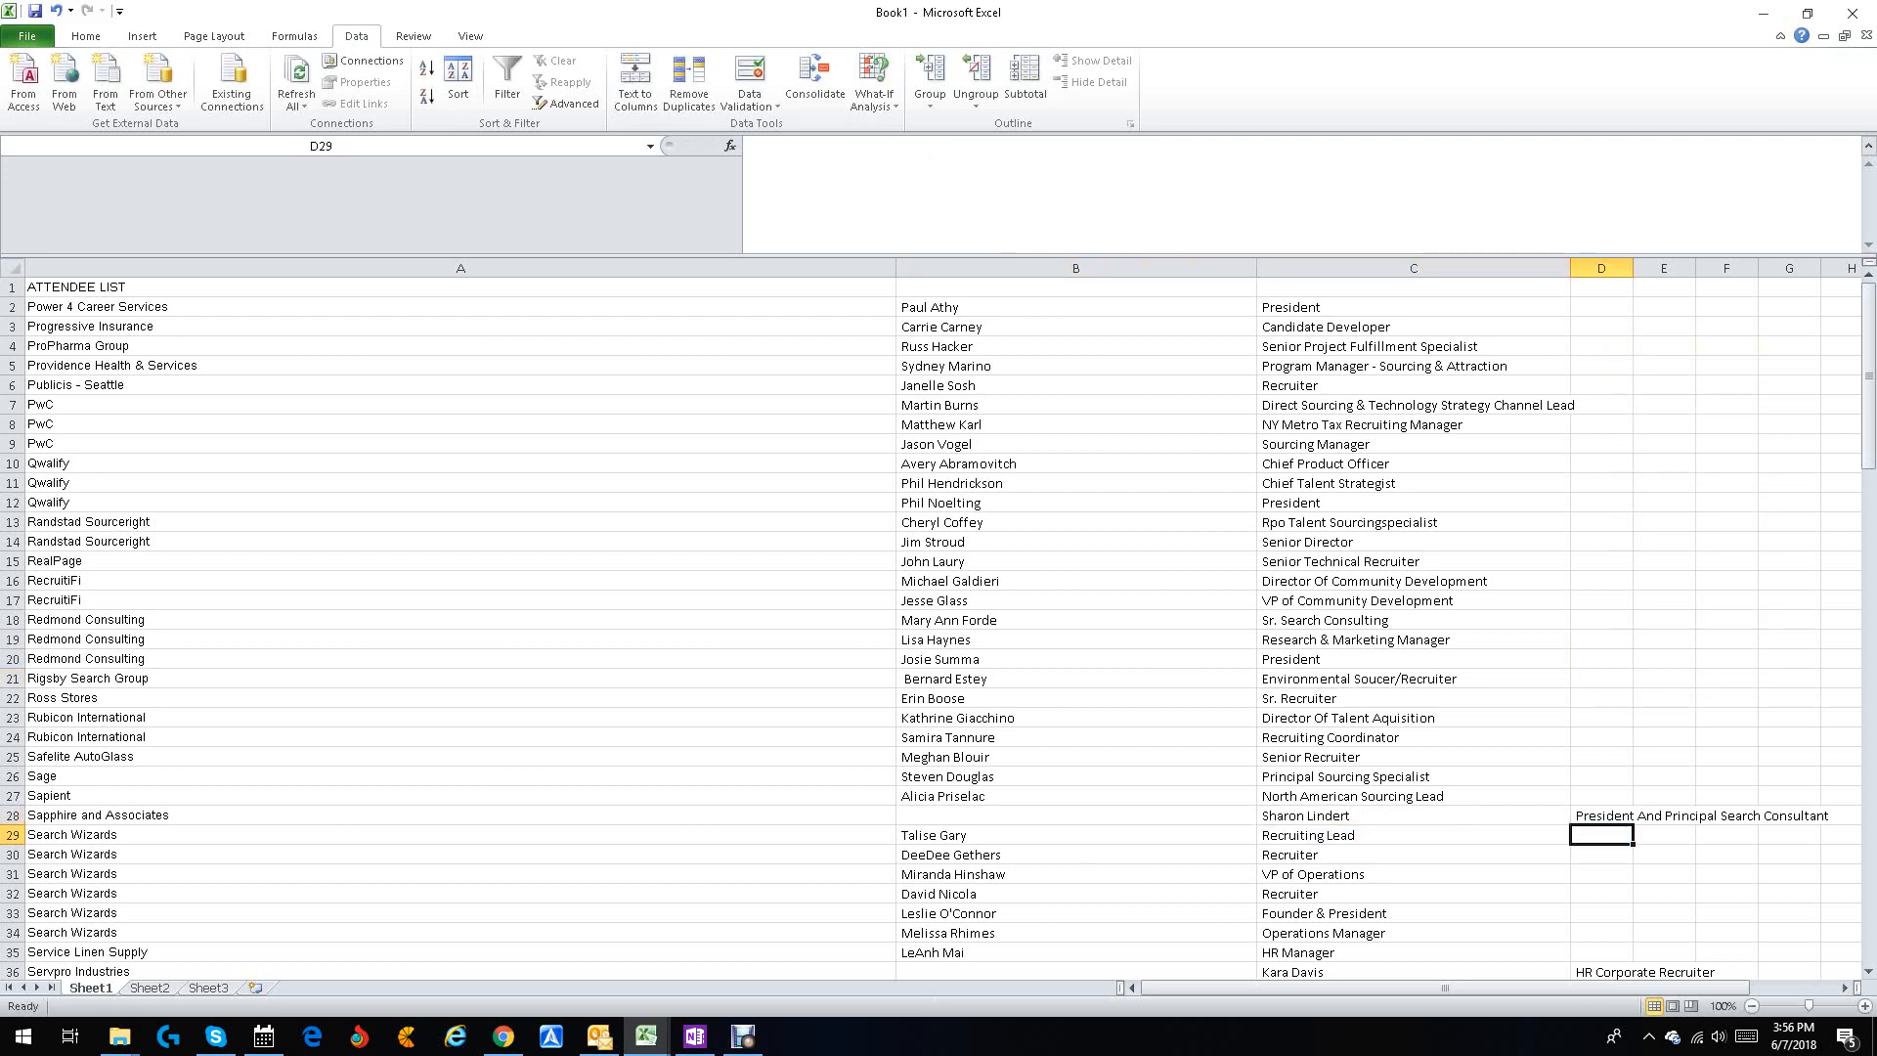
Step: Move the attendee name and job title in C28:D28 to B28:C28
{"action": "left_click", "coordinate": [1451, 817]}
{"action": "left_click_drag", "start_coordinate": [1451, 817], "coordinate": [1603, 817]}
{"action": "right_click", "coordinate": [1603, 820]}
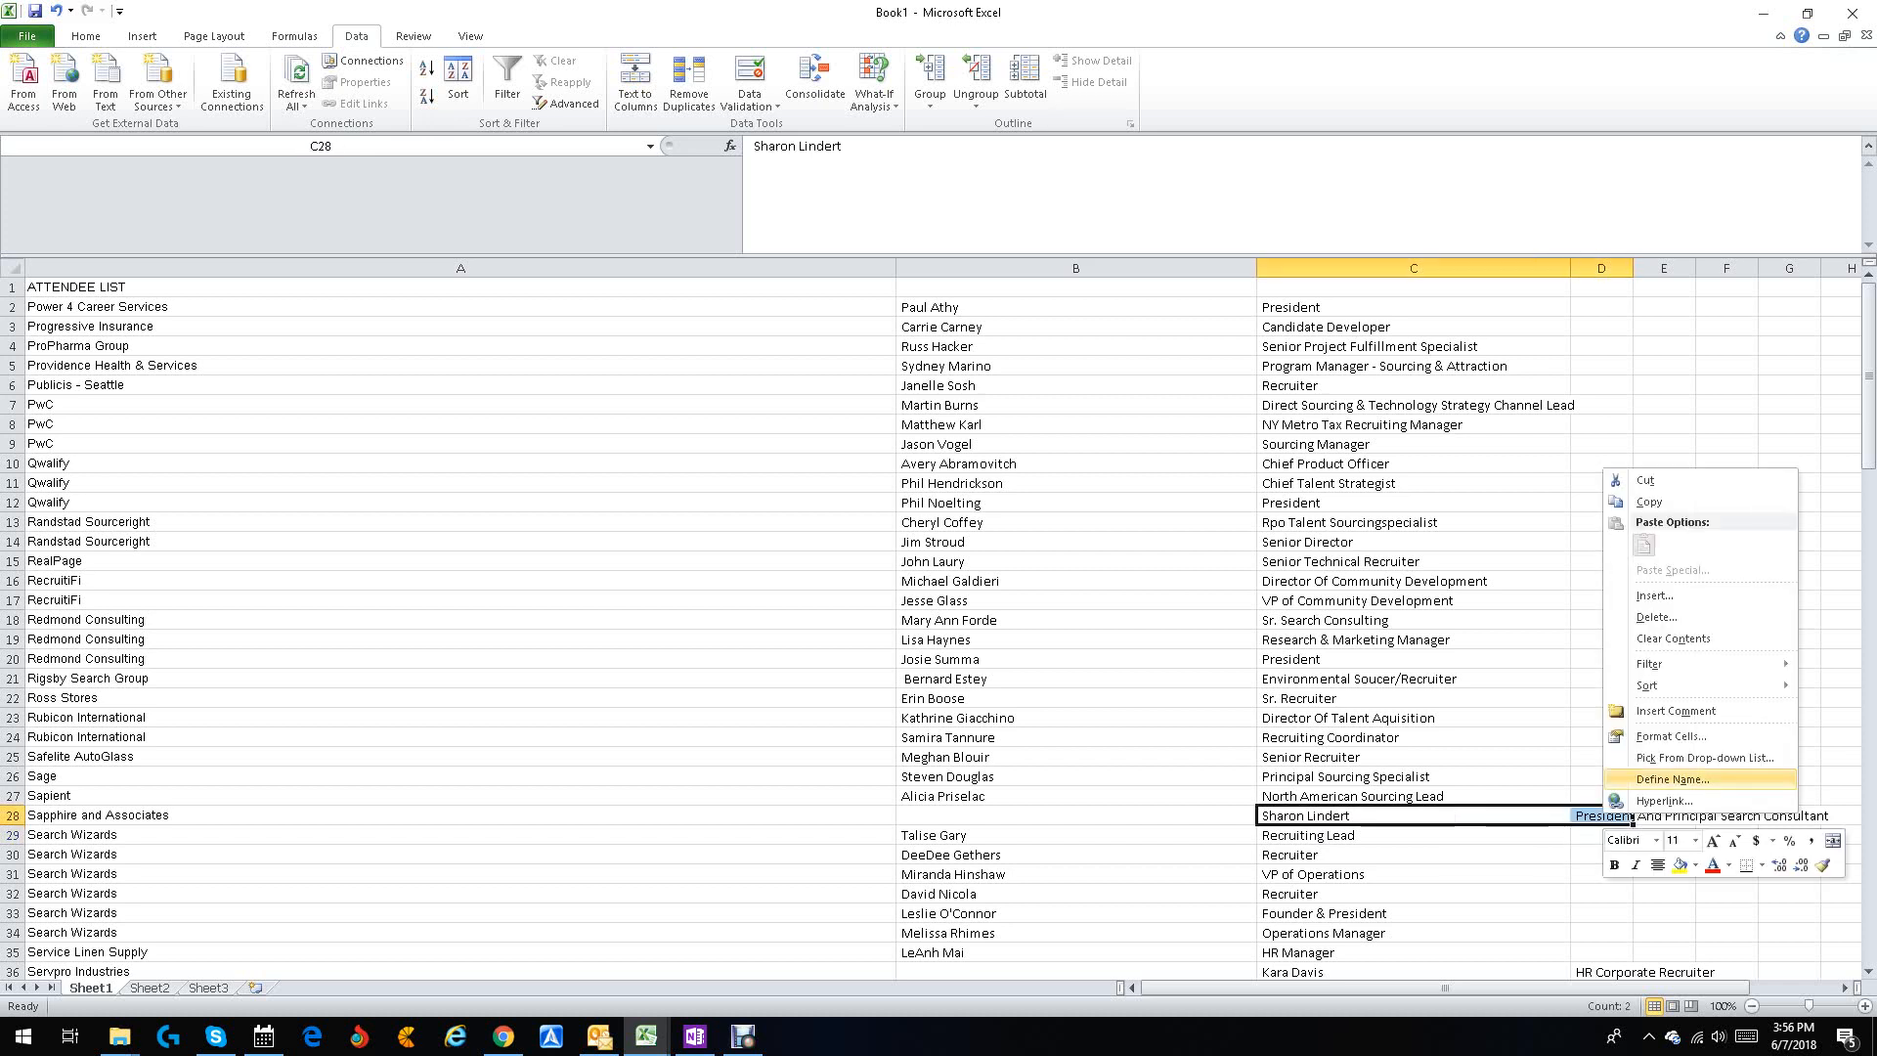
{"action": "left_click", "coordinate": [1646, 480]}
{"action": "left_click", "coordinate": [1076, 815]}
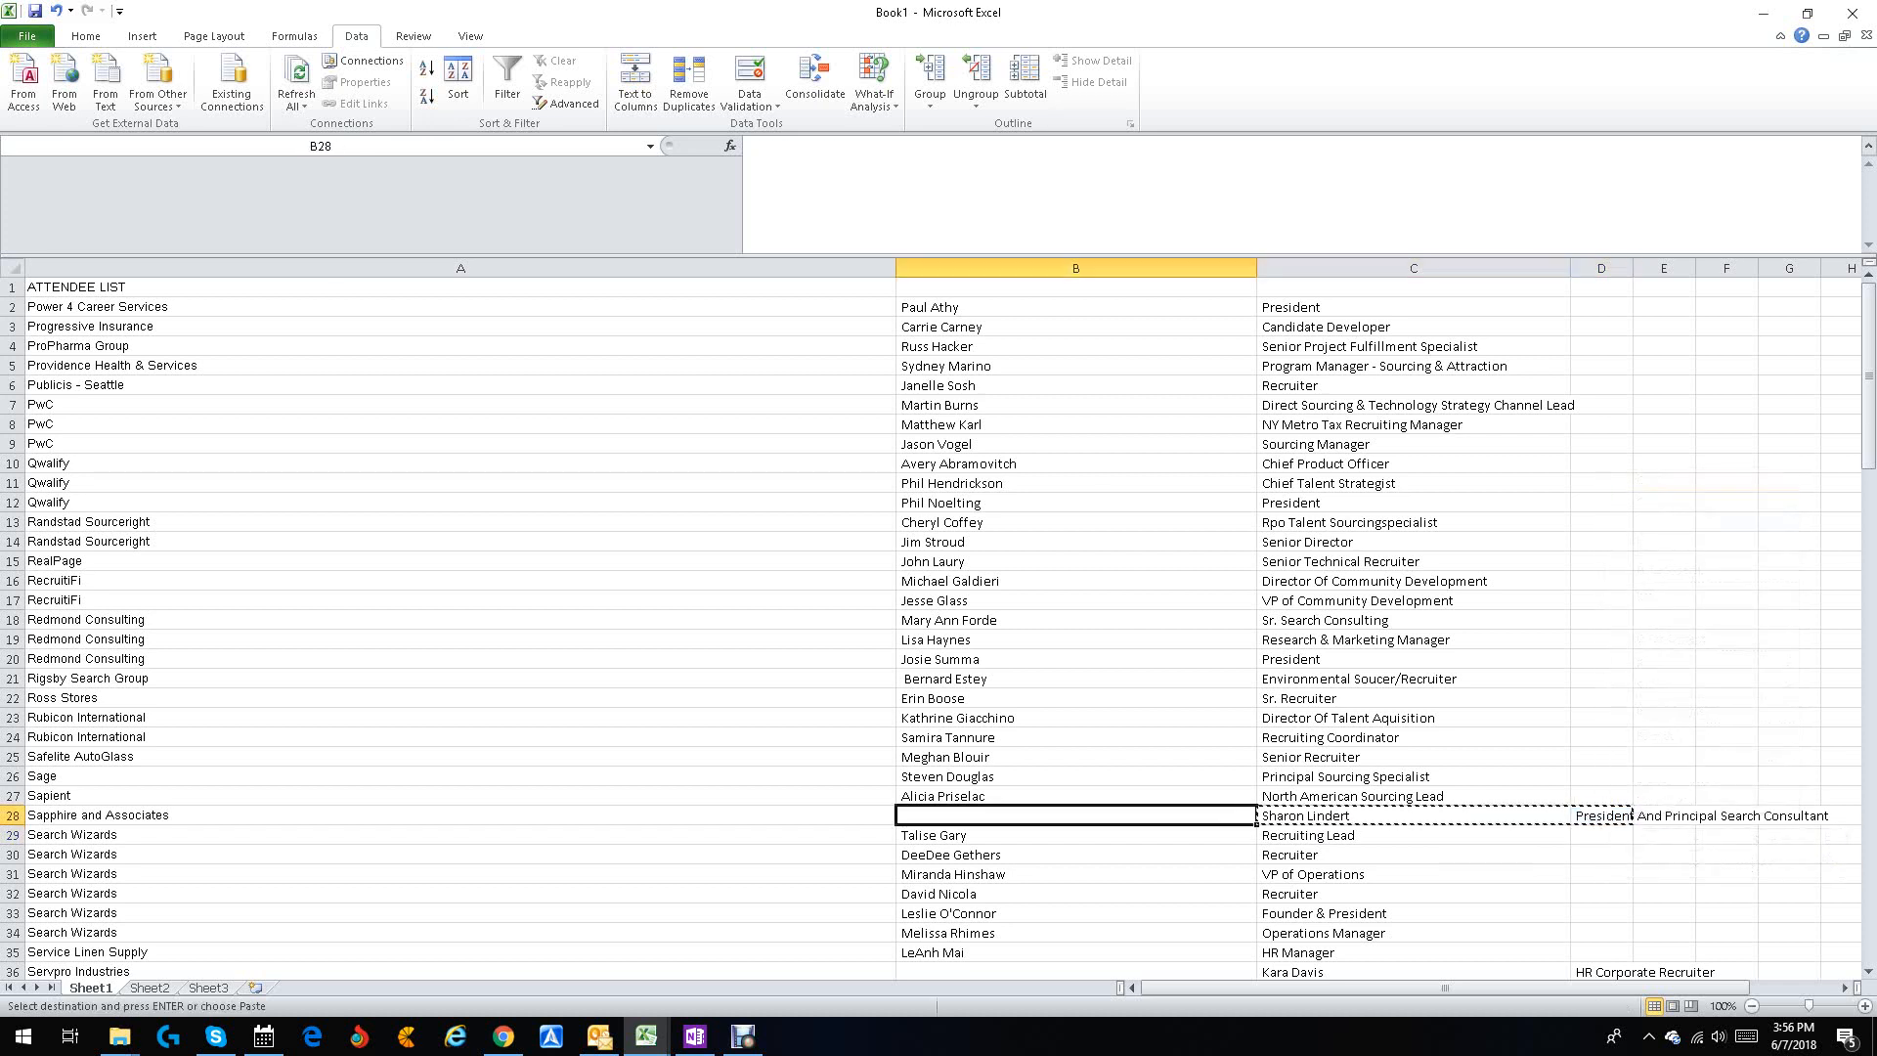
{"action": "key", "text": "ctrl+v"}
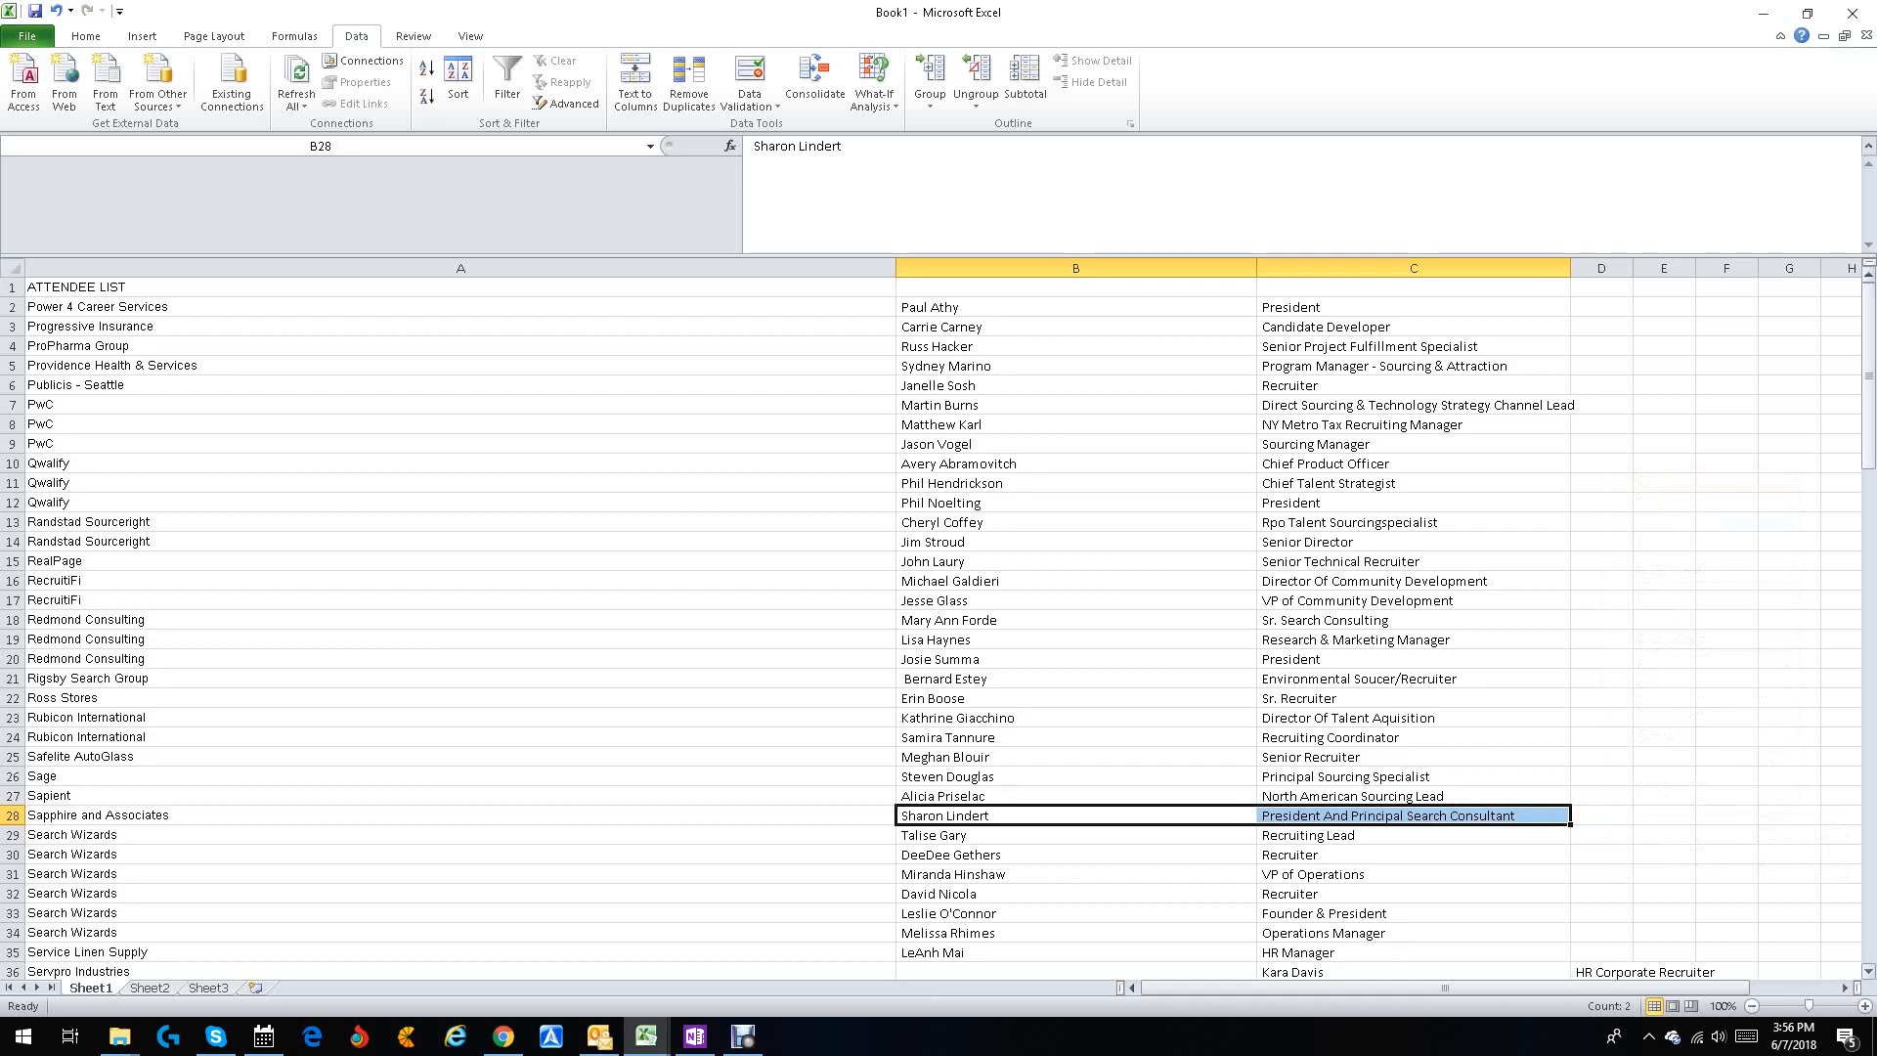
{"action": "mouse_move", "coordinate": [1868, 376]}
{"action": "left_mouse_down"}
{"action": "mouse_move", "coordinate": [1869, 869]}
{"action": "mouse_move", "coordinate": [1868, 376]}
{"action": "left_mouse_up"}
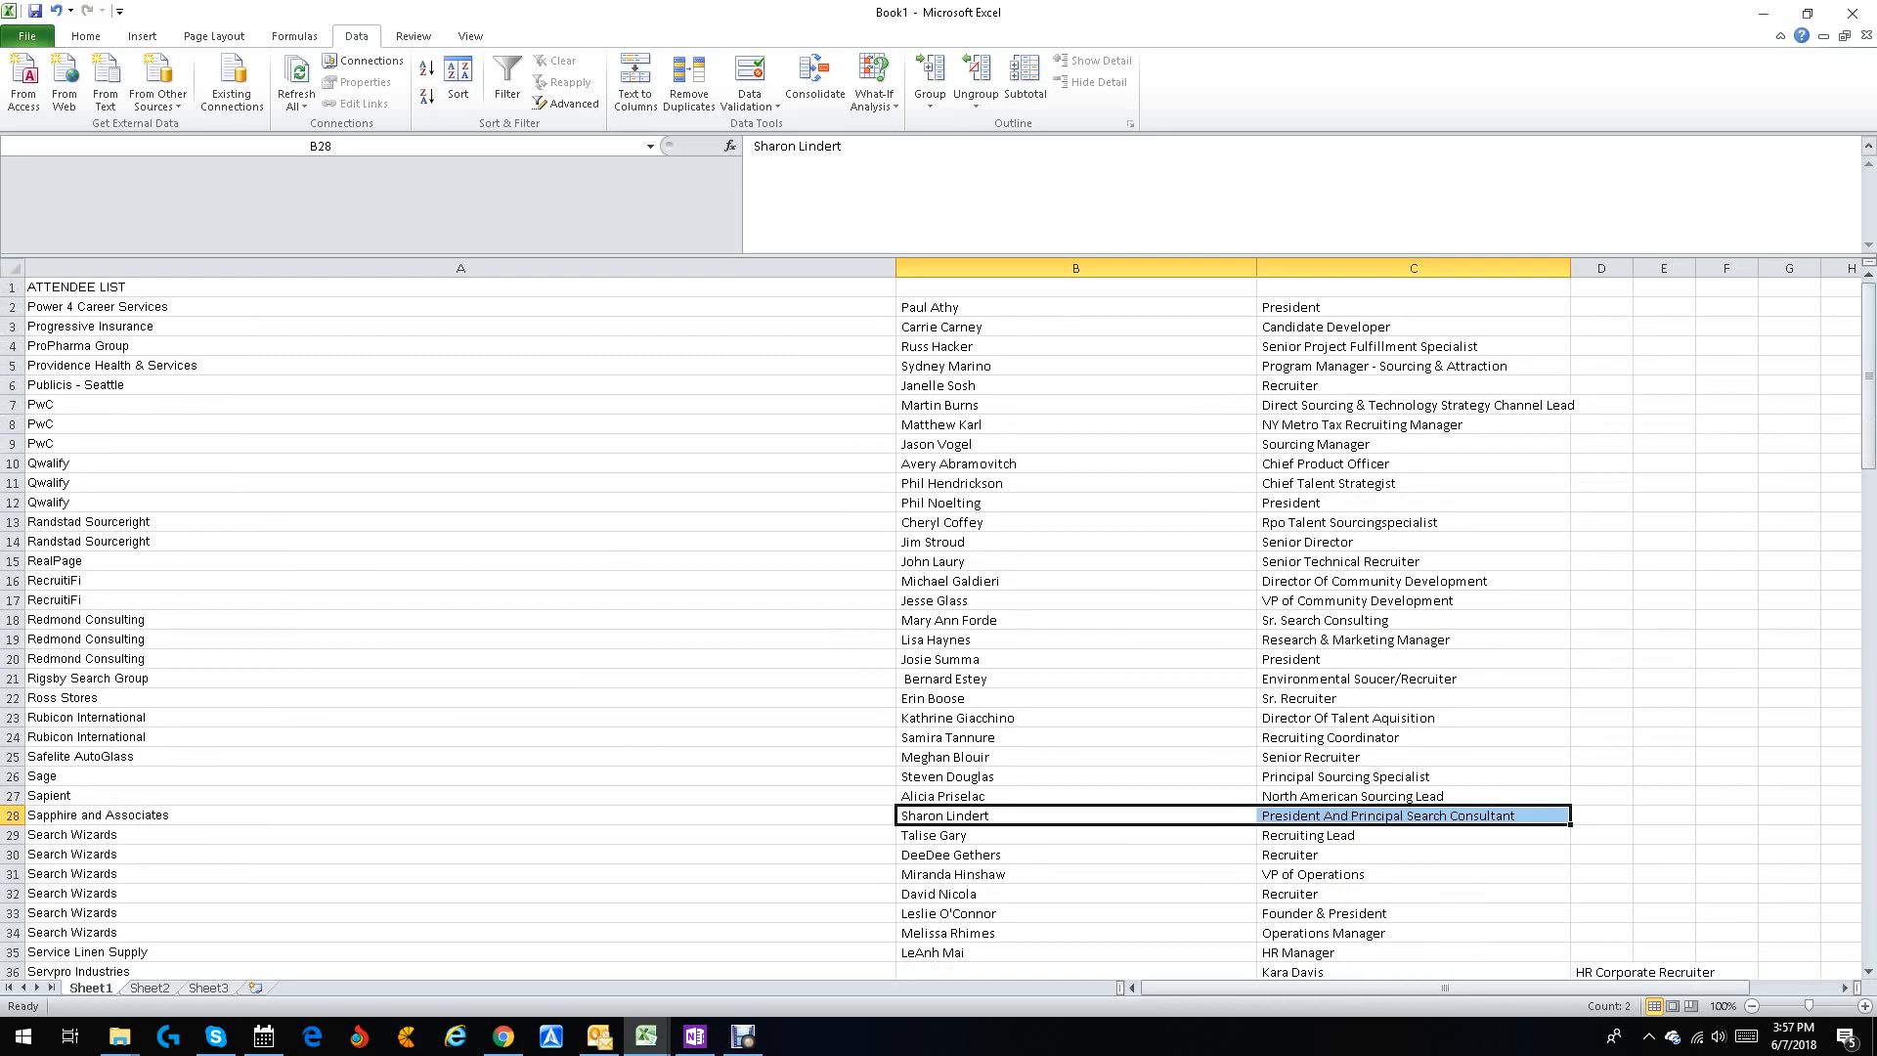